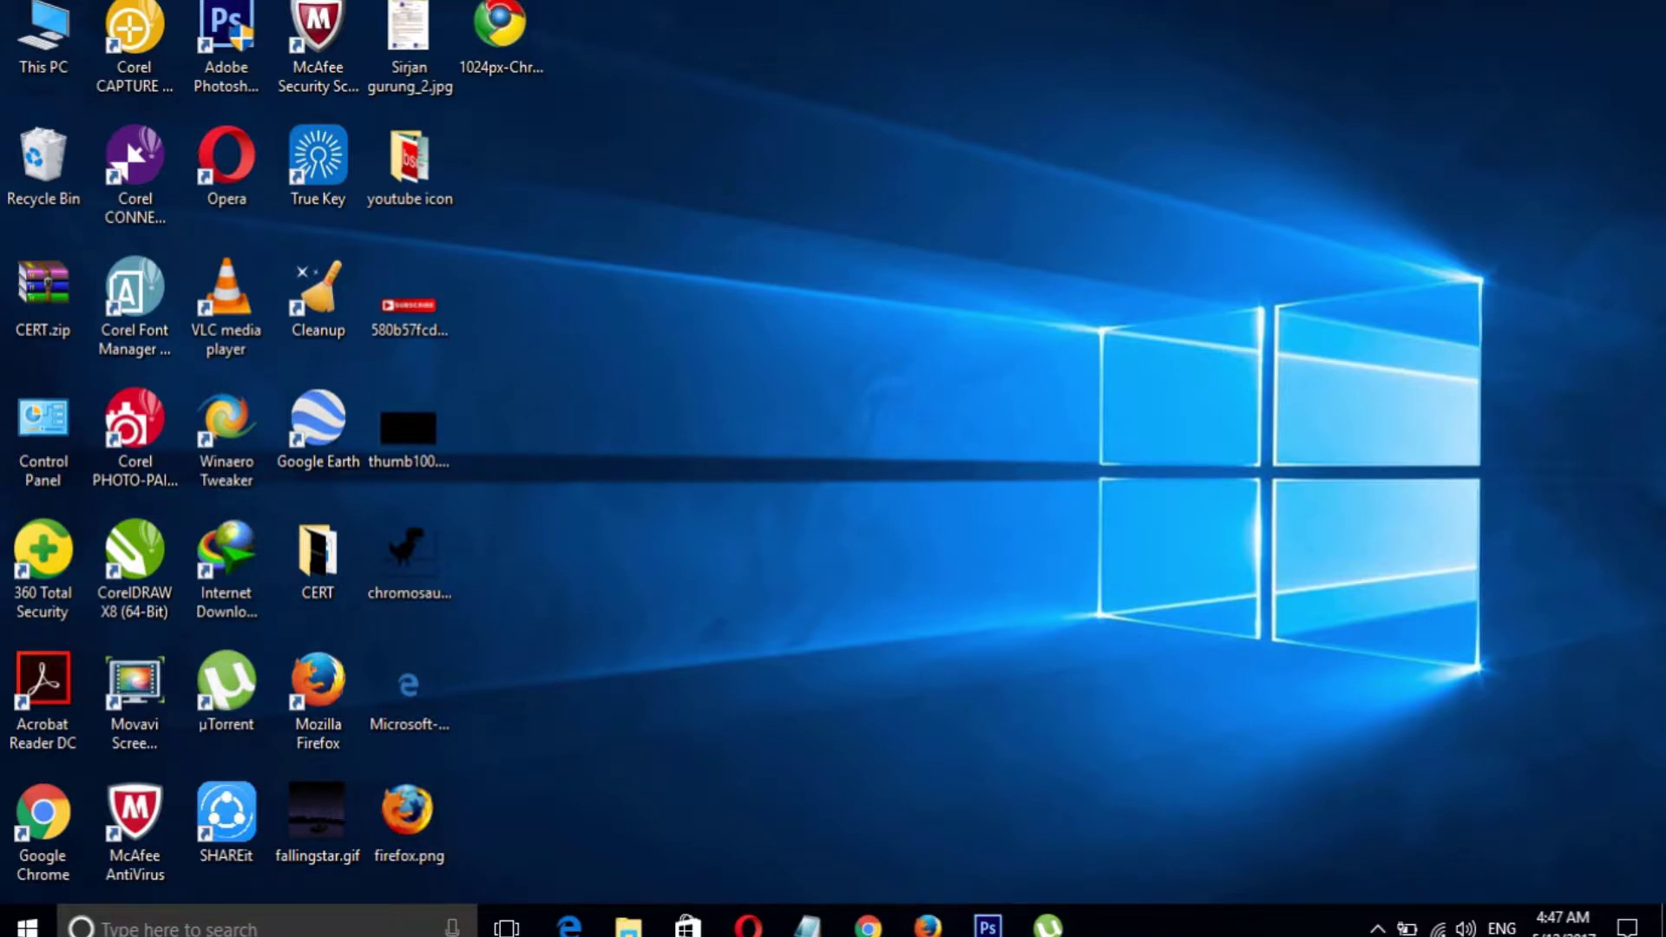
Open the Global warming Wikipedia article in Firefox and save the page to Downloads as Global warming - Wikipedia.htm.
{"action": "left_click", "coordinate": [927, 925]}
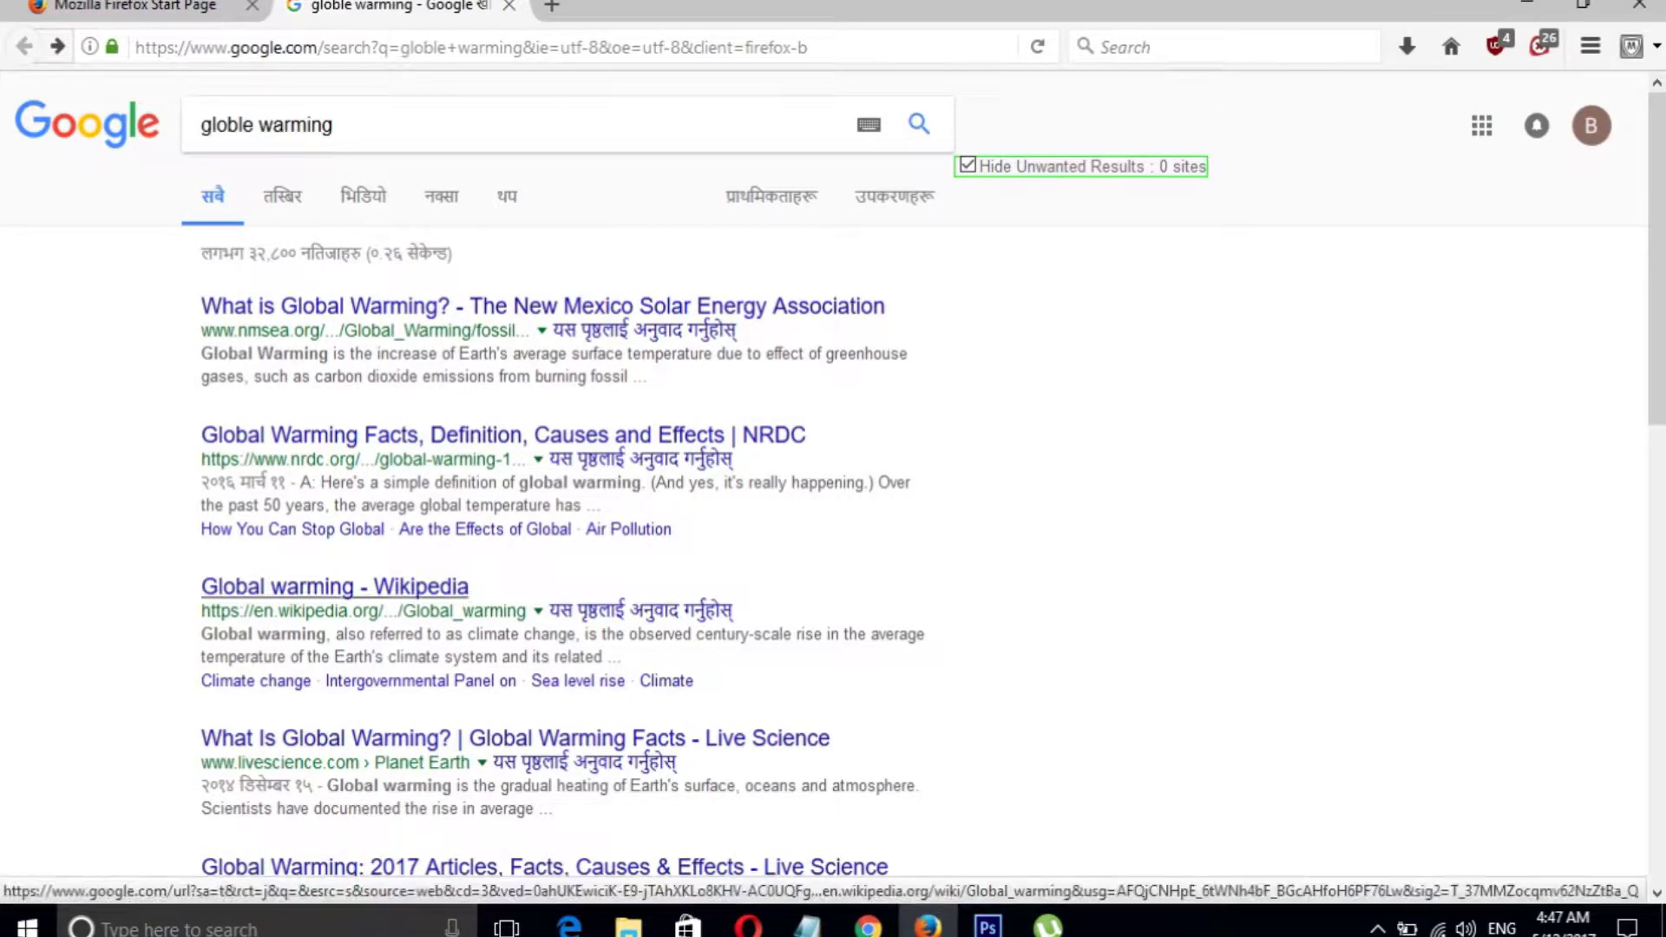
{"action": "left_click", "coordinate": [347, 588]}
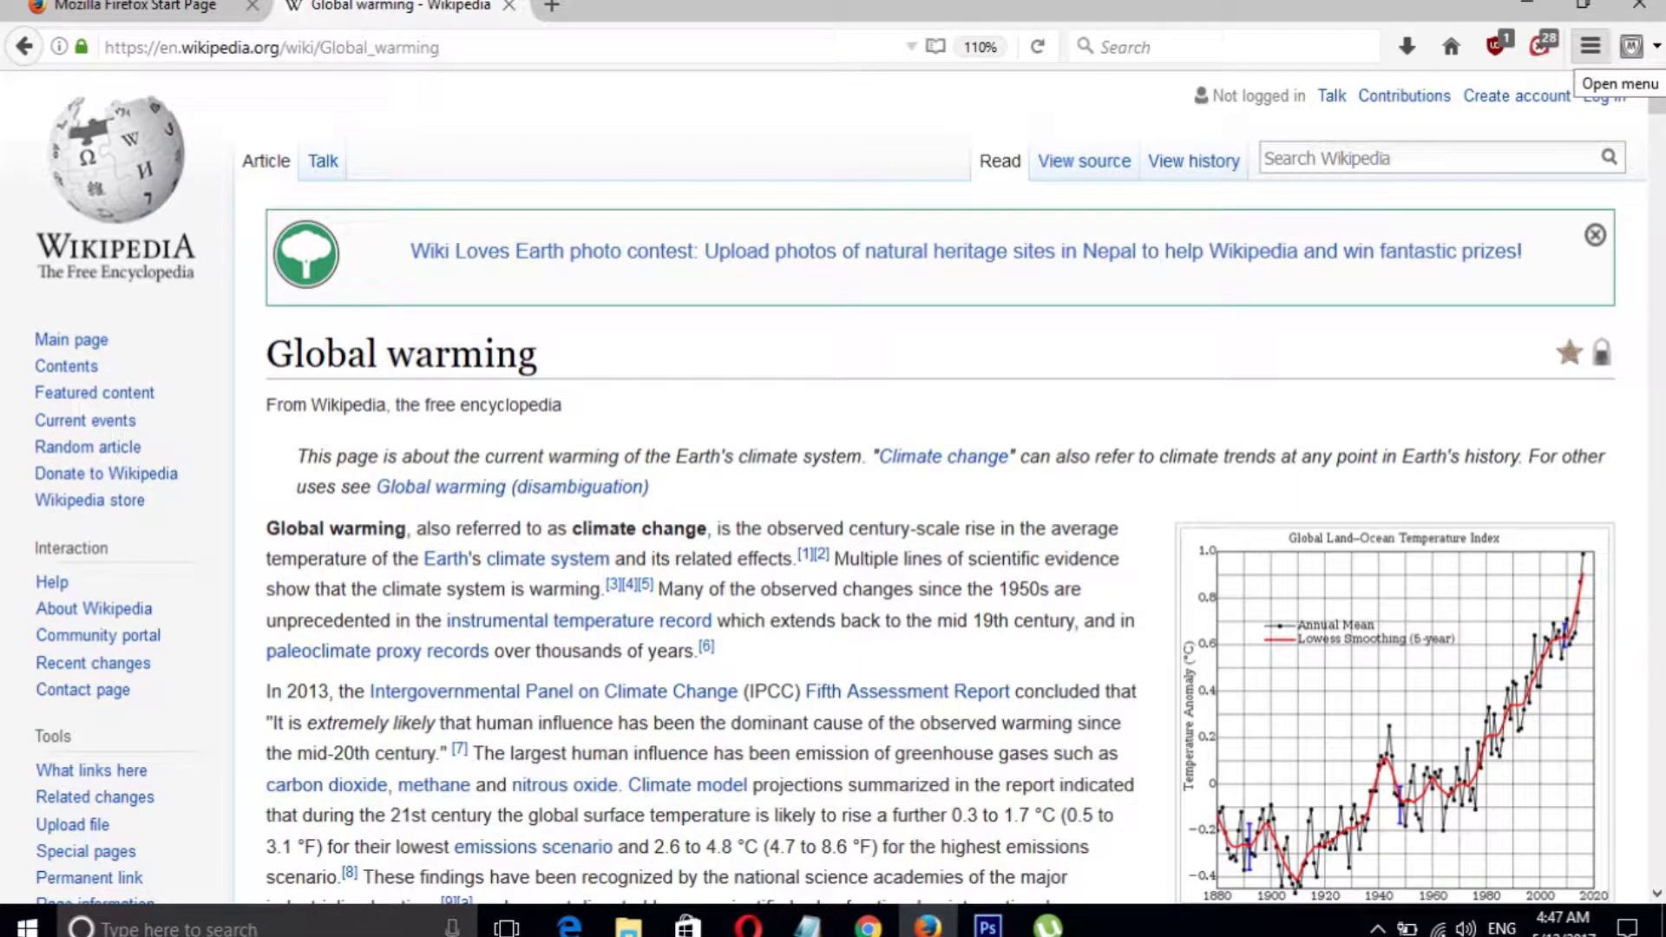
{"action": "left_click", "coordinate": [1590, 47]}
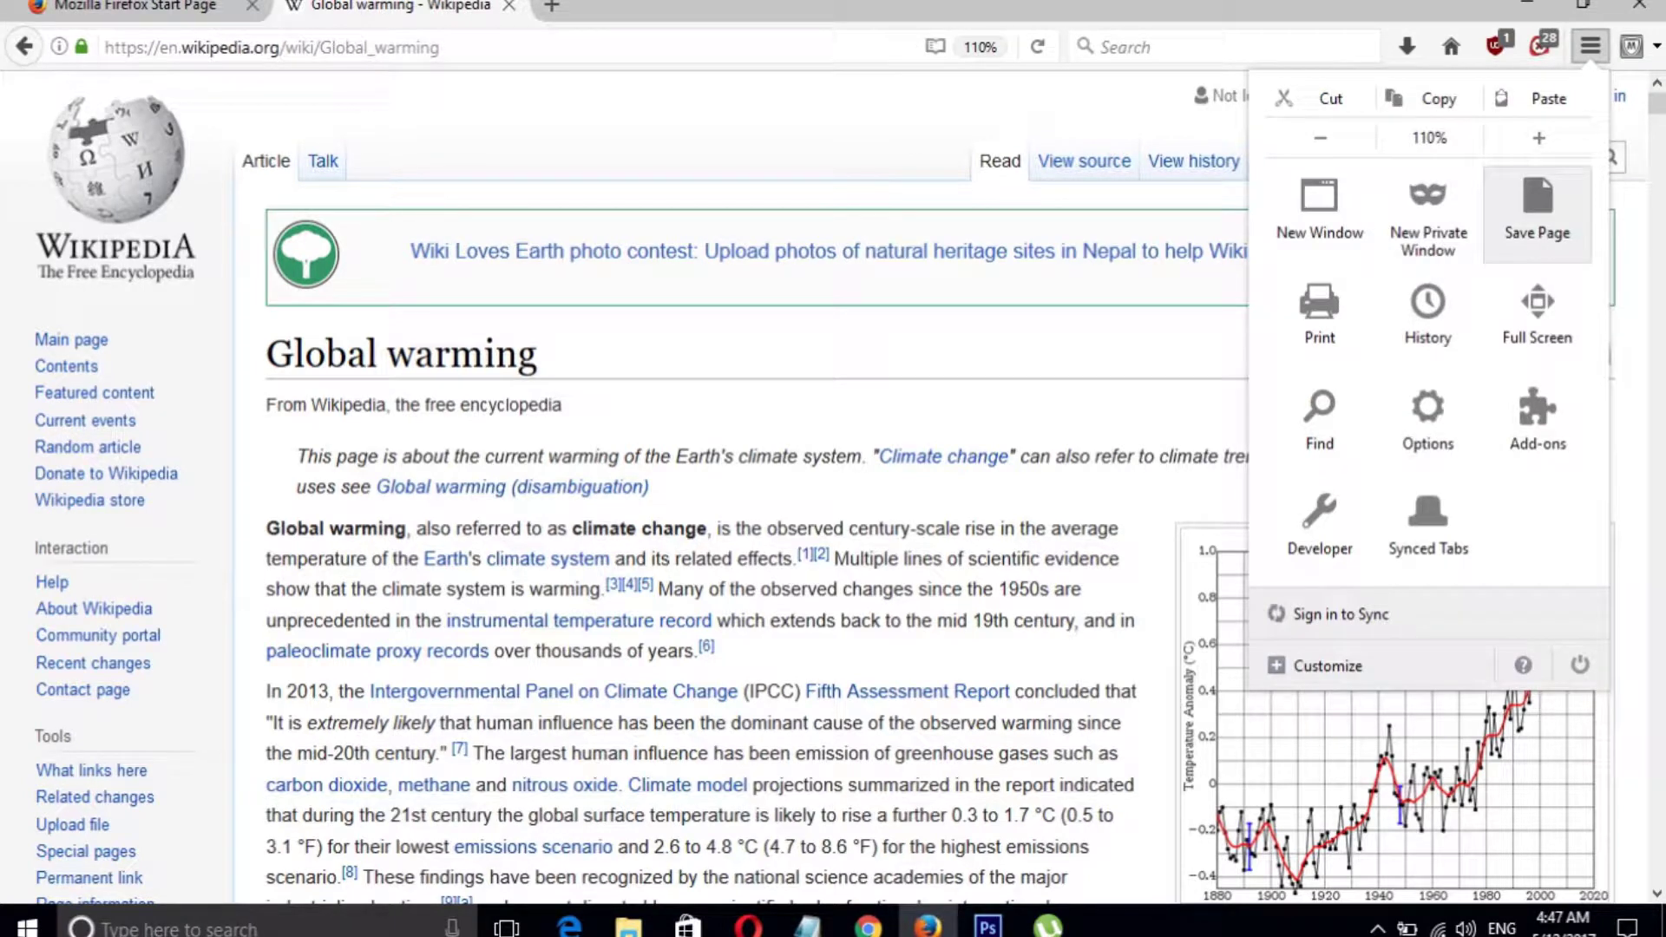
{"action": "left_click", "coordinate": [1527, 208]}
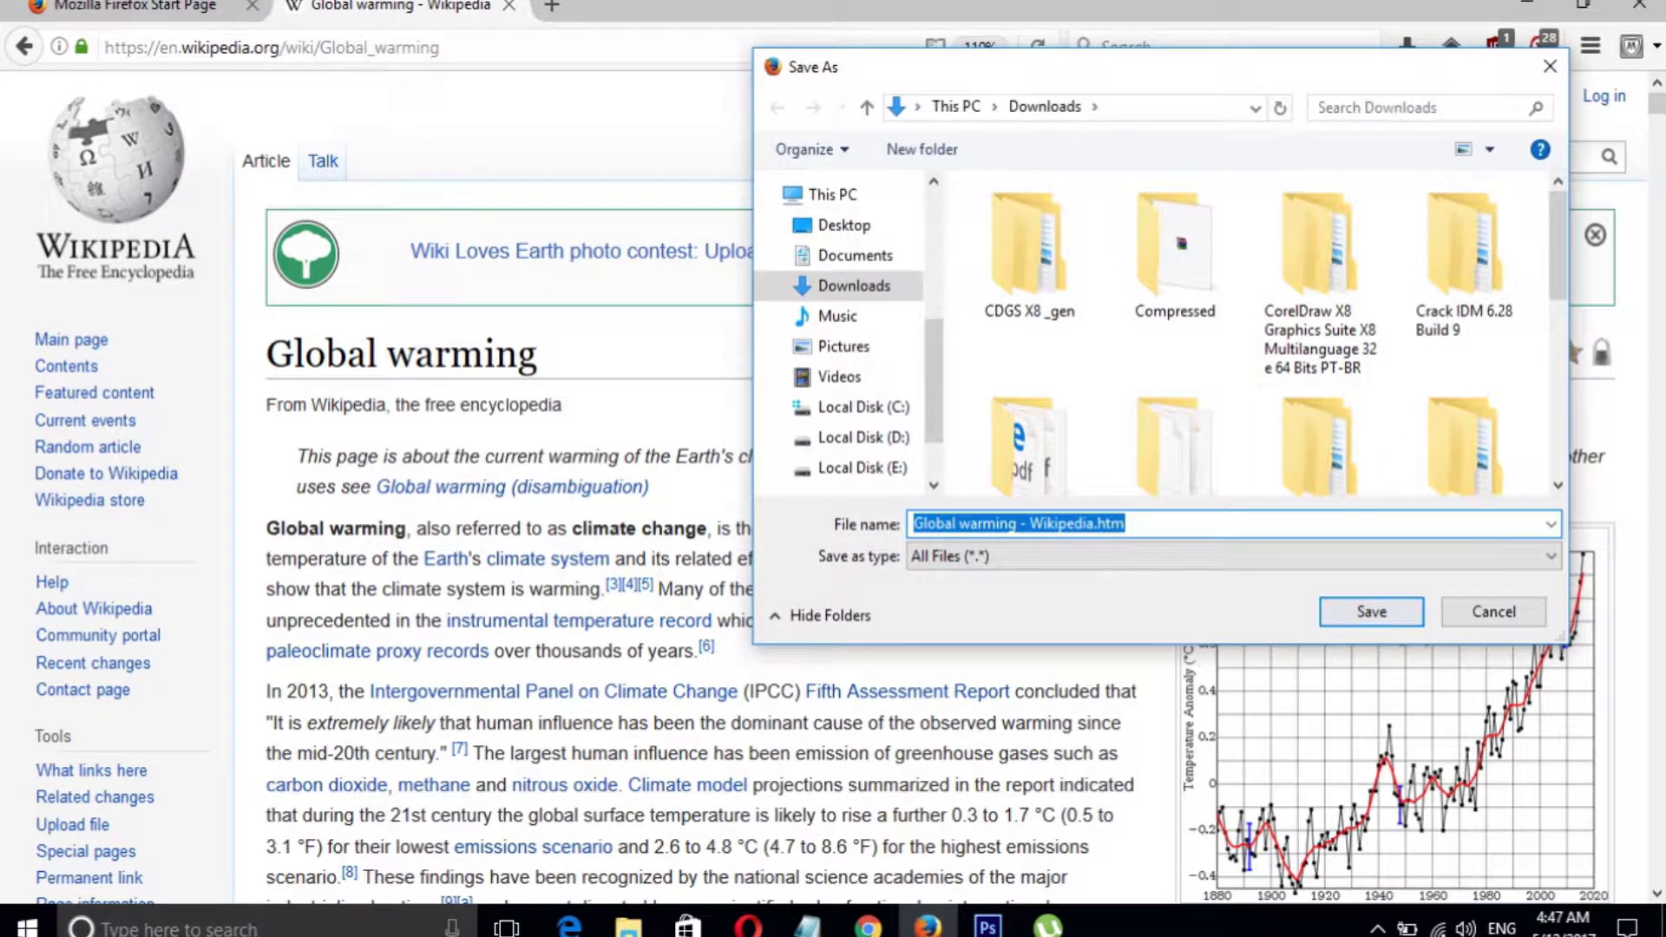
{"action": "left_click", "coordinate": [1371, 612]}
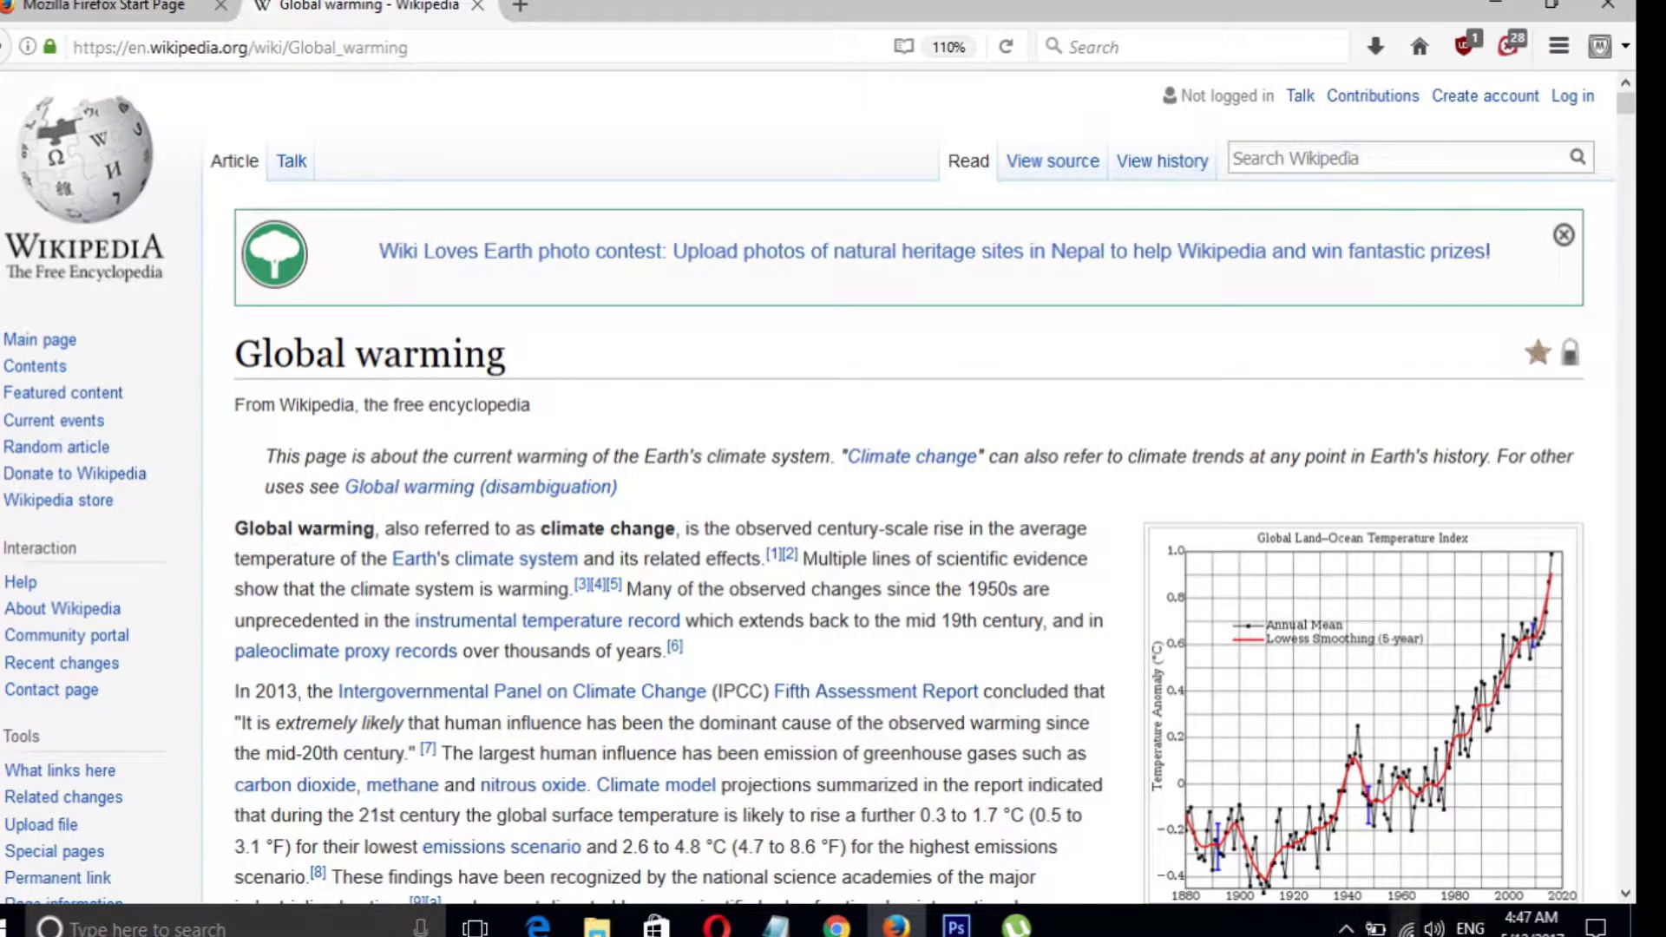
Take the computer offline by turning on airplane mode.
{"action": "left_click", "coordinate": [1407, 928]}
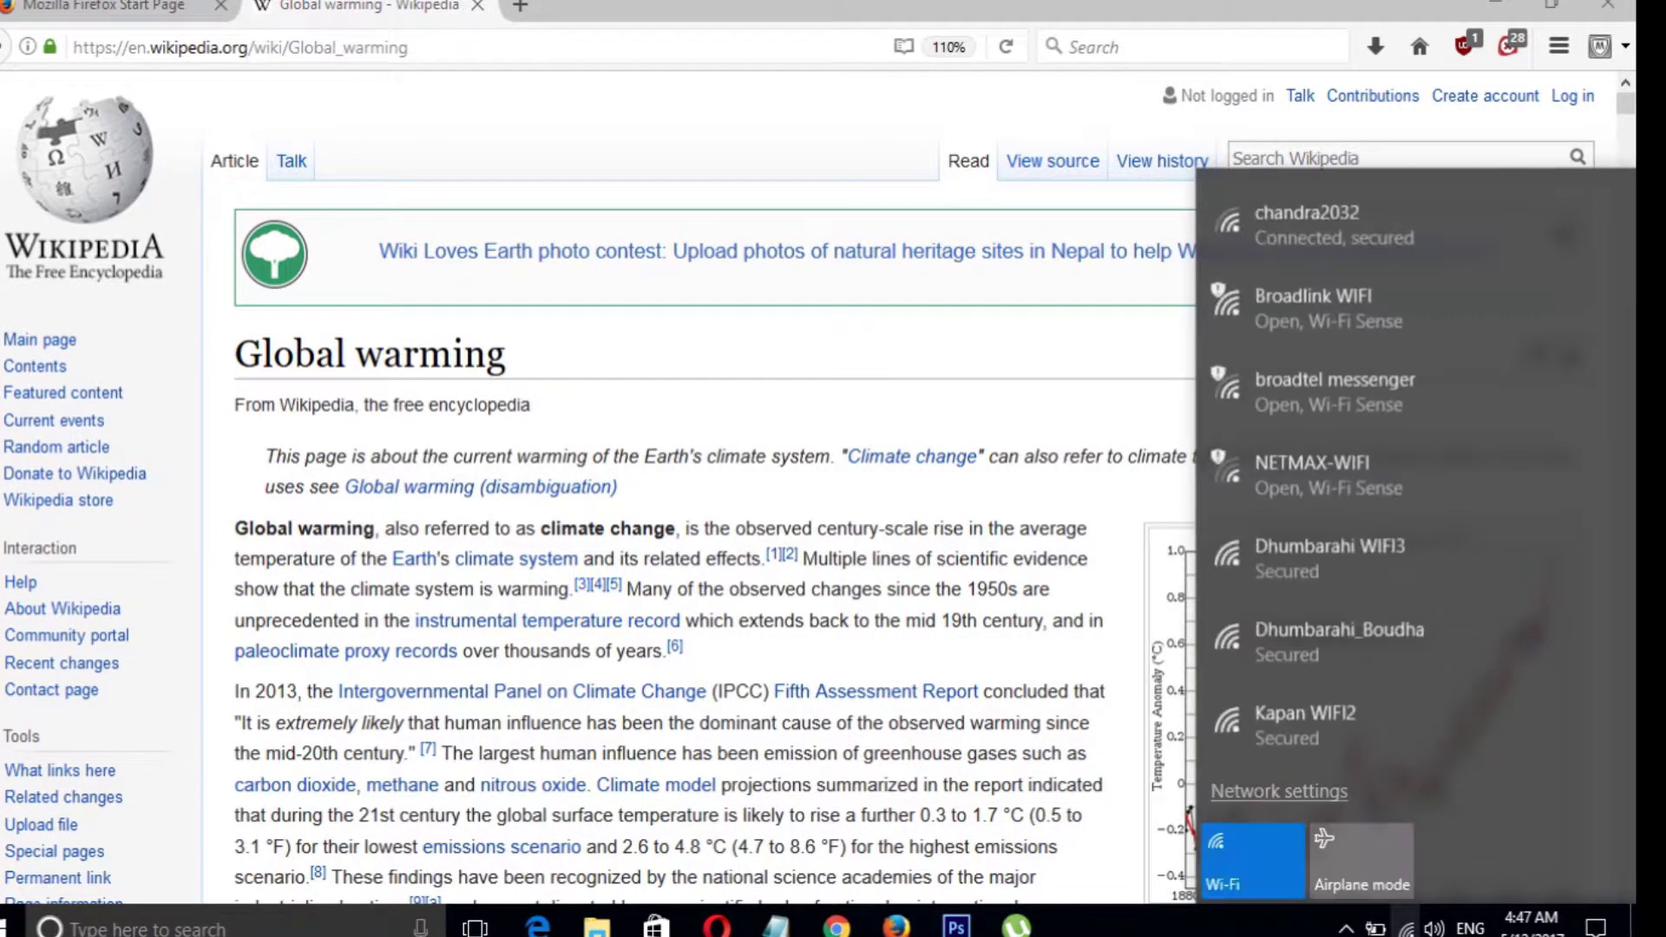
{"action": "left_click", "coordinate": [1360, 859]}
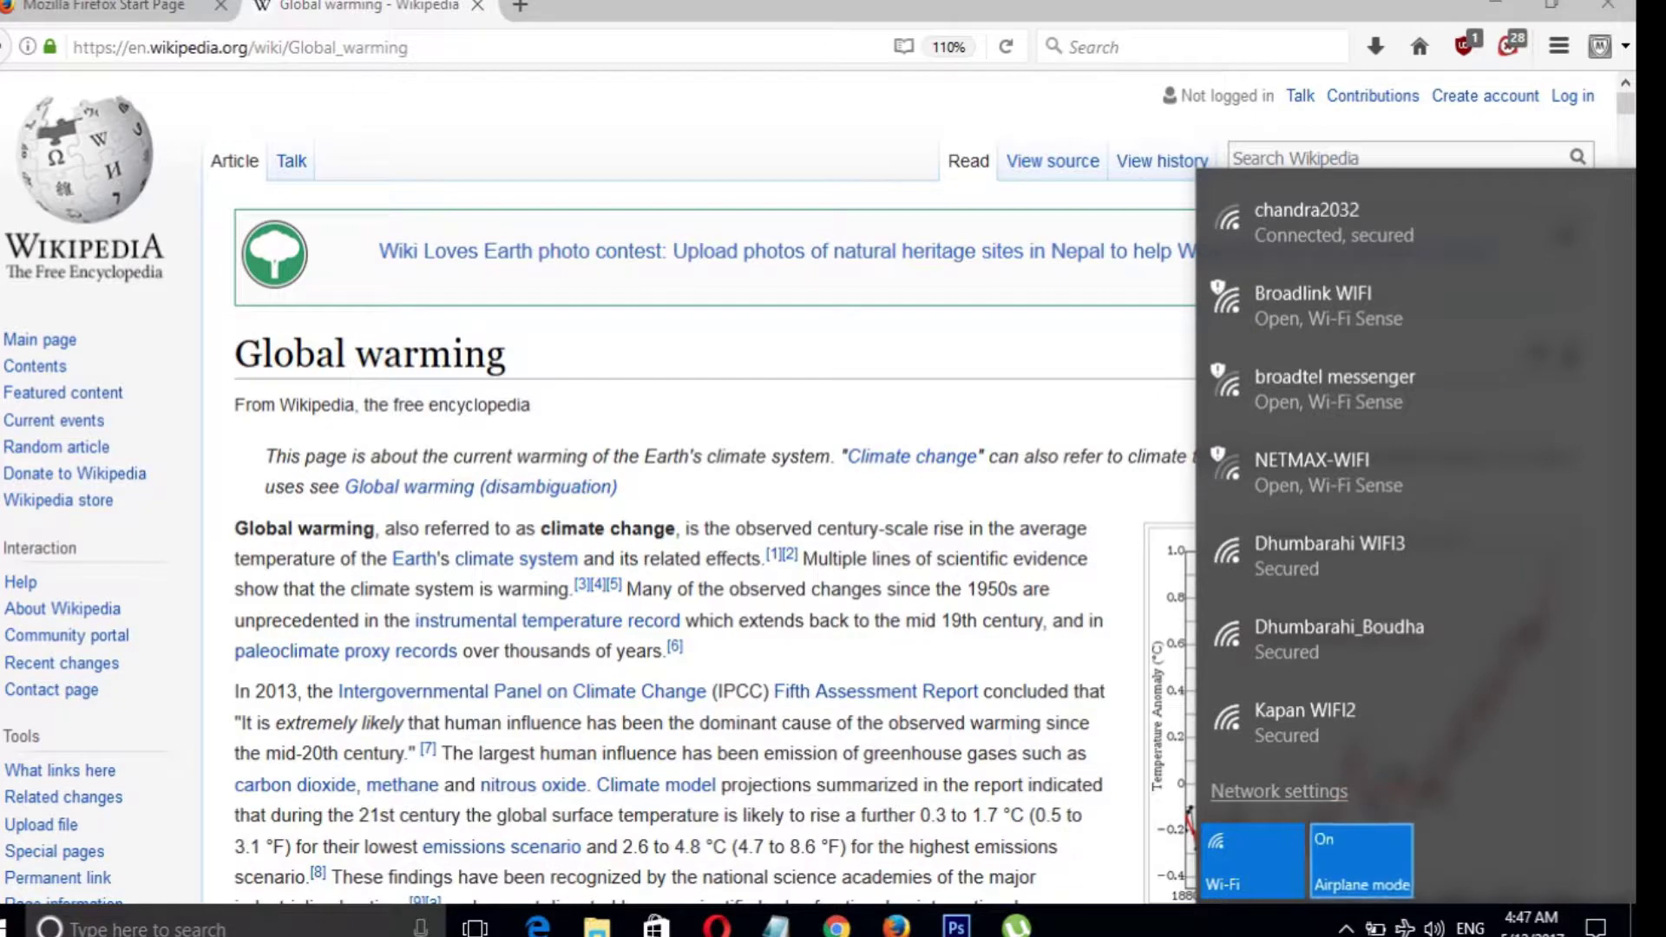
{"action": "key", "text": "Escape"}
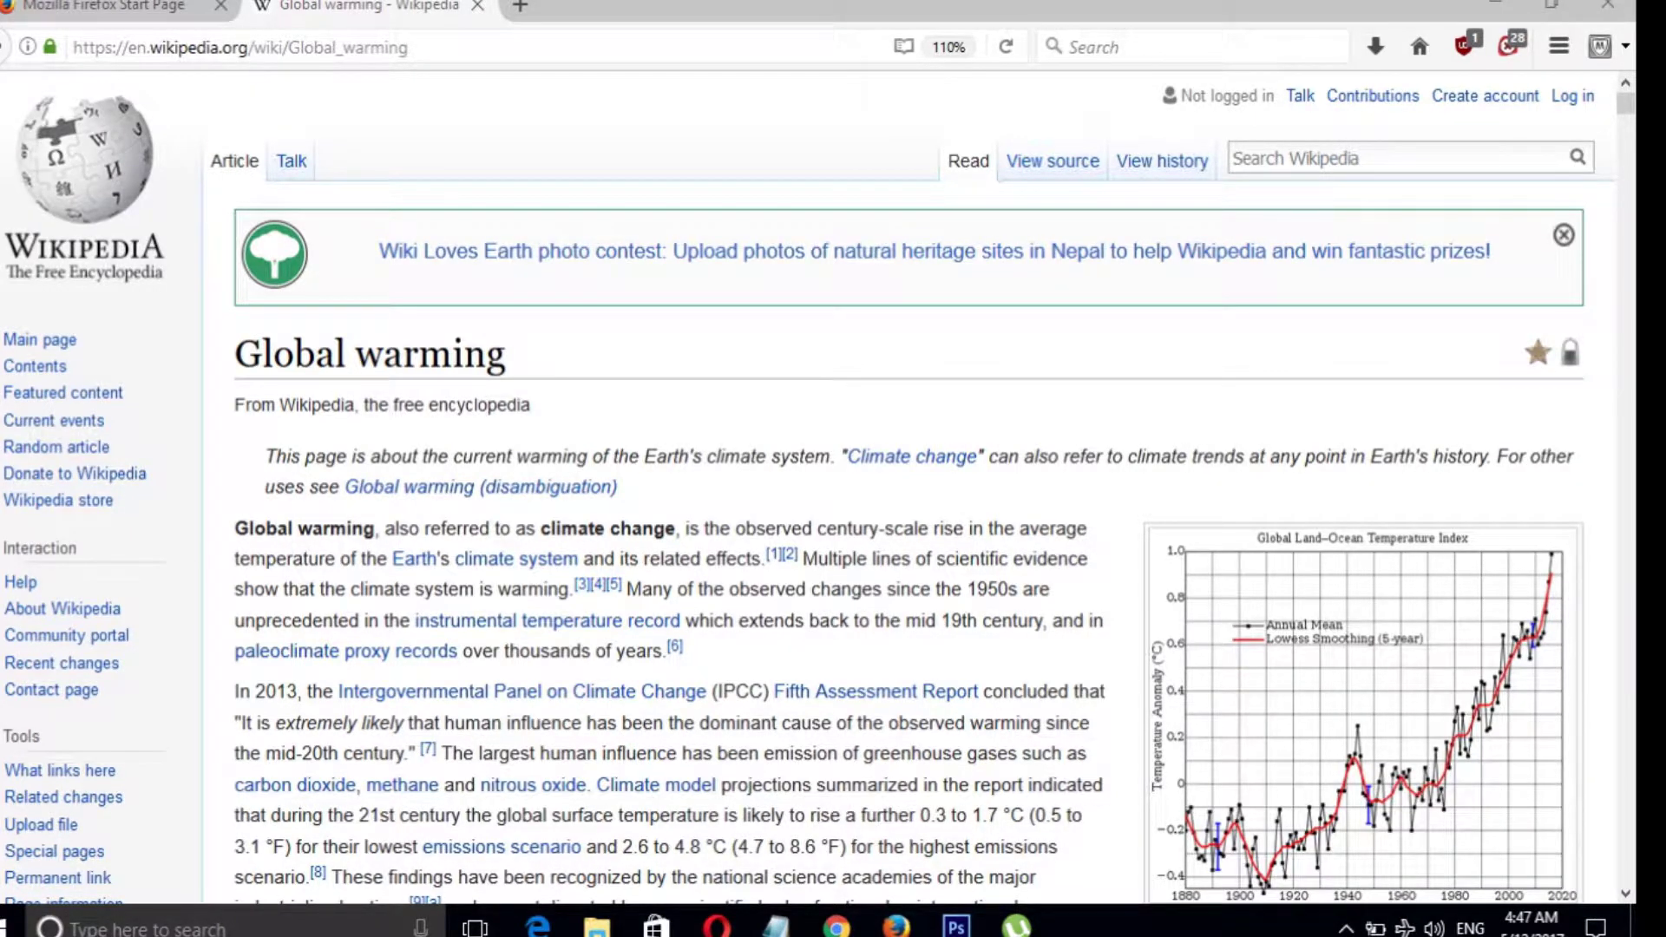
View the downloaded Global warming page offline from Firefox's download list, close it, and minimize the browser windows.
{"action": "left_click", "coordinate": [1376, 46]}
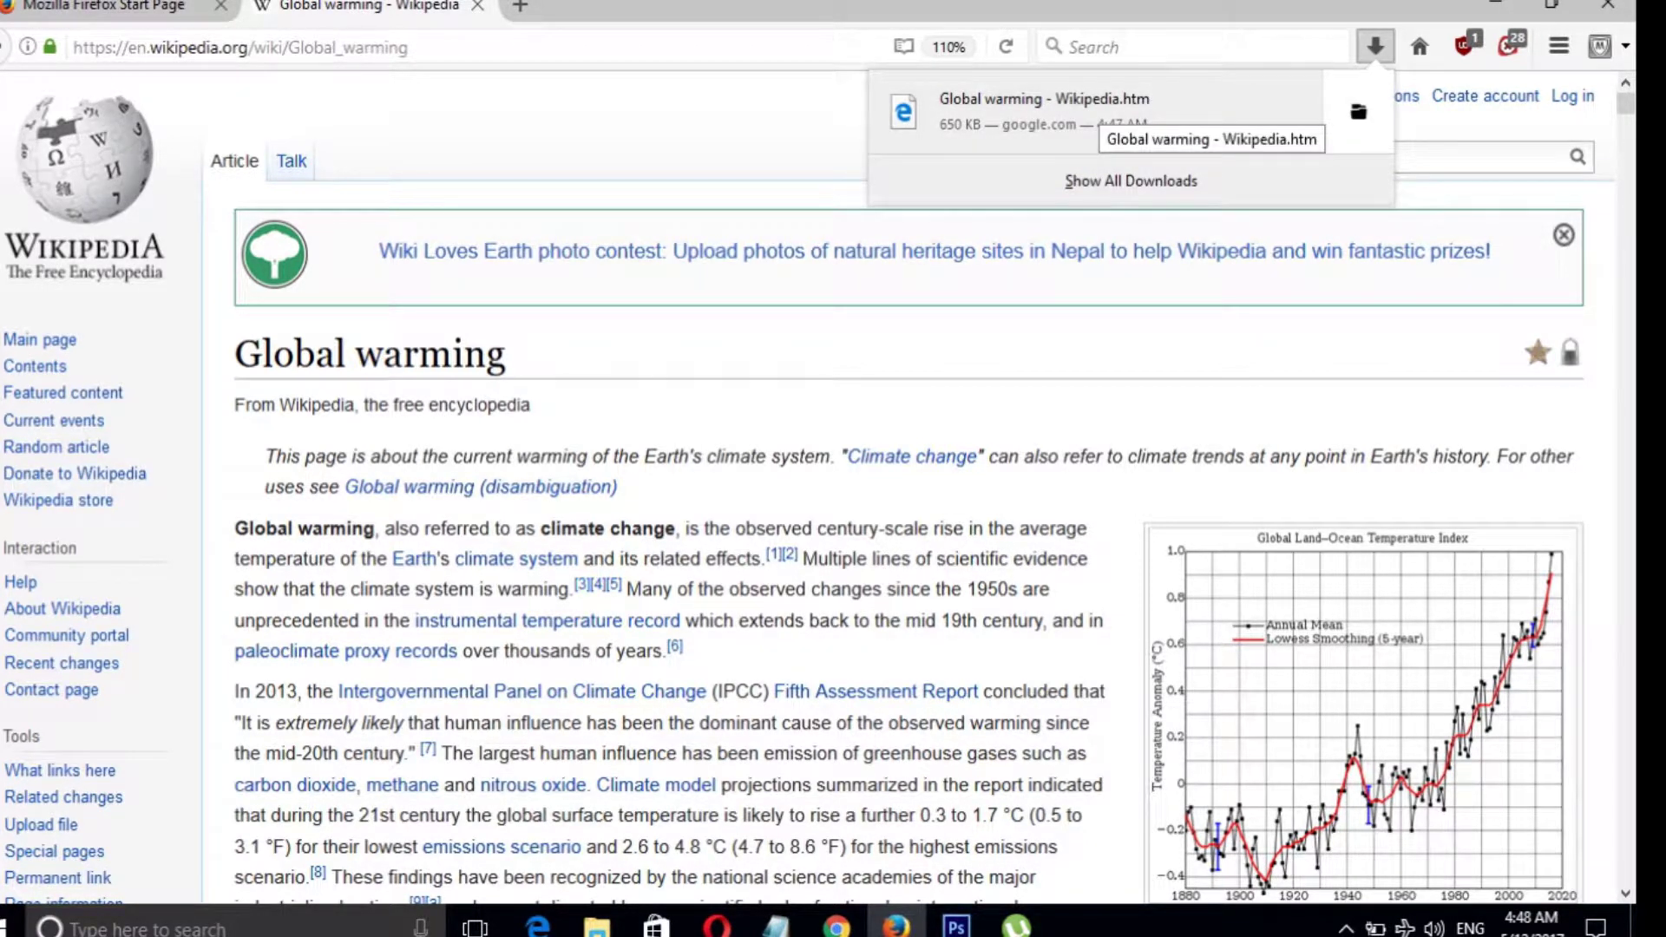
{"action": "left_click", "coordinate": [1097, 111]}
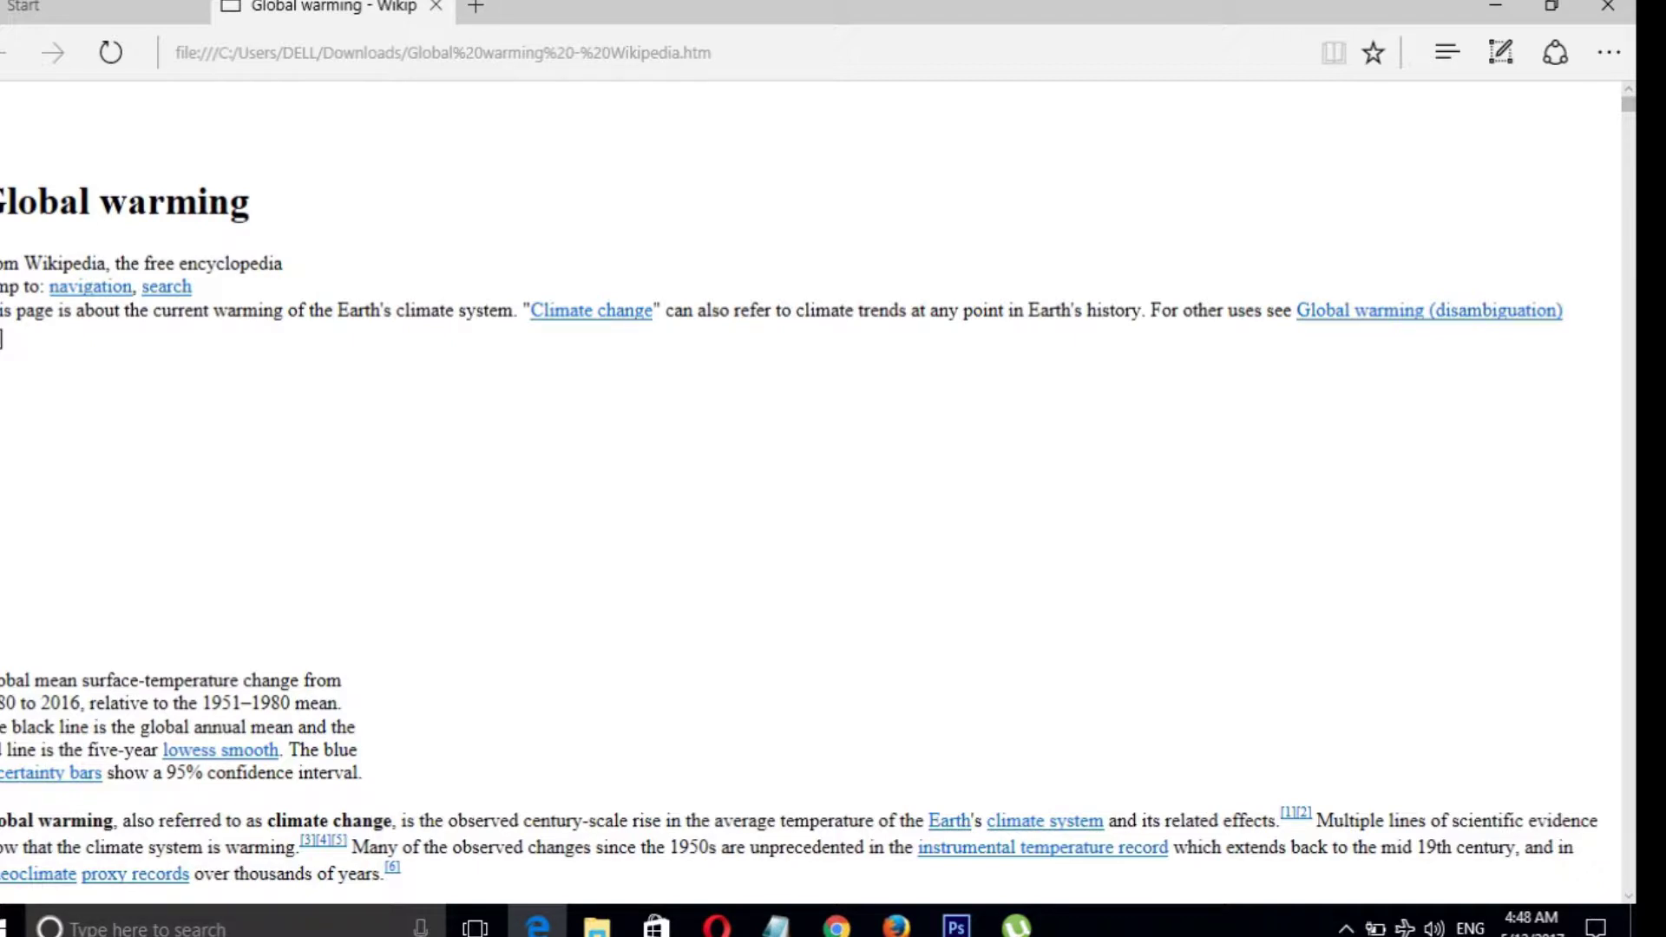
{"action": "left_click", "coordinate": [436, 6]}
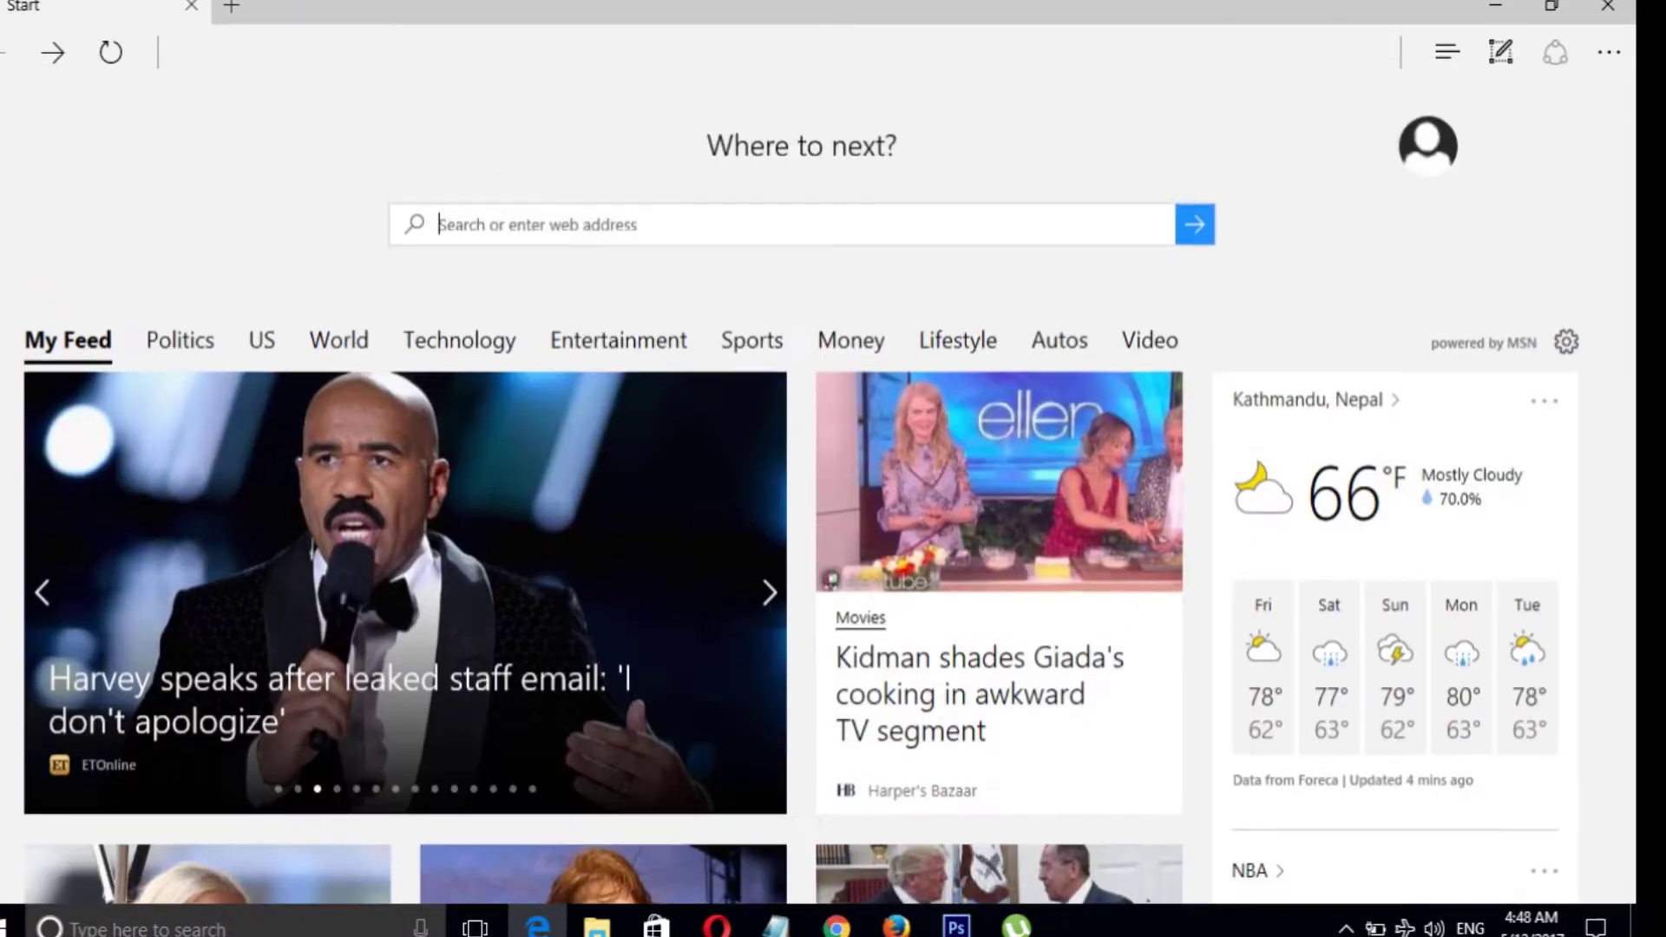
{"action": "left_click", "coordinate": [1494, 6]}
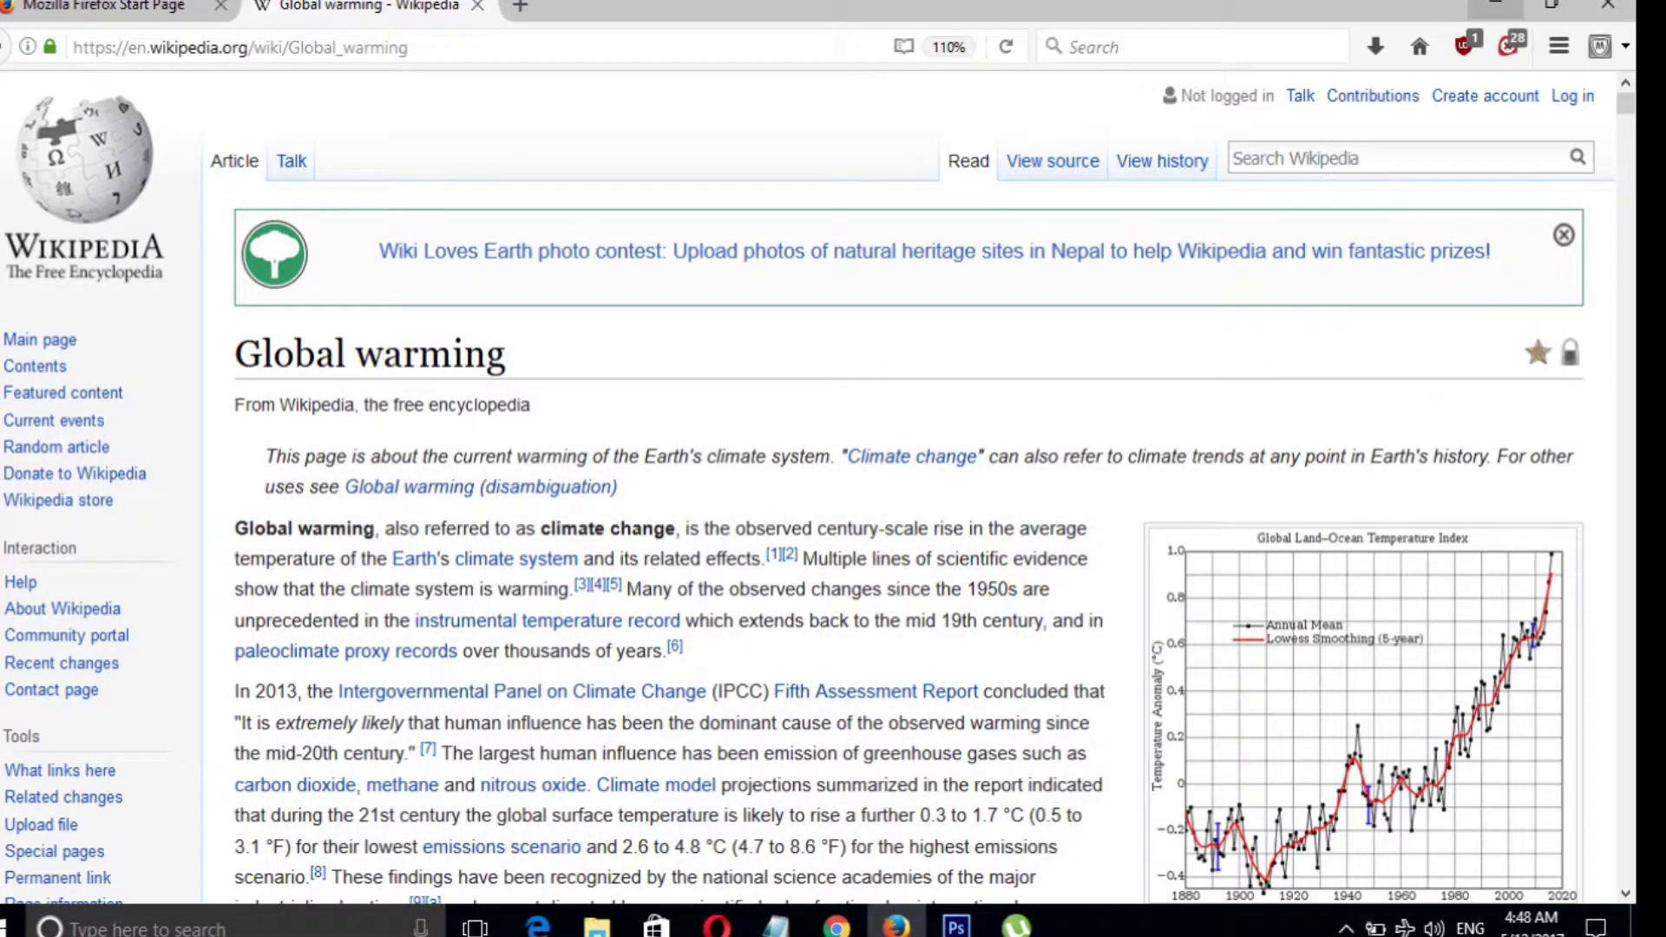
{"action": "left_click", "coordinate": [1494, 7]}
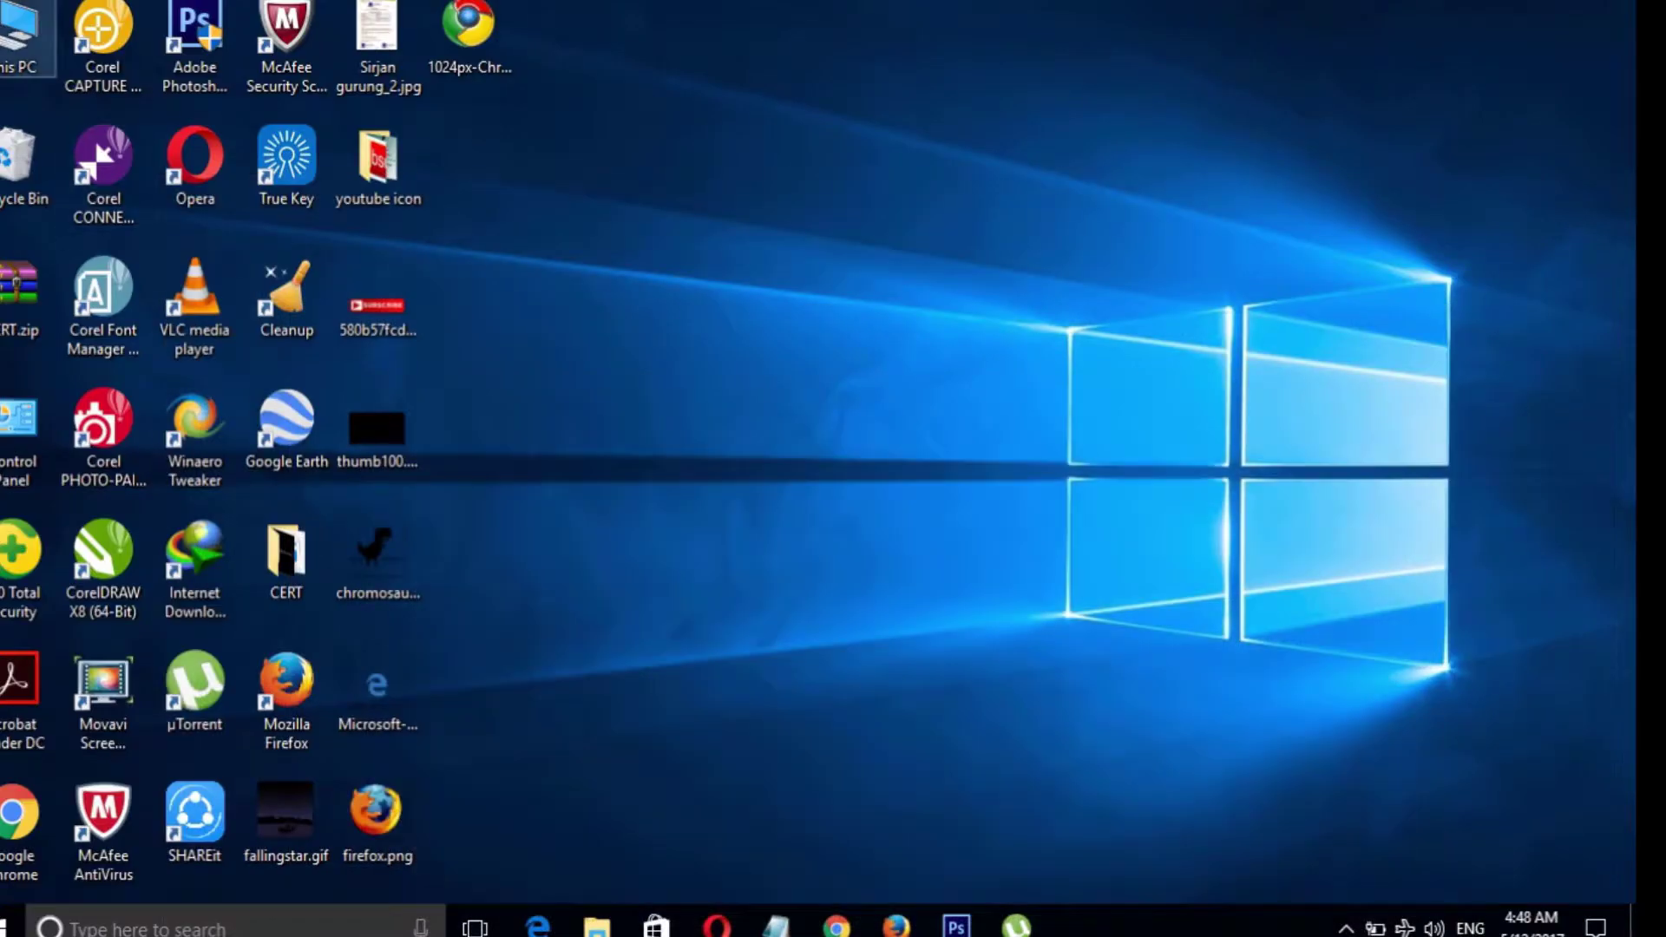
Open the Downloads folder through This PC in File Explorer.
{"action": "double_click", "coordinate": [19, 36]}
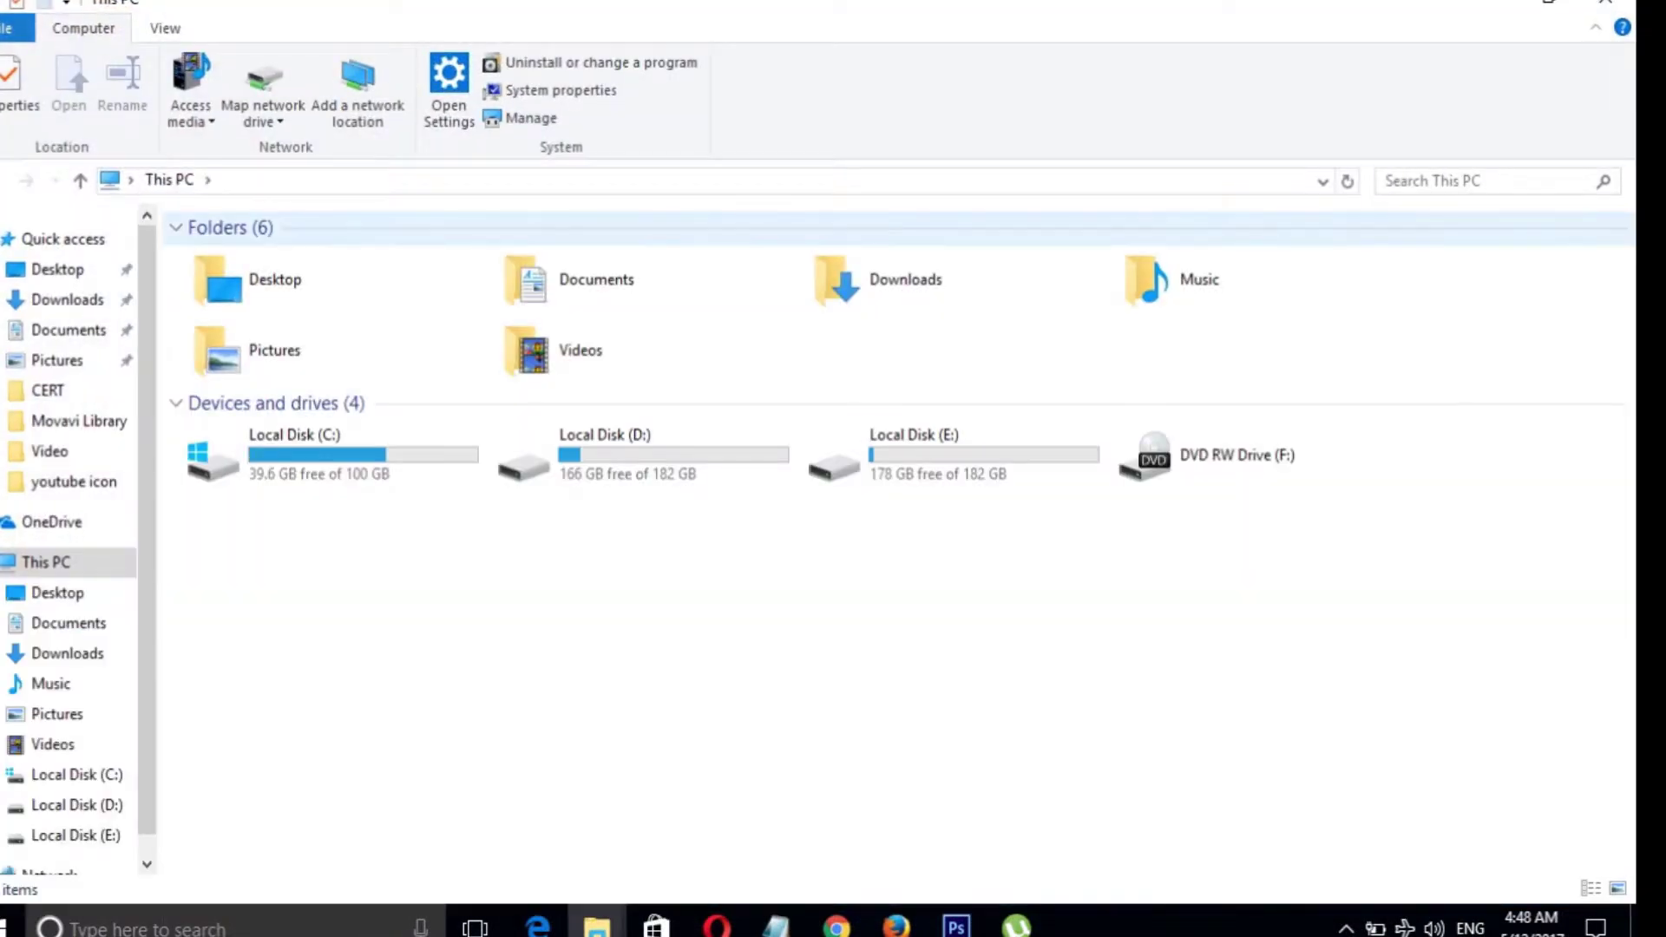
{"action": "left_click", "coordinate": [905, 279]}
{"action": "double_click", "coordinate": [905, 279]}
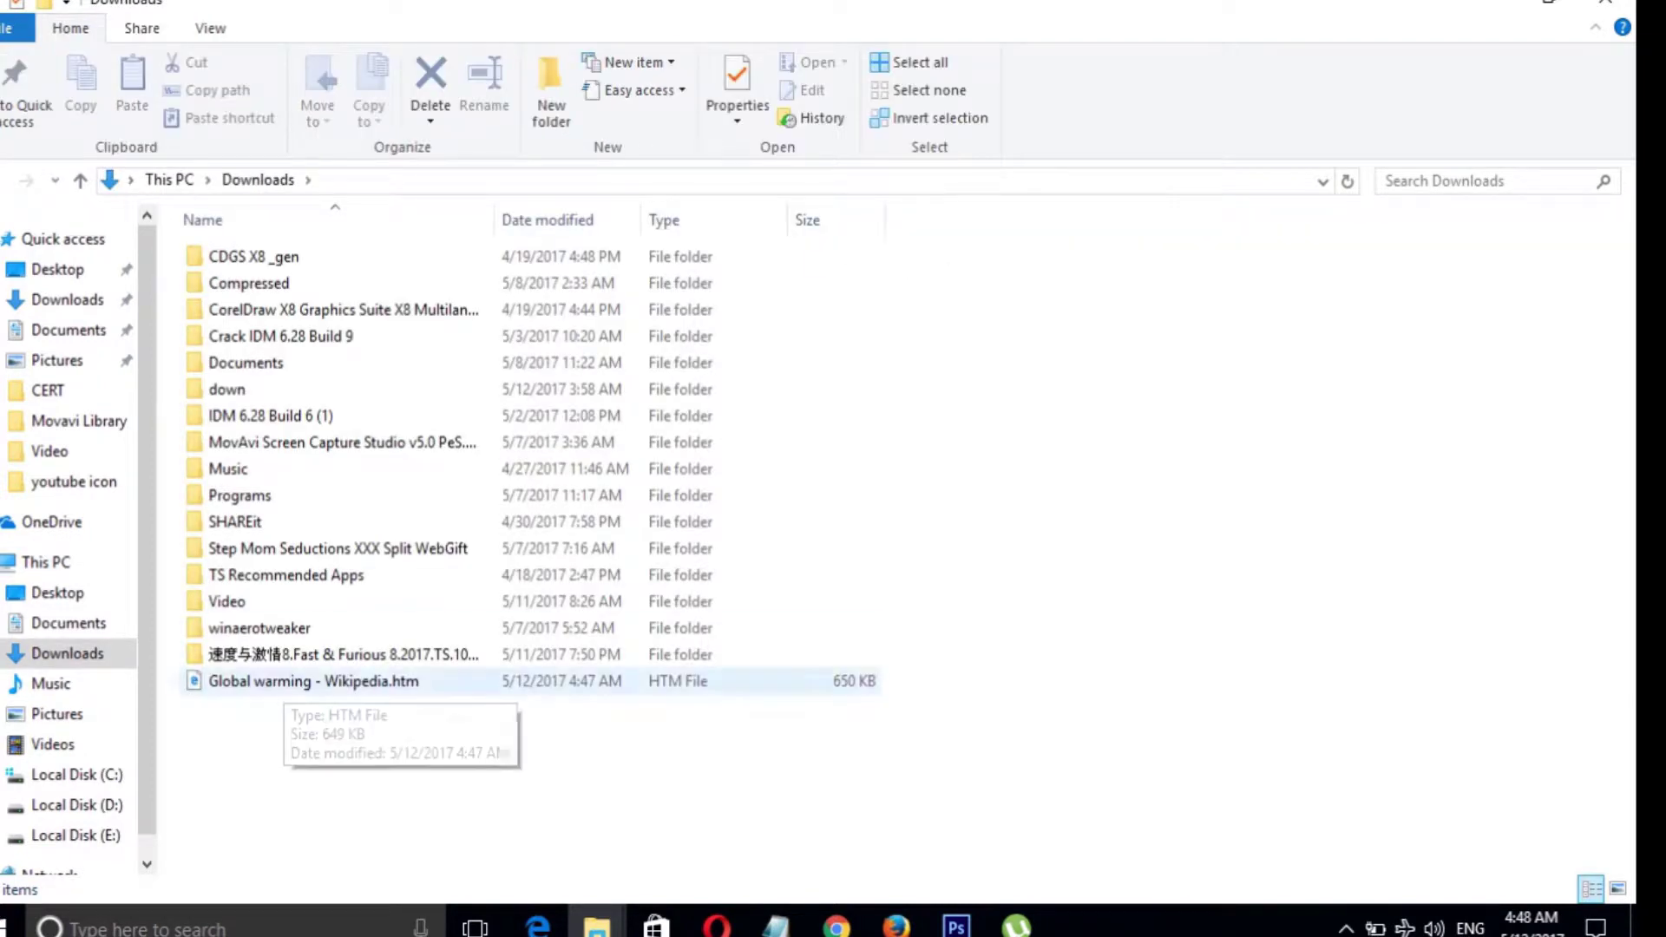
View Global warming - Wikipedia.htm offline in Google Chrome, and put away the page and the Downloads folder window.
{"action": "left_click", "coordinate": [286, 682]}
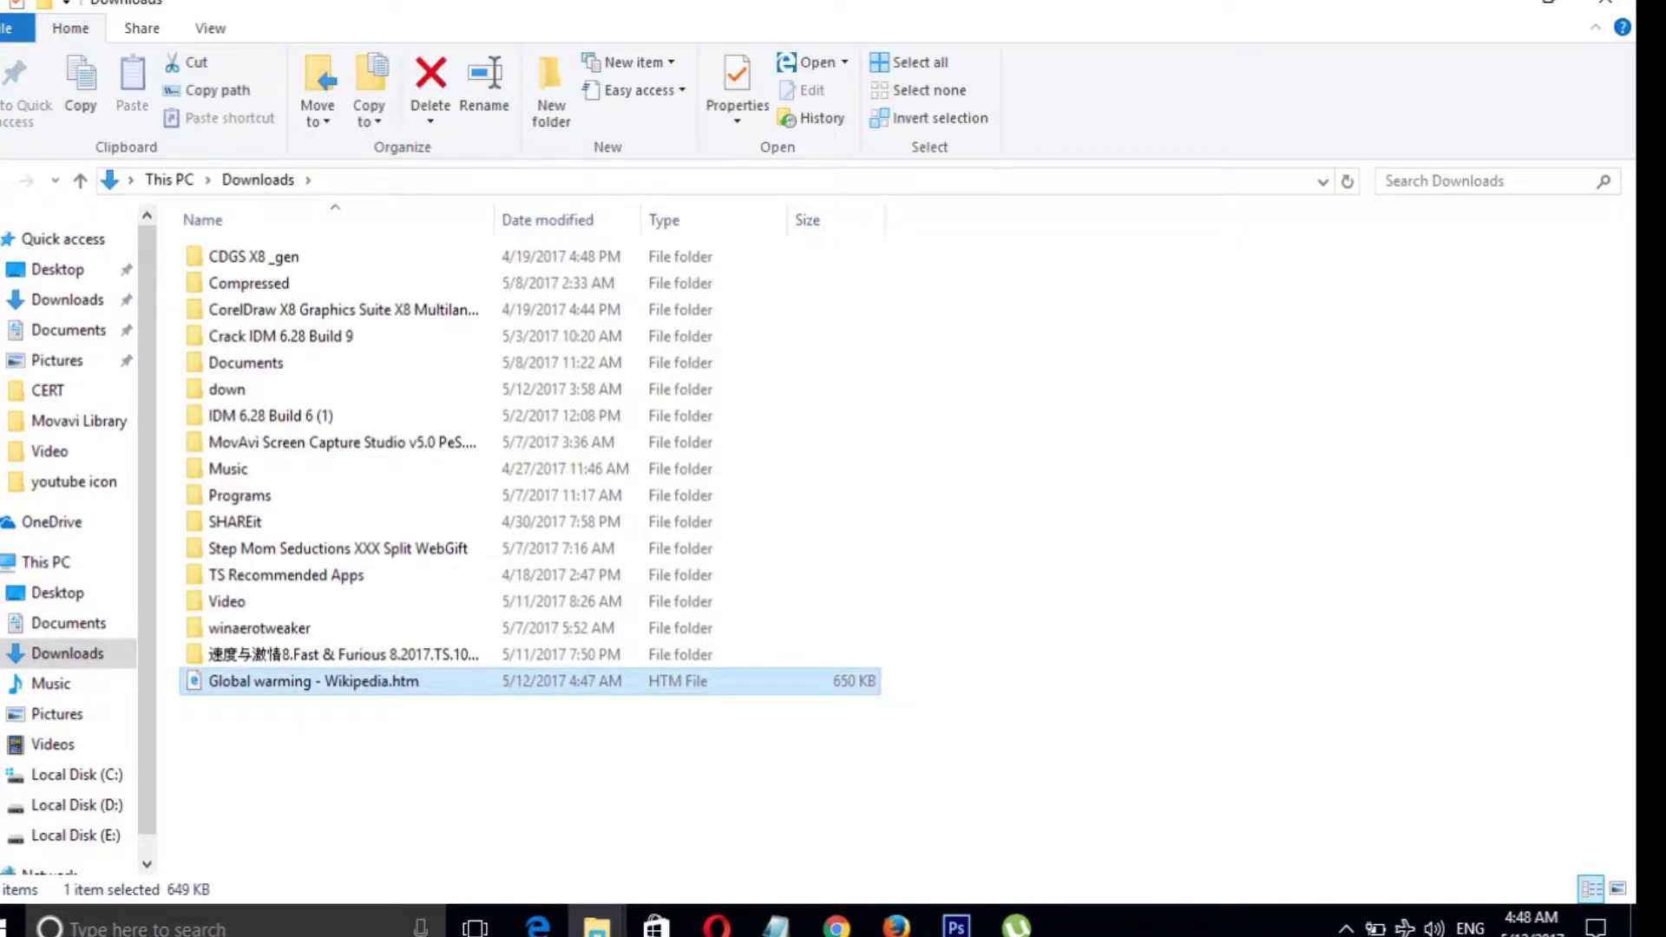
{"action": "right_click", "coordinate": [260, 682]}
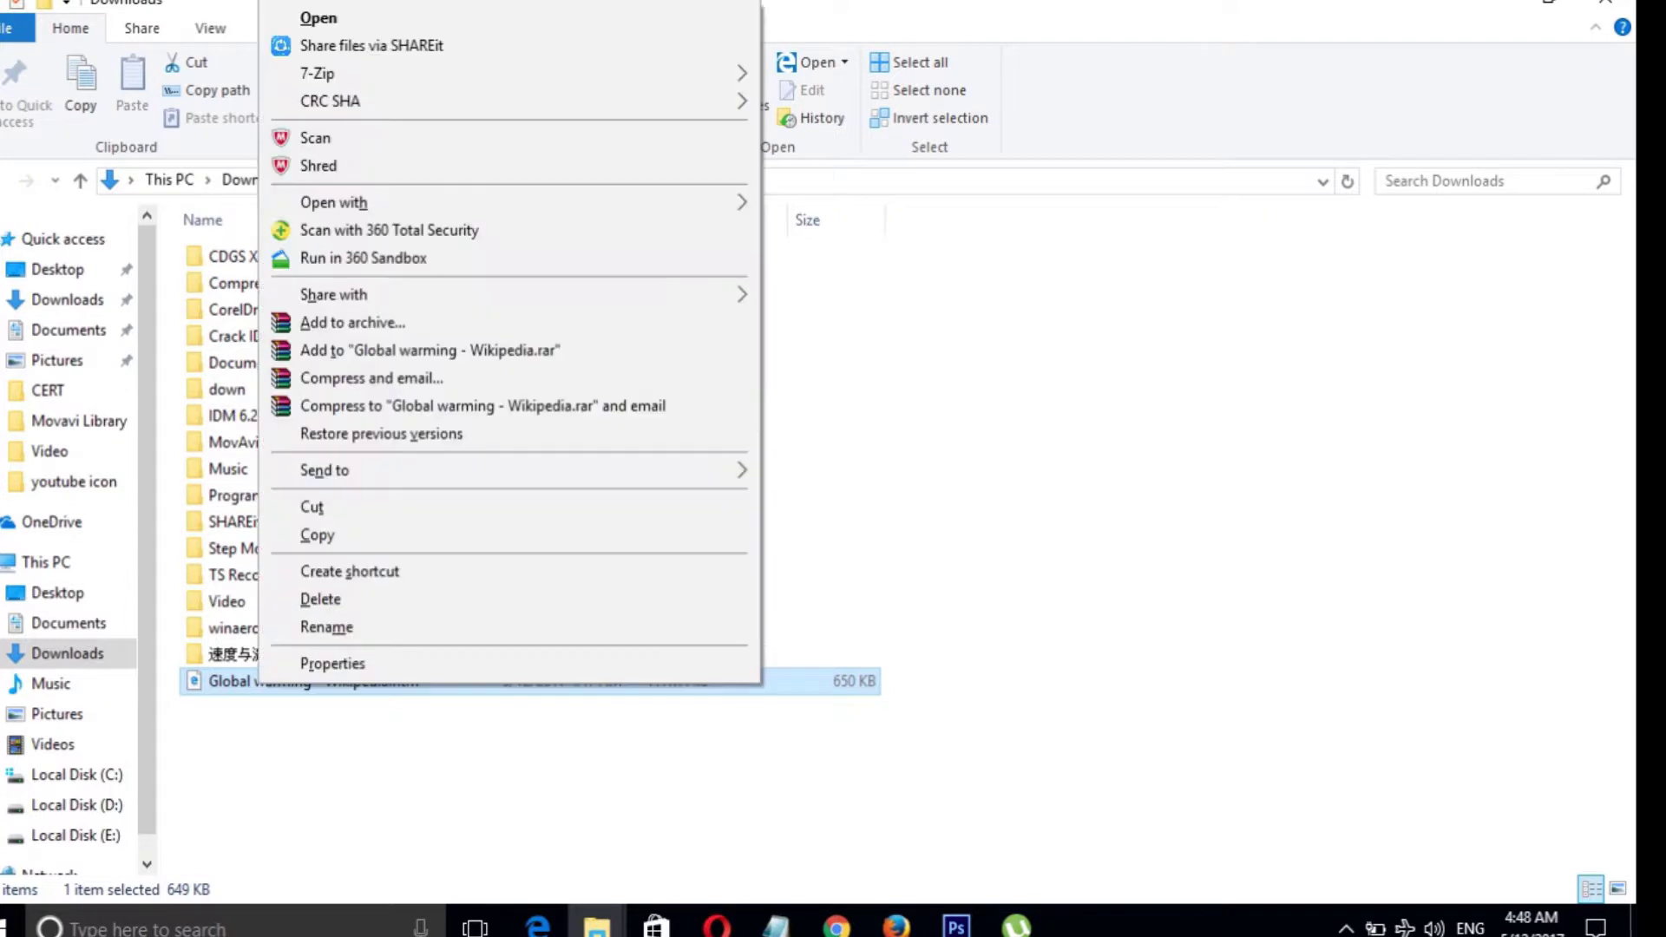
{"action": "mouse_move", "coordinate": [434, 202]}
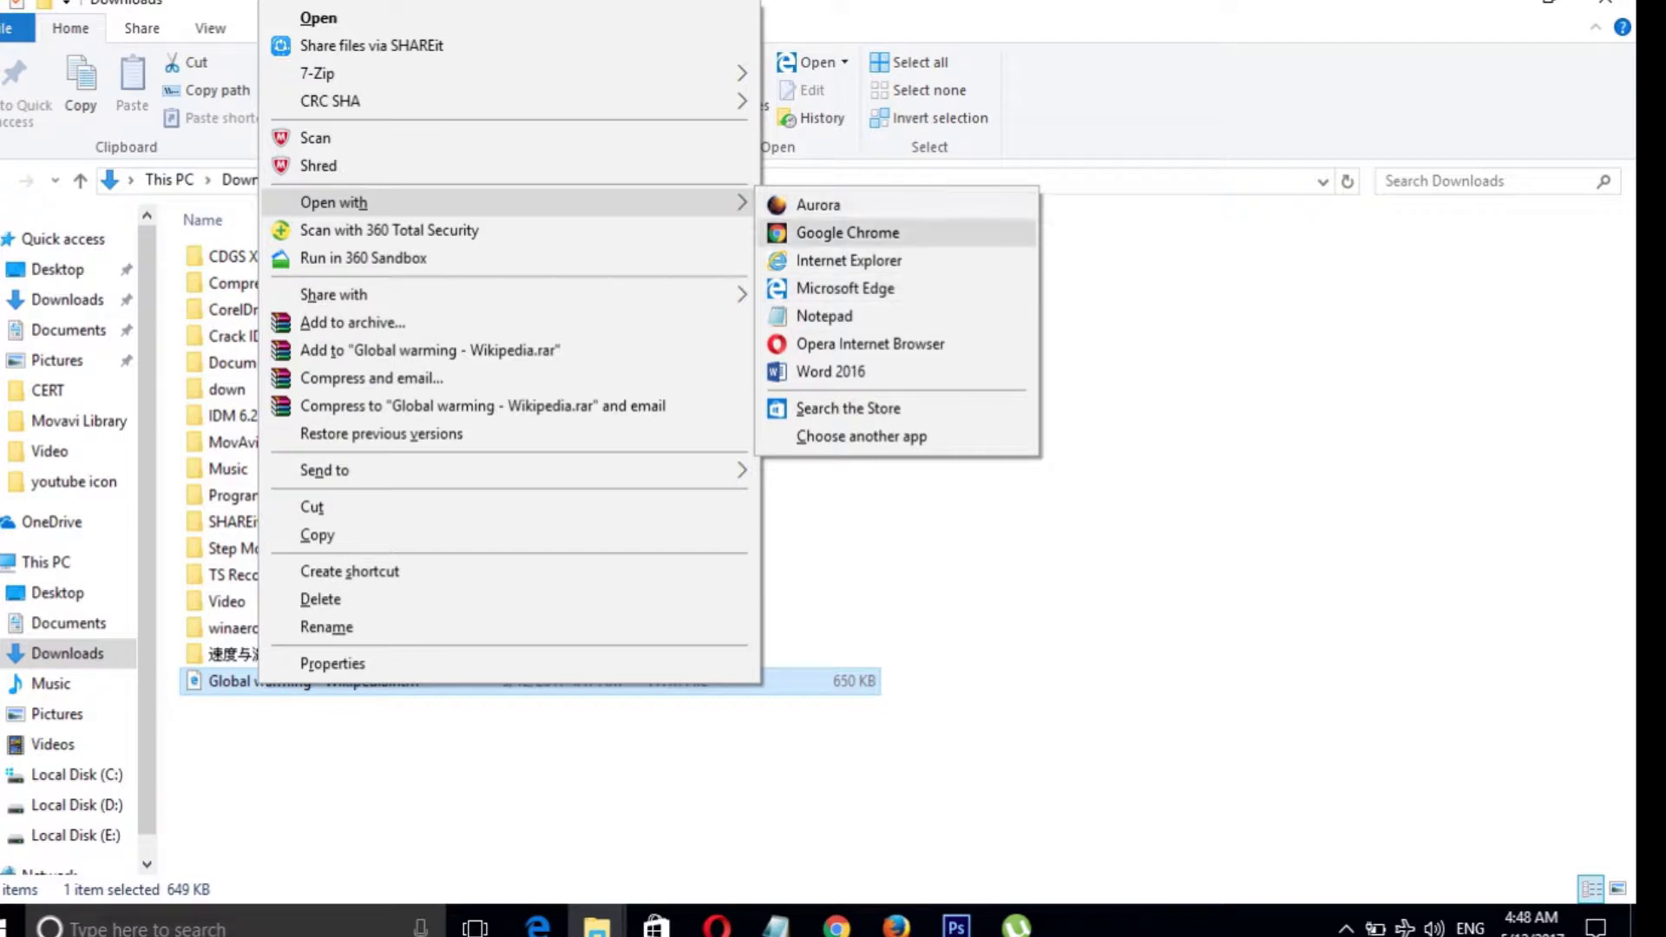
{"action": "left_click", "coordinate": [848, 233]}
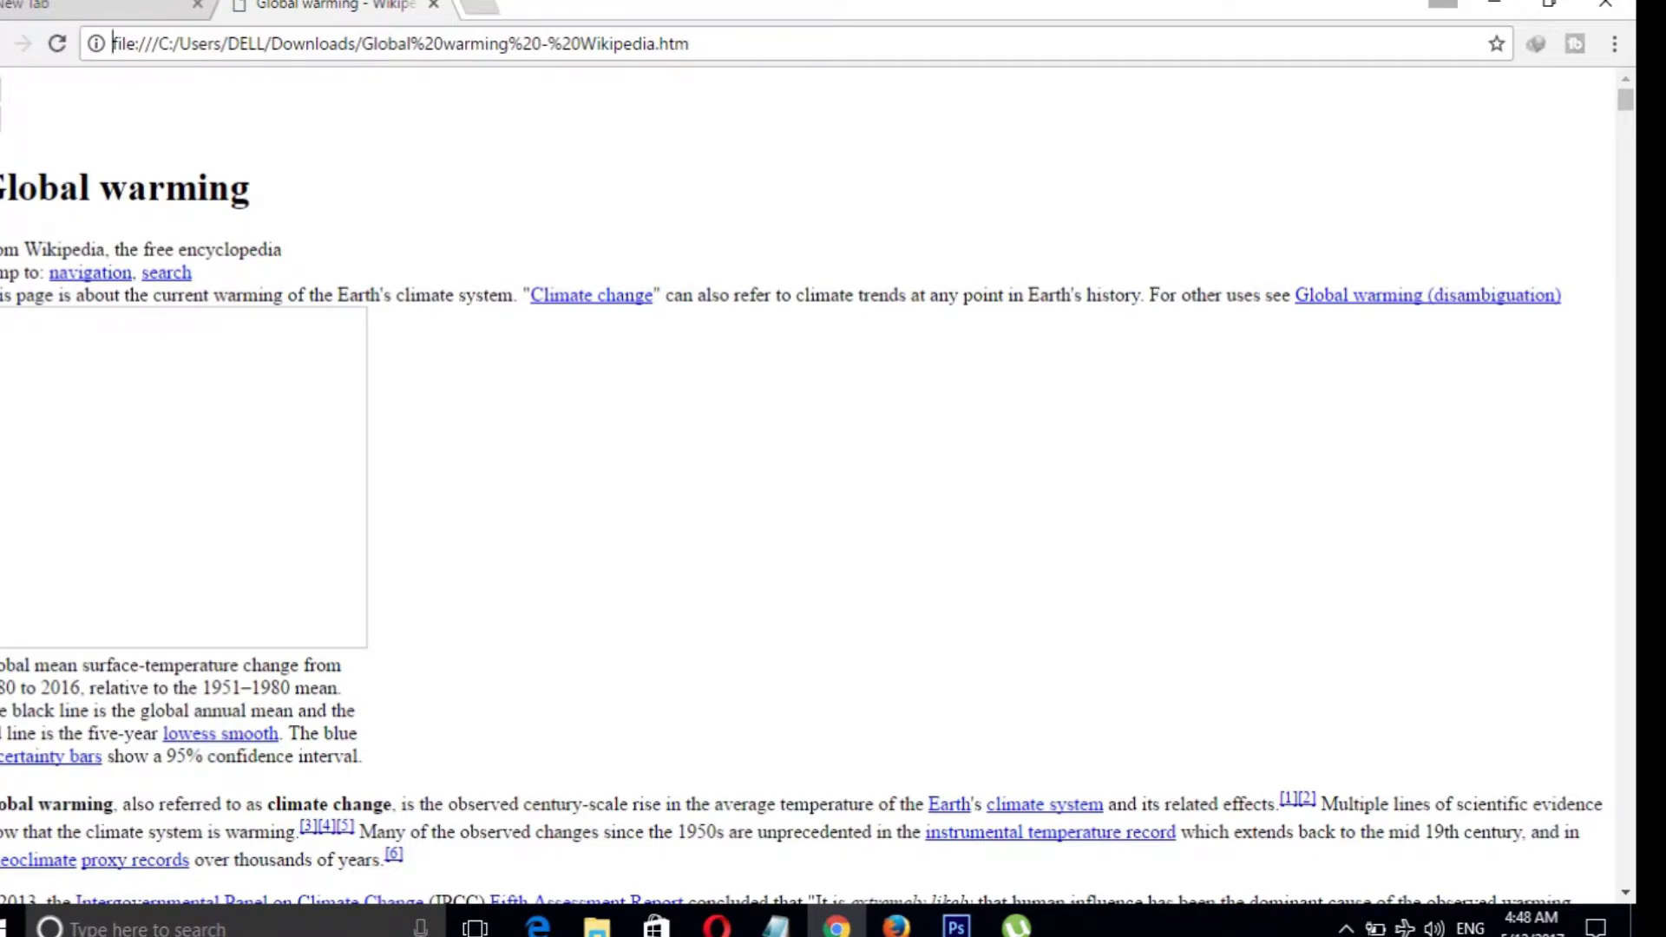
{"action": "key", "text": "ctrl+w"}
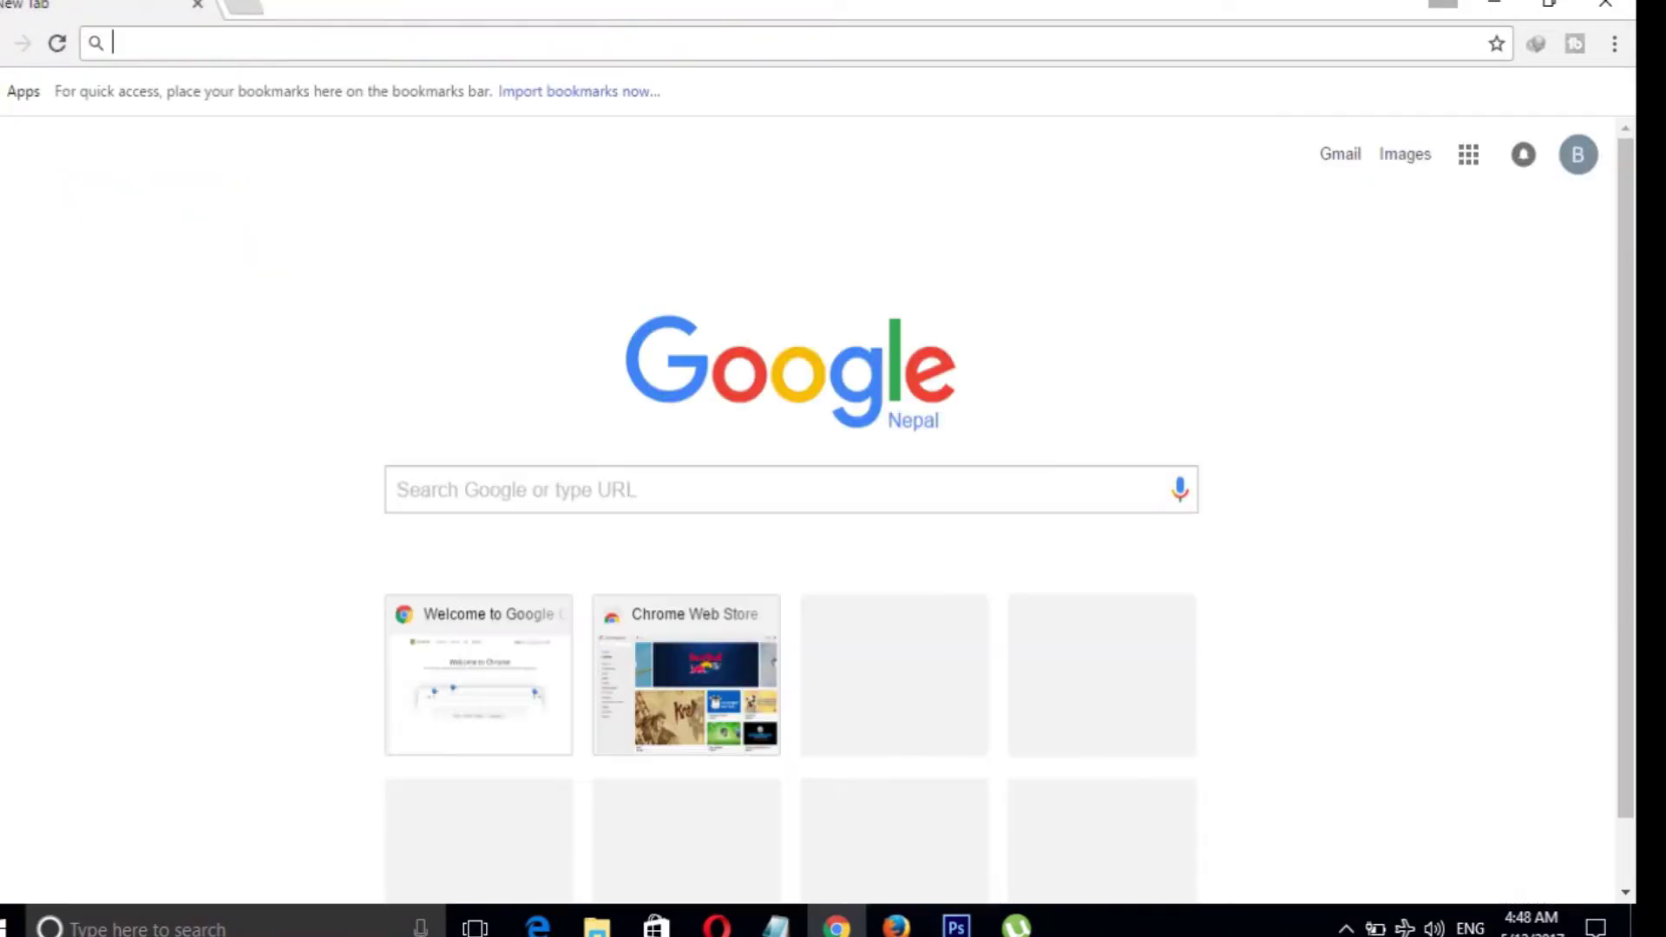
{"action": "left_click", "coordinate": [1494, 4]}
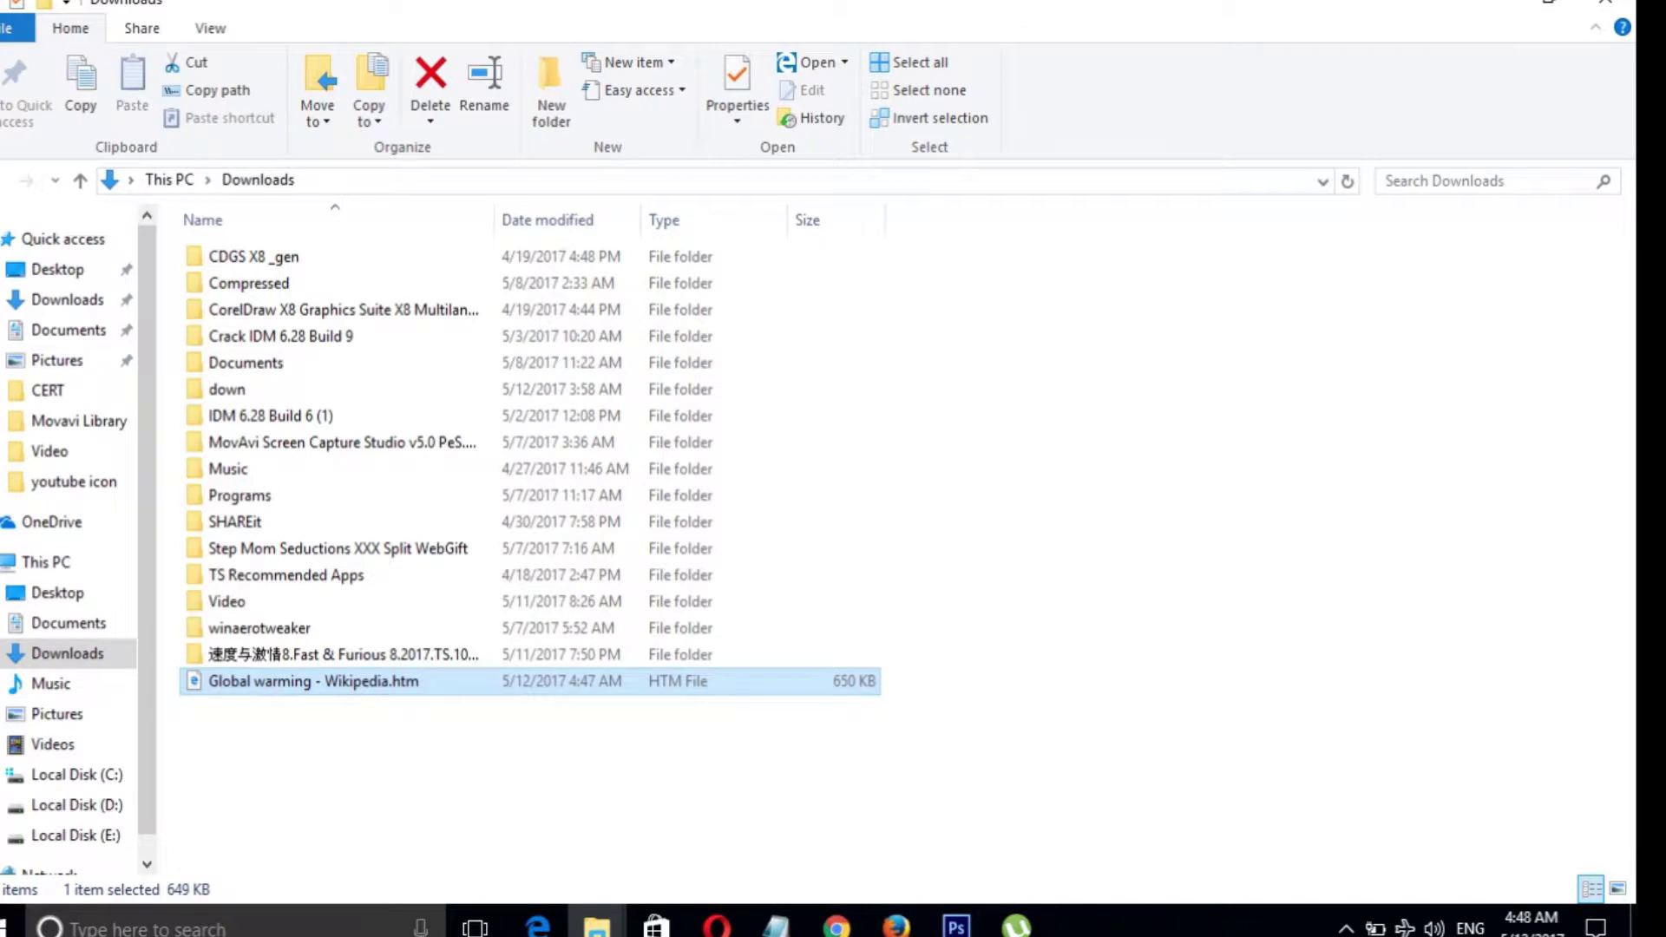
{"action": "left_click", "coordinate": [1605, 4]}
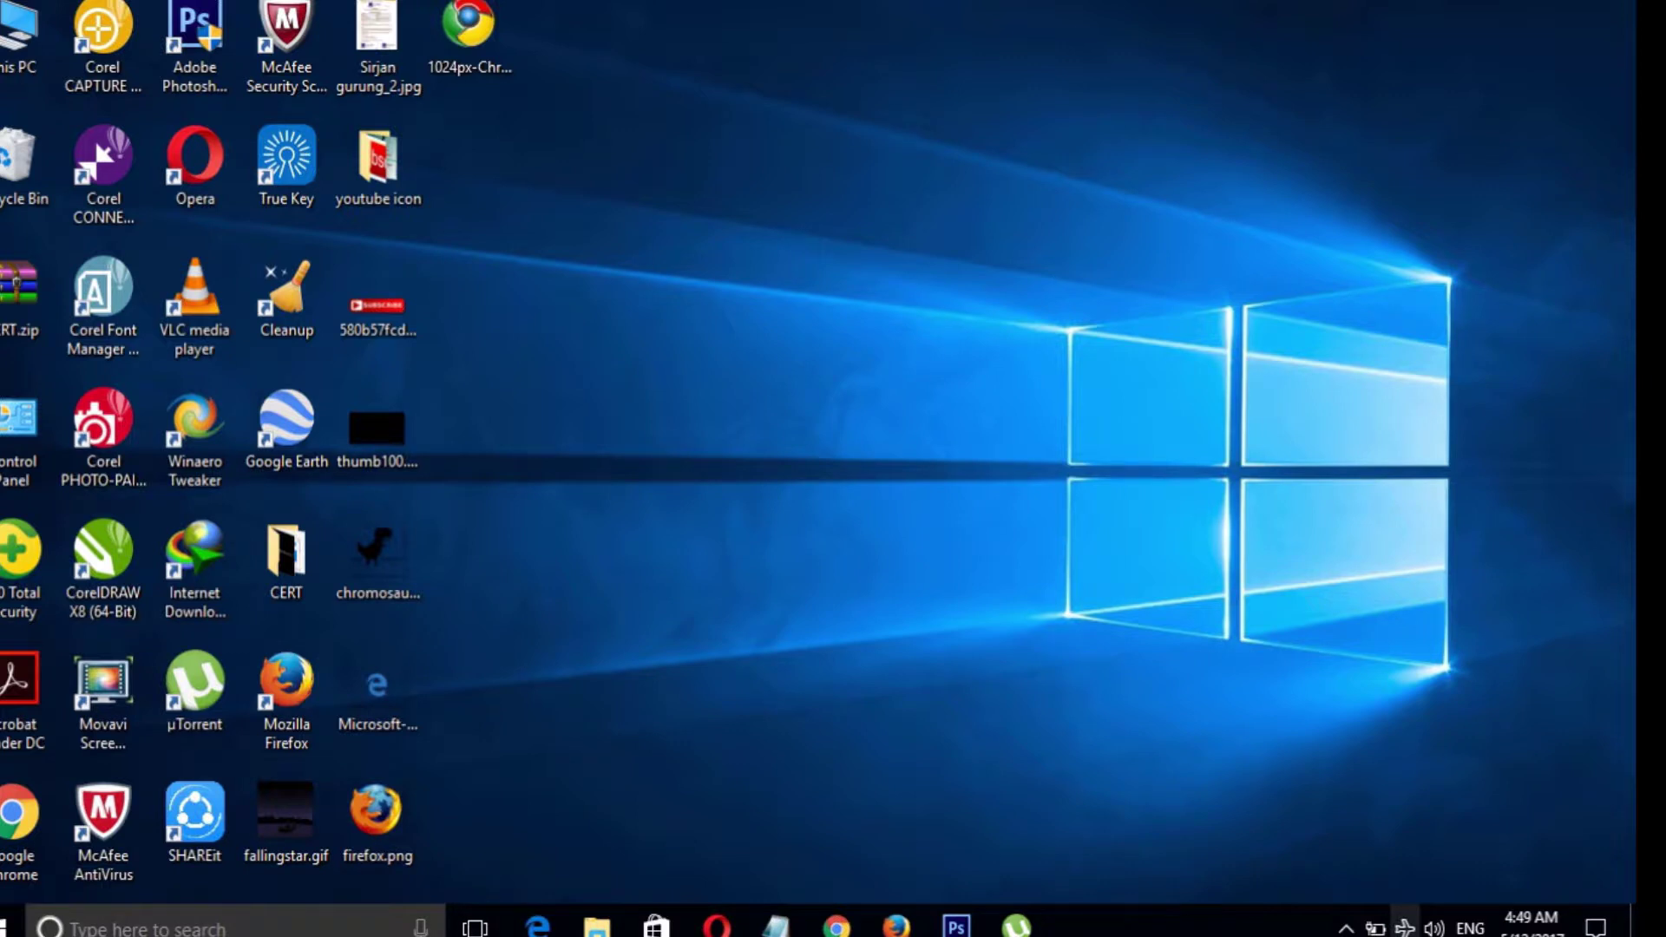
Restore the wireless connection by turning Wi-Fi on and airplane mode off.
{"action": "left_click", "coordinate": [1404, 926]}
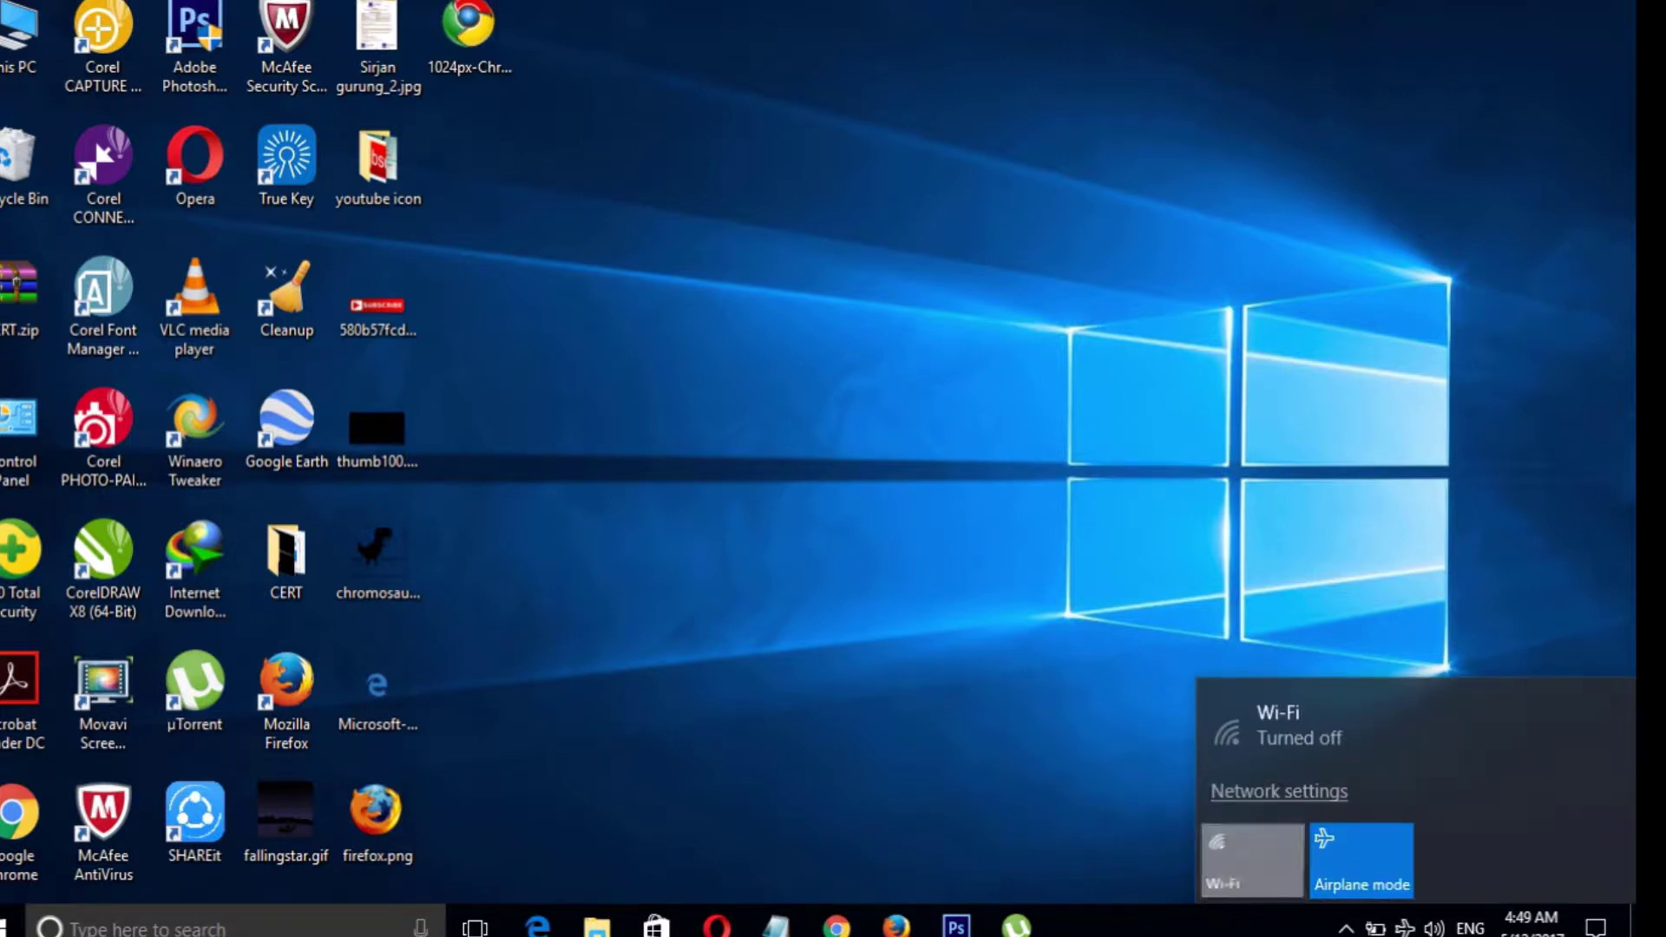
{"action": "left_click", "coordinate": [1251, 860]}
{"action": "left_click", "coordinate": [1360, 860]}
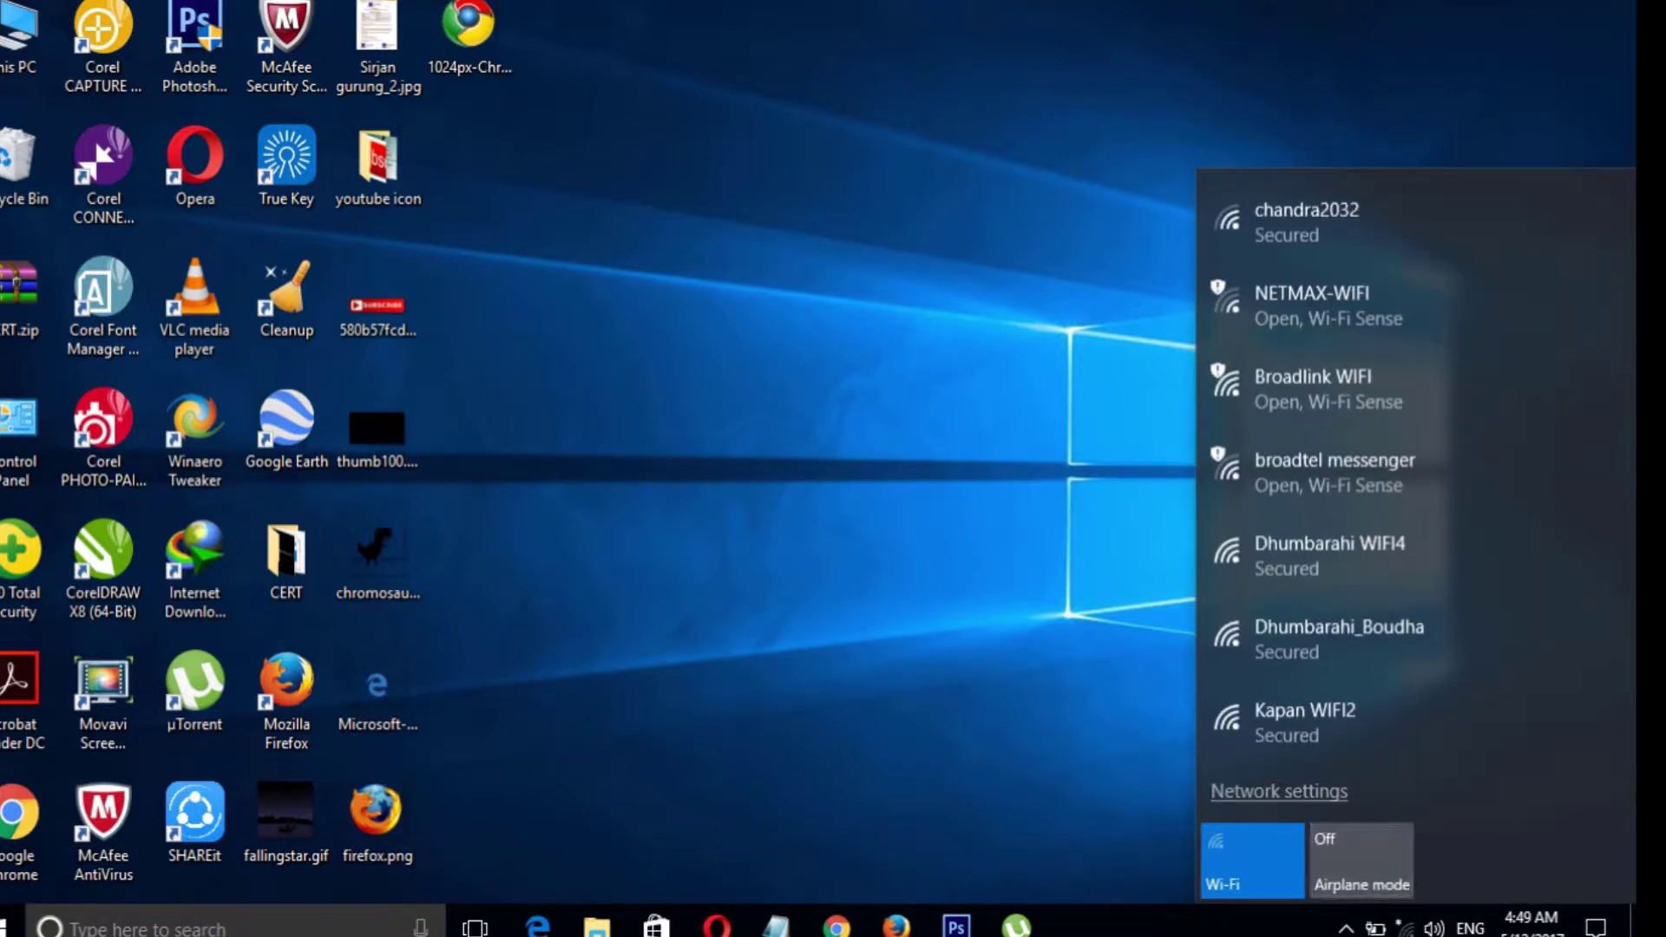
{"action": "key", "text": "Escape"}
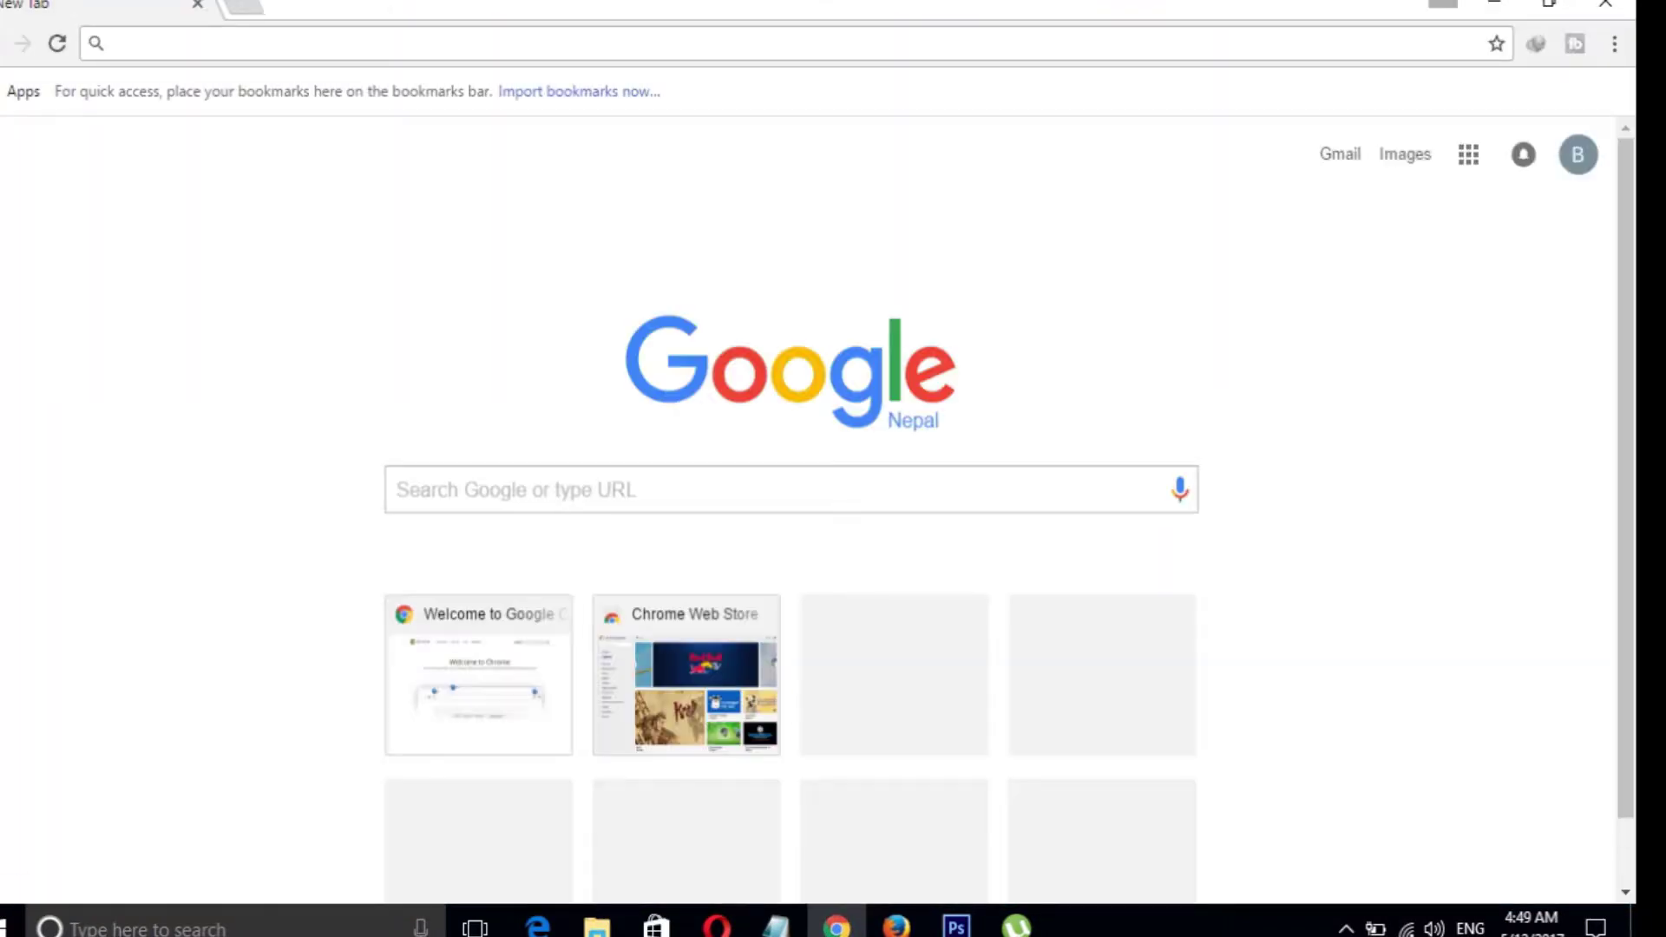
Search Google for "geology" in a new Chrome tab and open the Geology Wikipedia article.
{"action": "key", "text": "ctrl+t"}
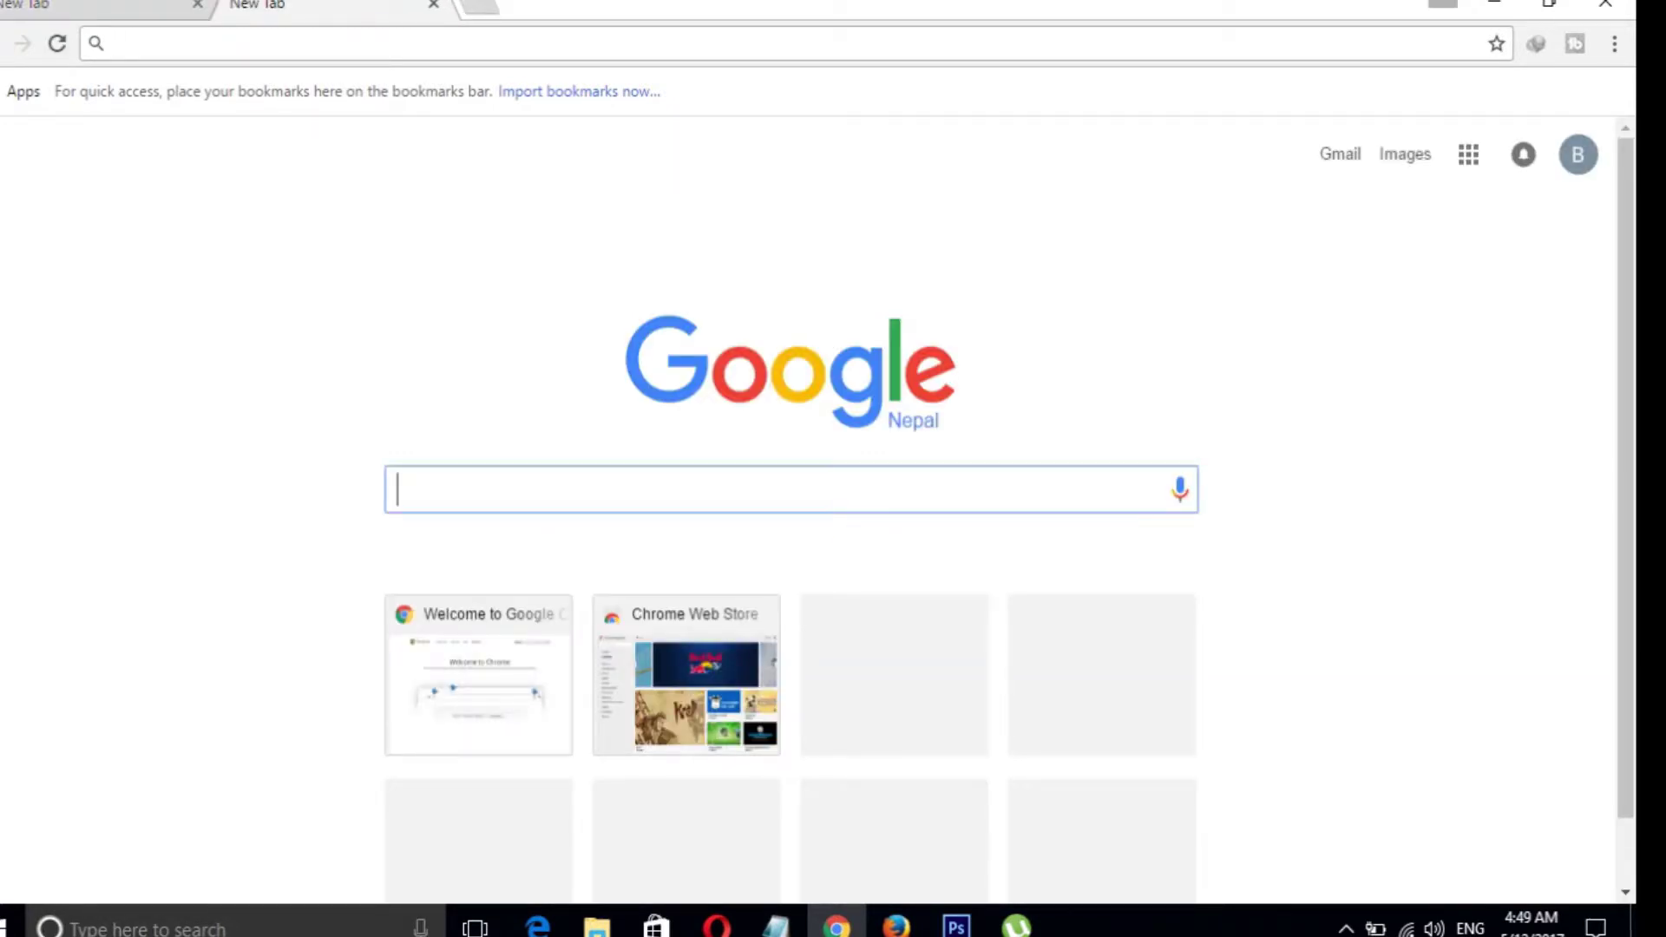
{"action": "type", "text": "geol"}
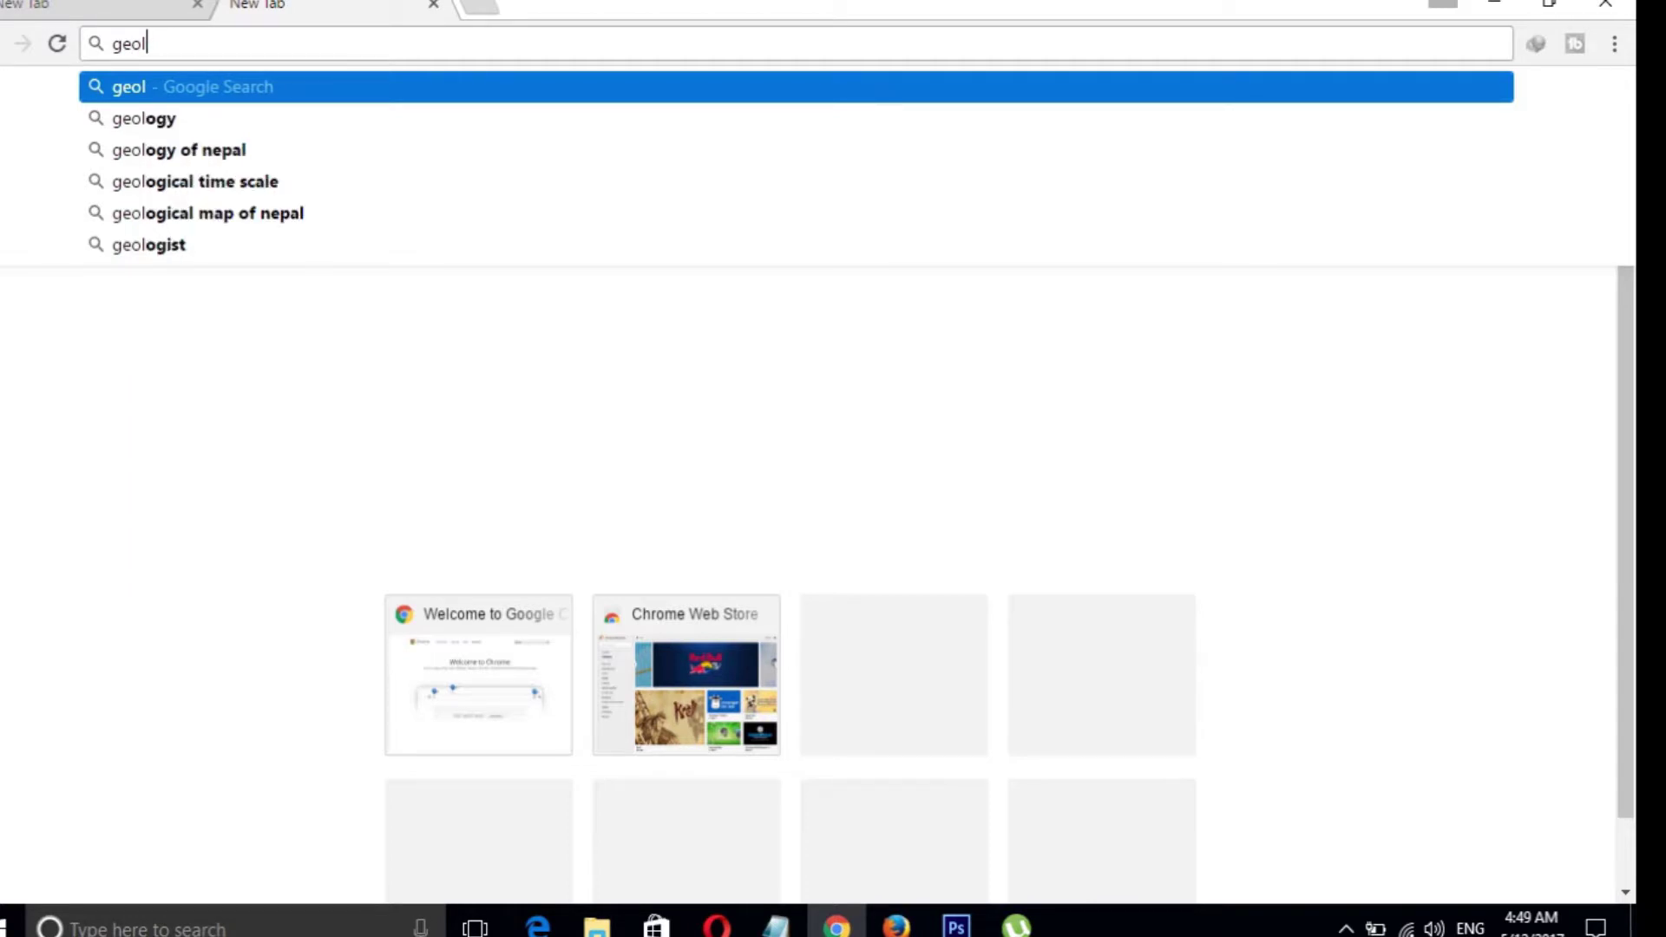
{"action": "type", "text": "ogy"}
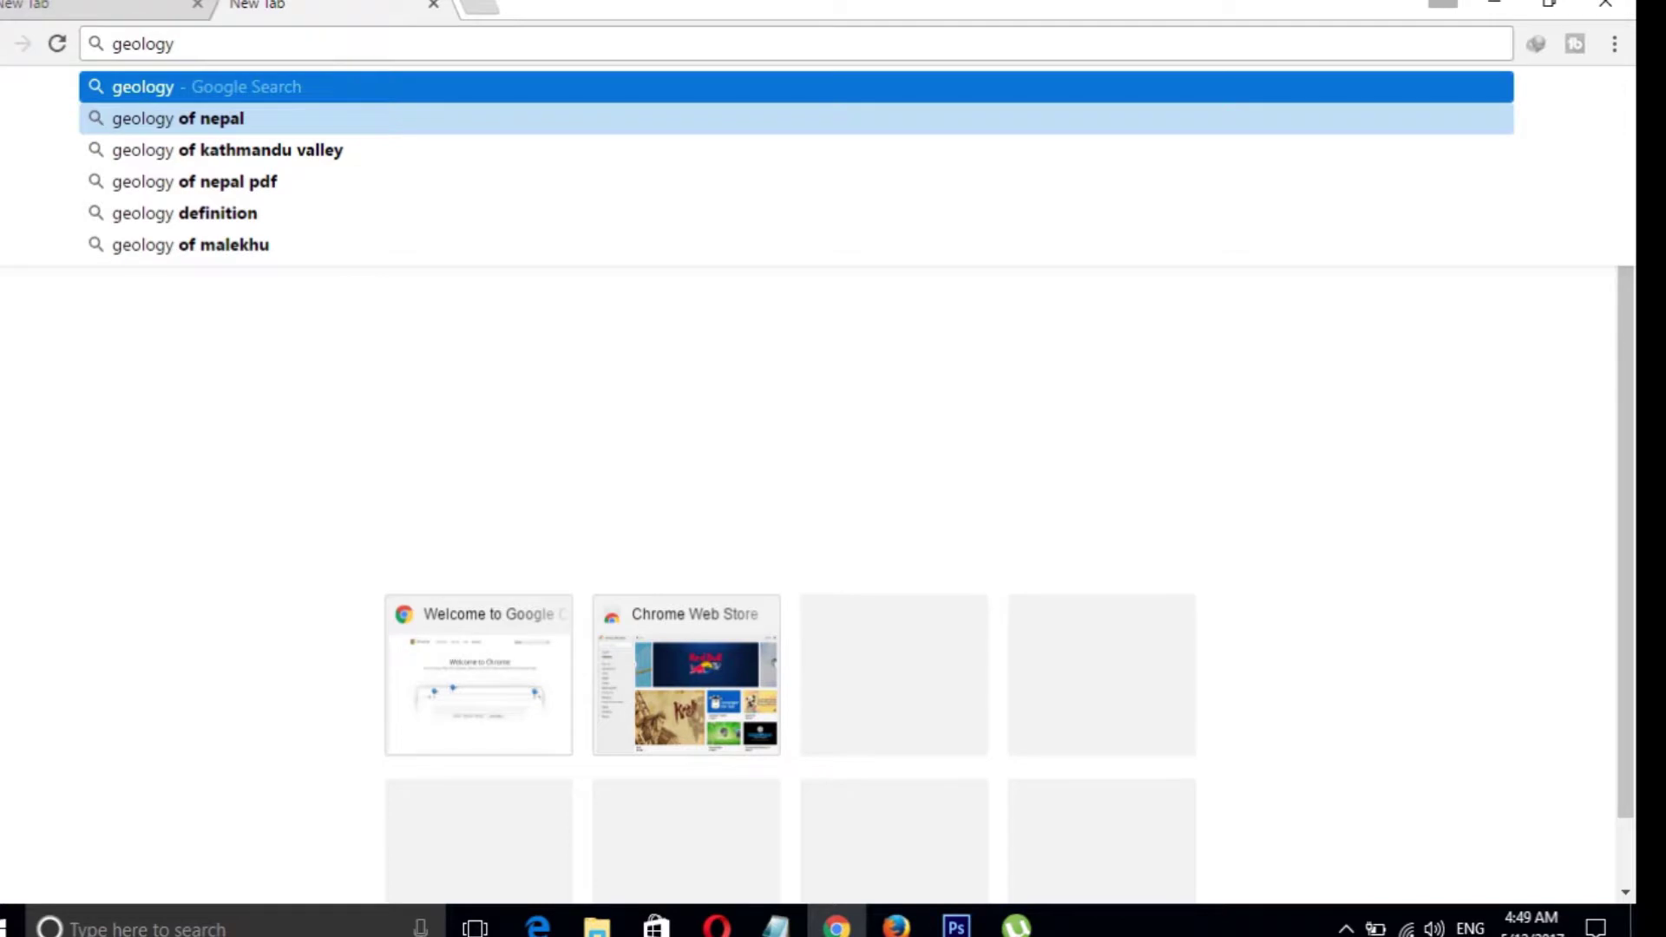
{"action": "key", "text": "Return"}
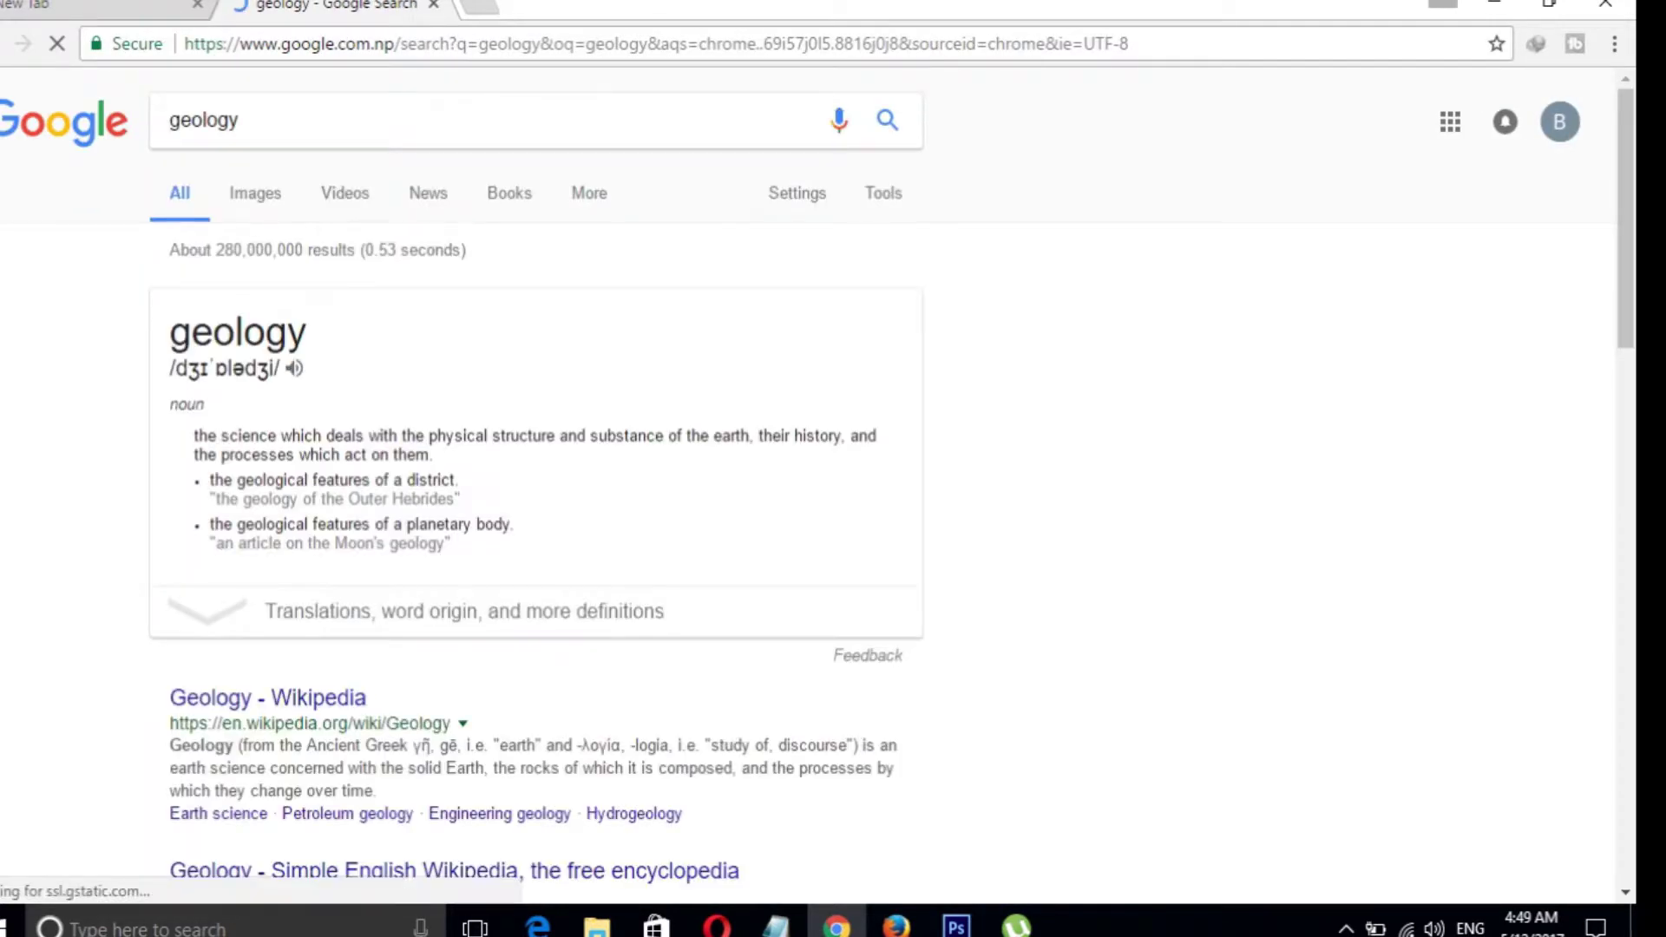
{"action": "left_click", "coordinate": [268, 697]}
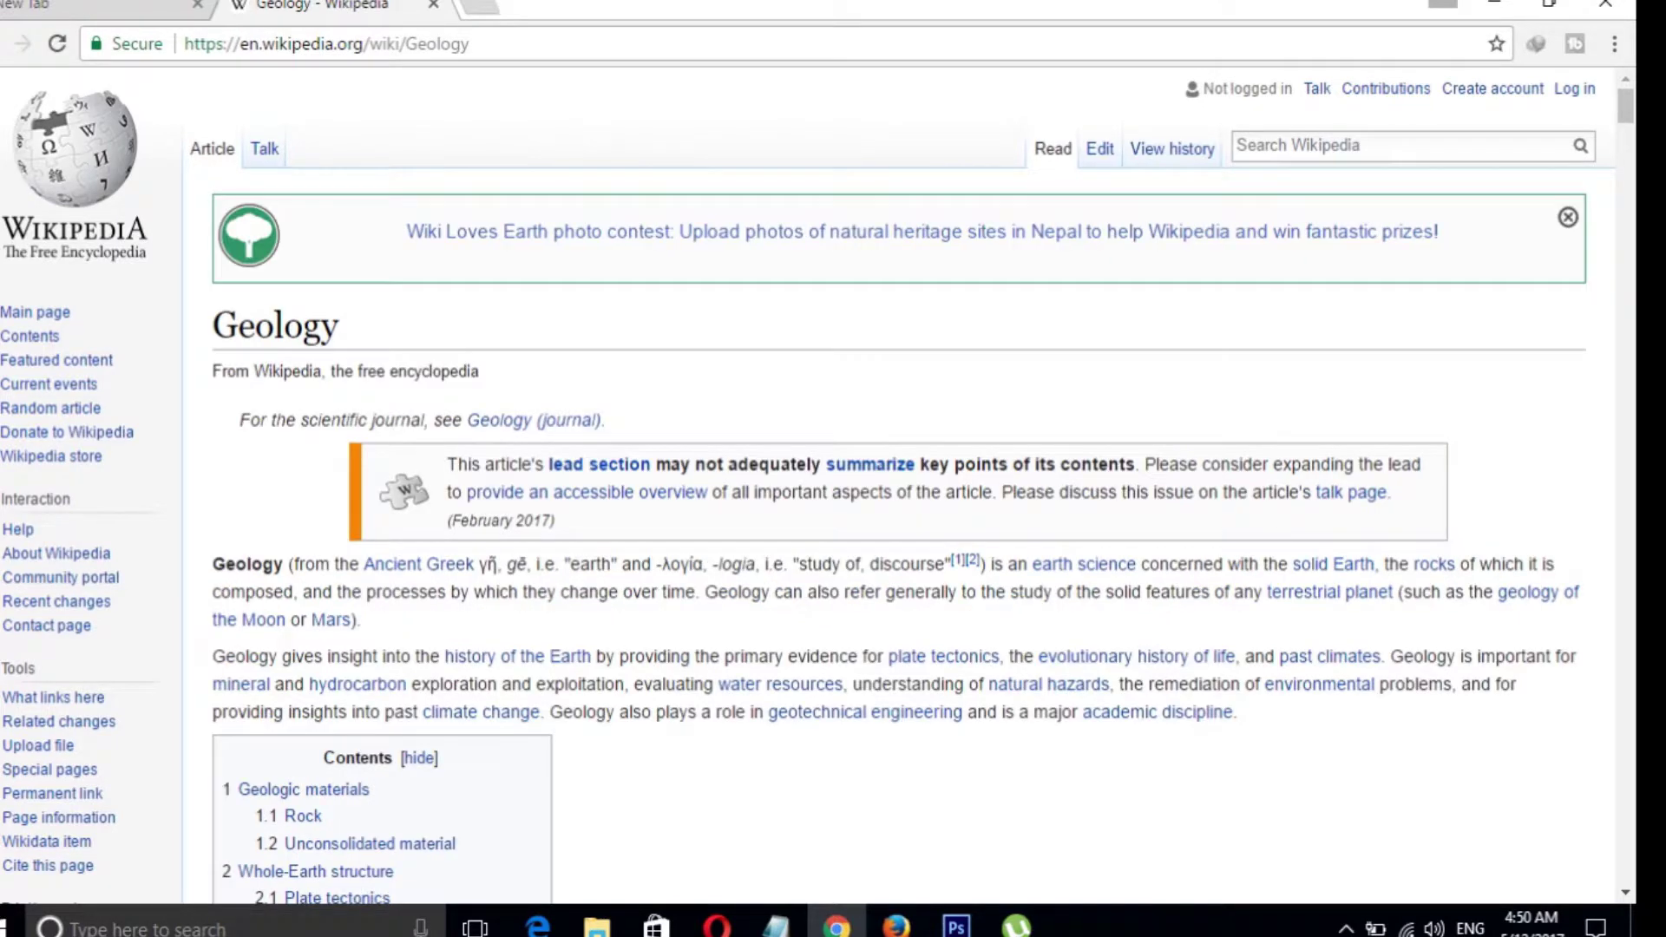
Save the Geology article to the Downloads folder as Geology - Wikipedia.html in the Webpage, Complete format.
{"action": "right_click", "coordinate": [772, 449]}
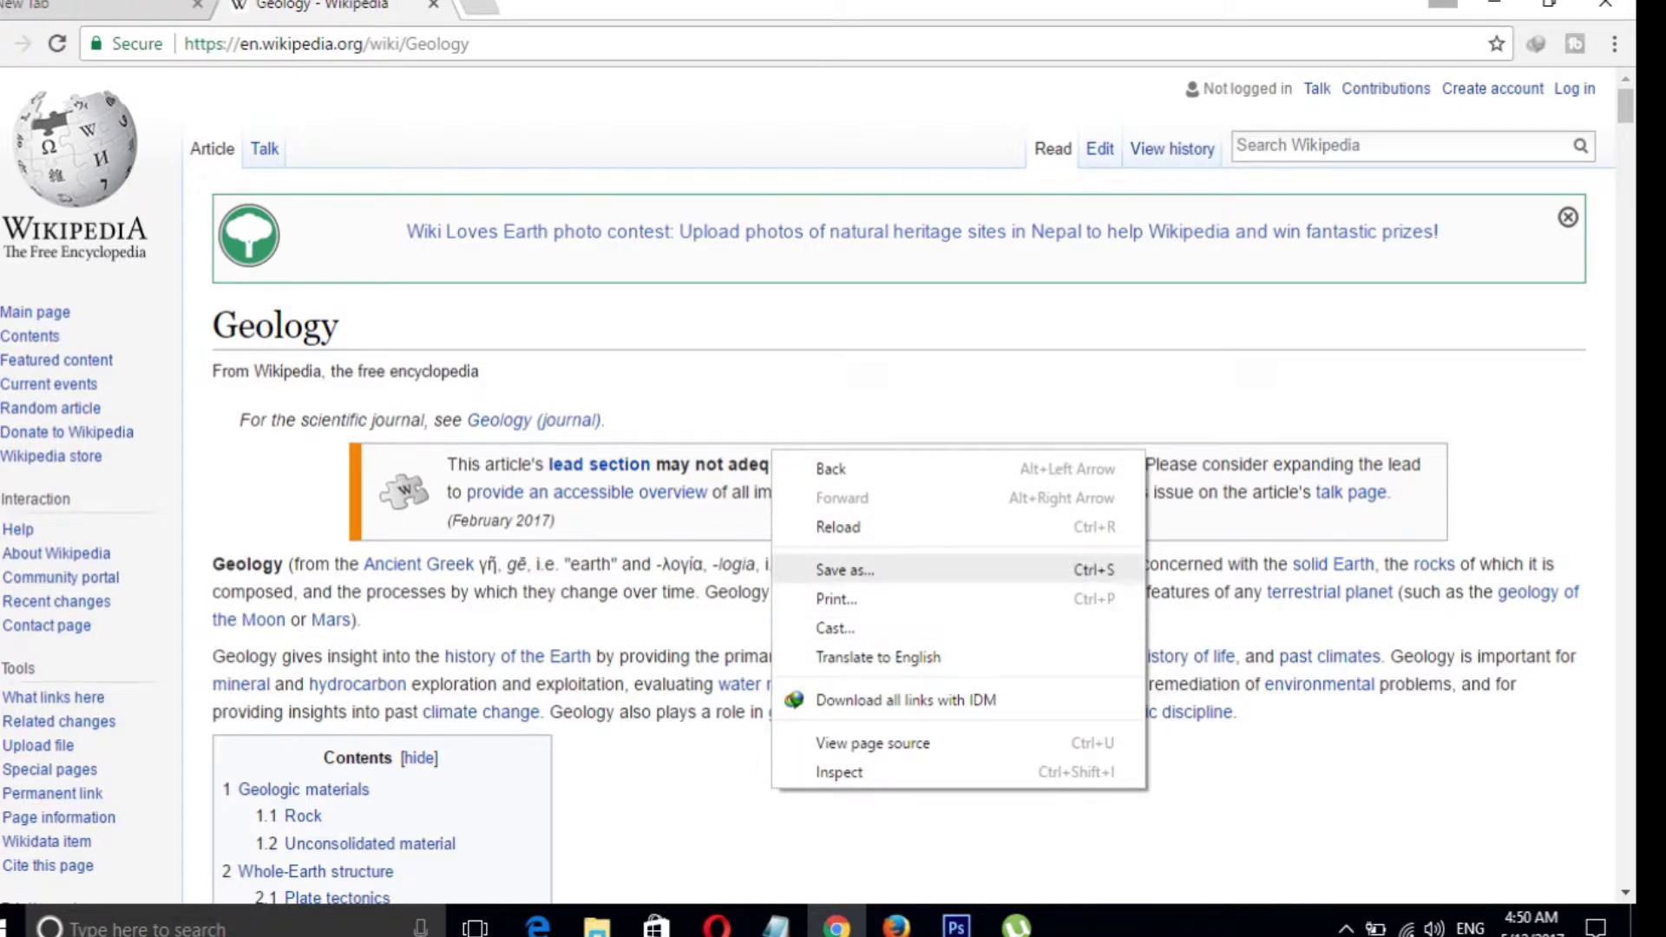
{"action": "left_click", "coordinate": [844, 569]}
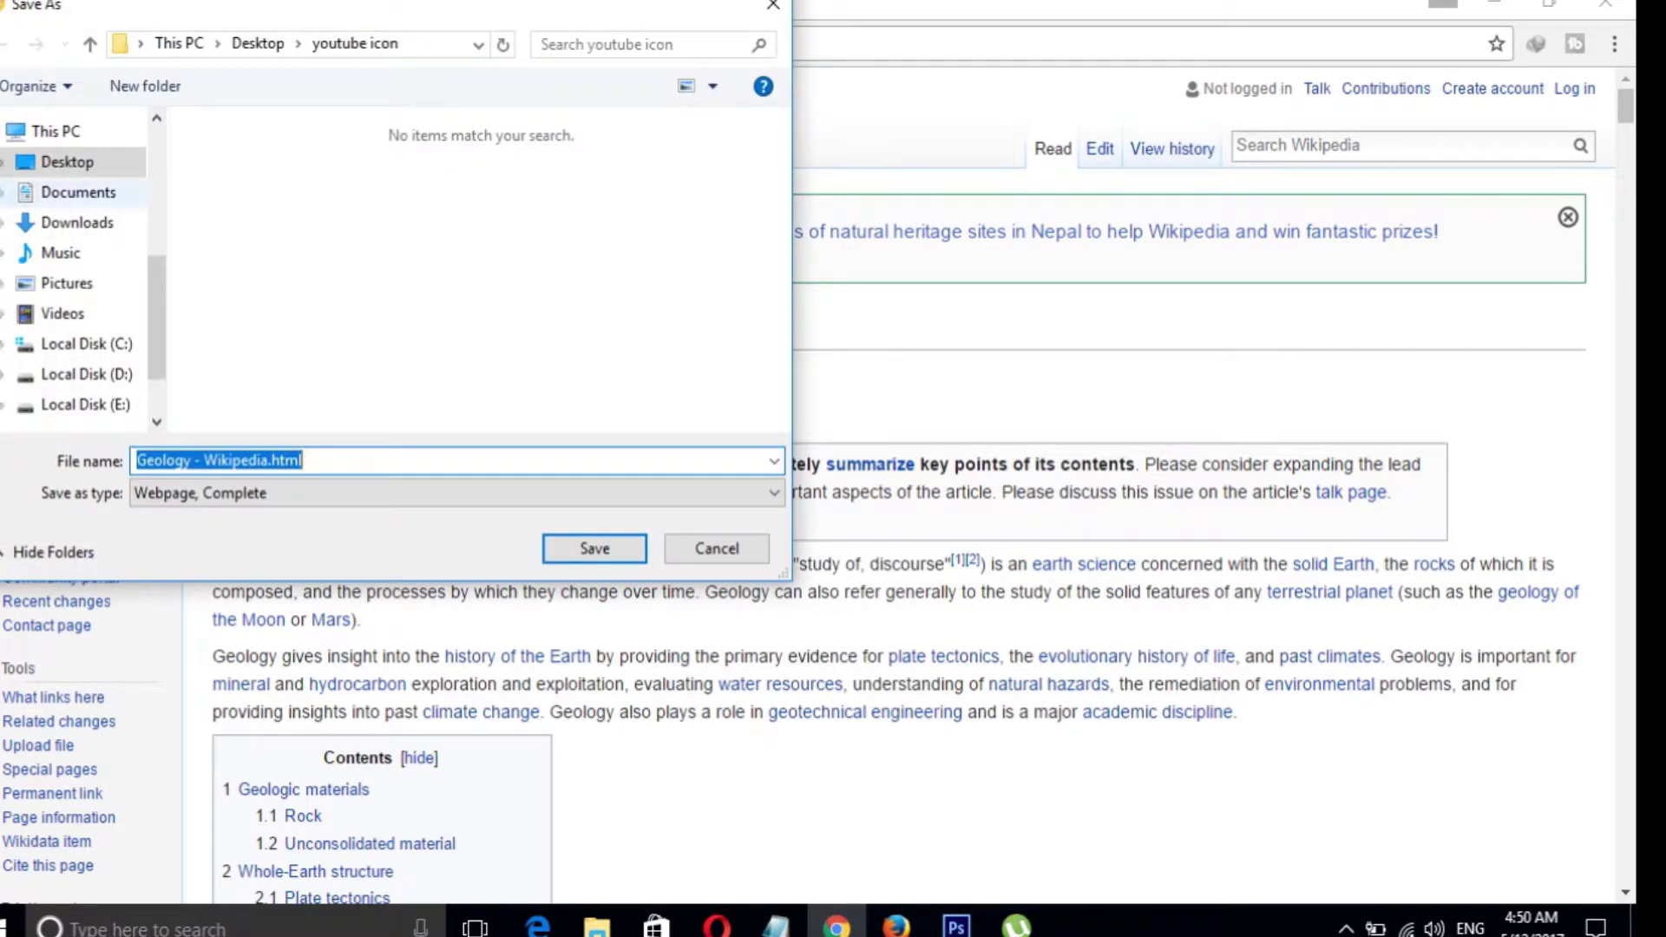
{"action": "left_click", "coordinate": [76, 222]}
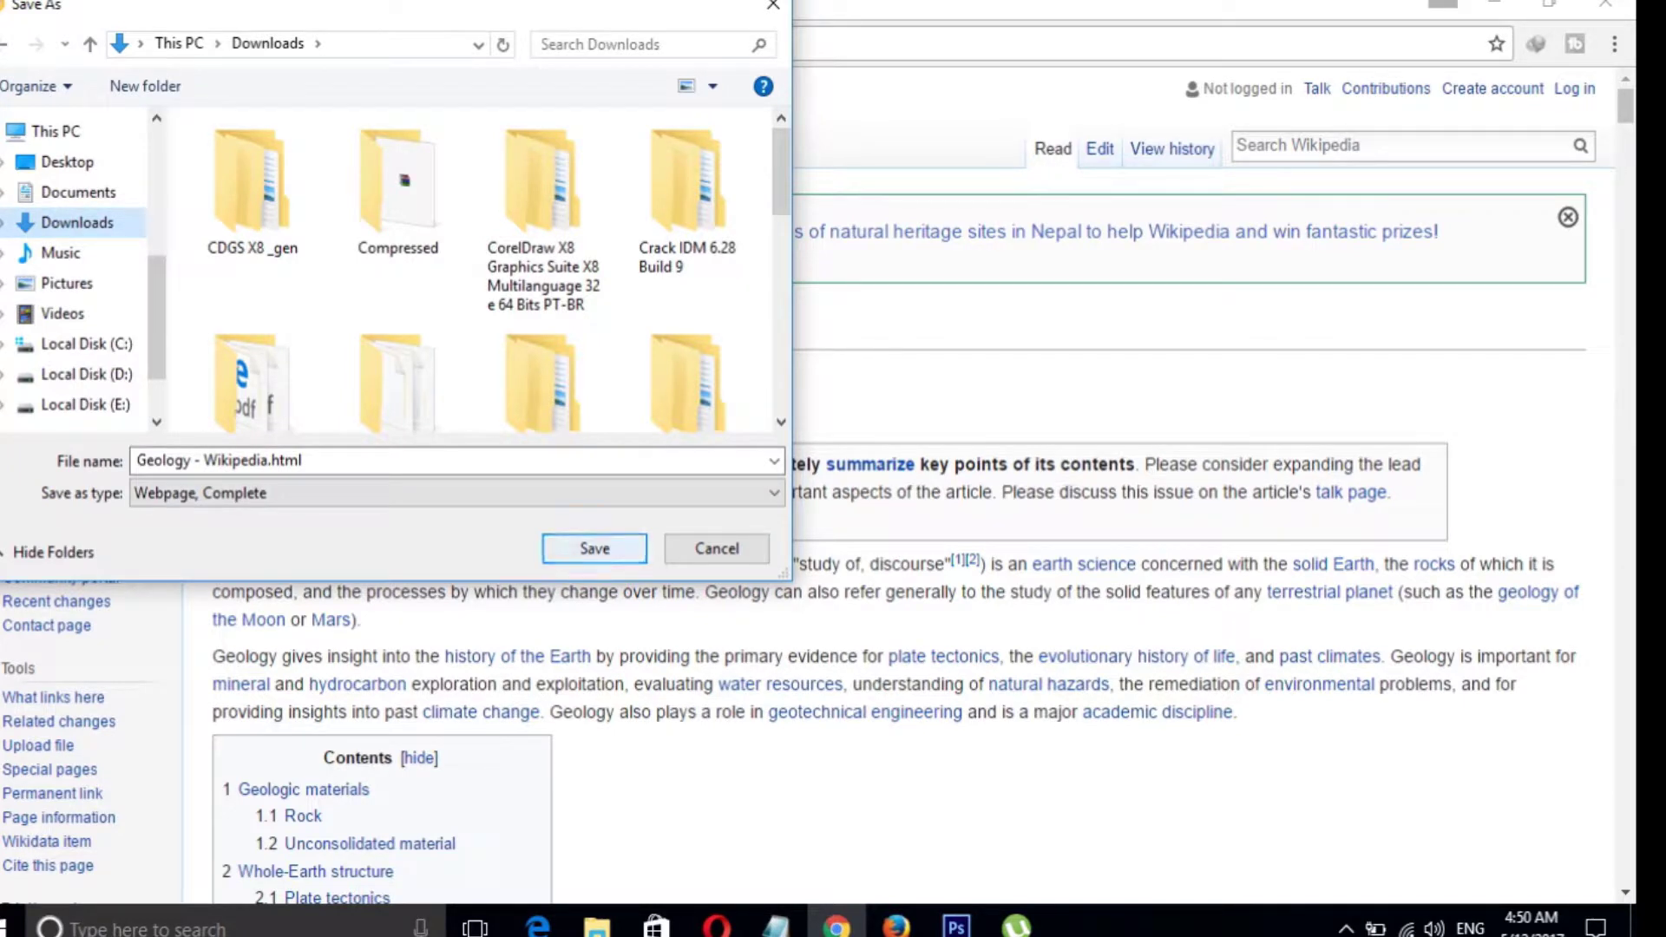
{"action": "key", "text": "Return"}
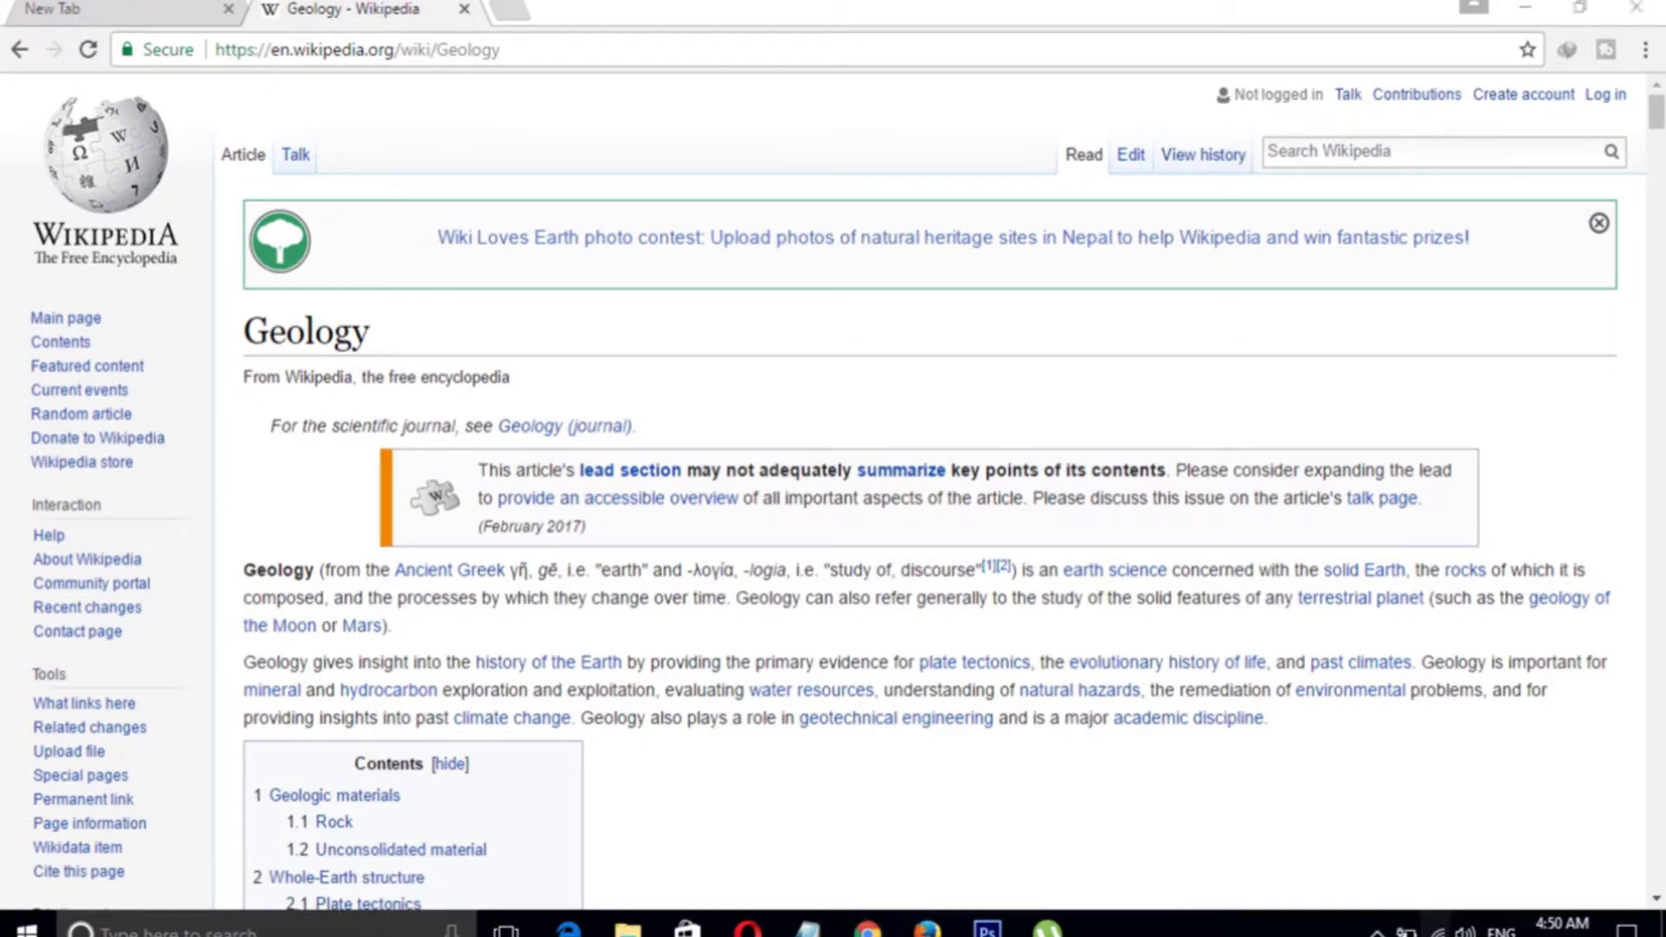
Cut the internet connection by turning airplane mode on.
{"action": "left_click", "coordinate": [1437, 930]}
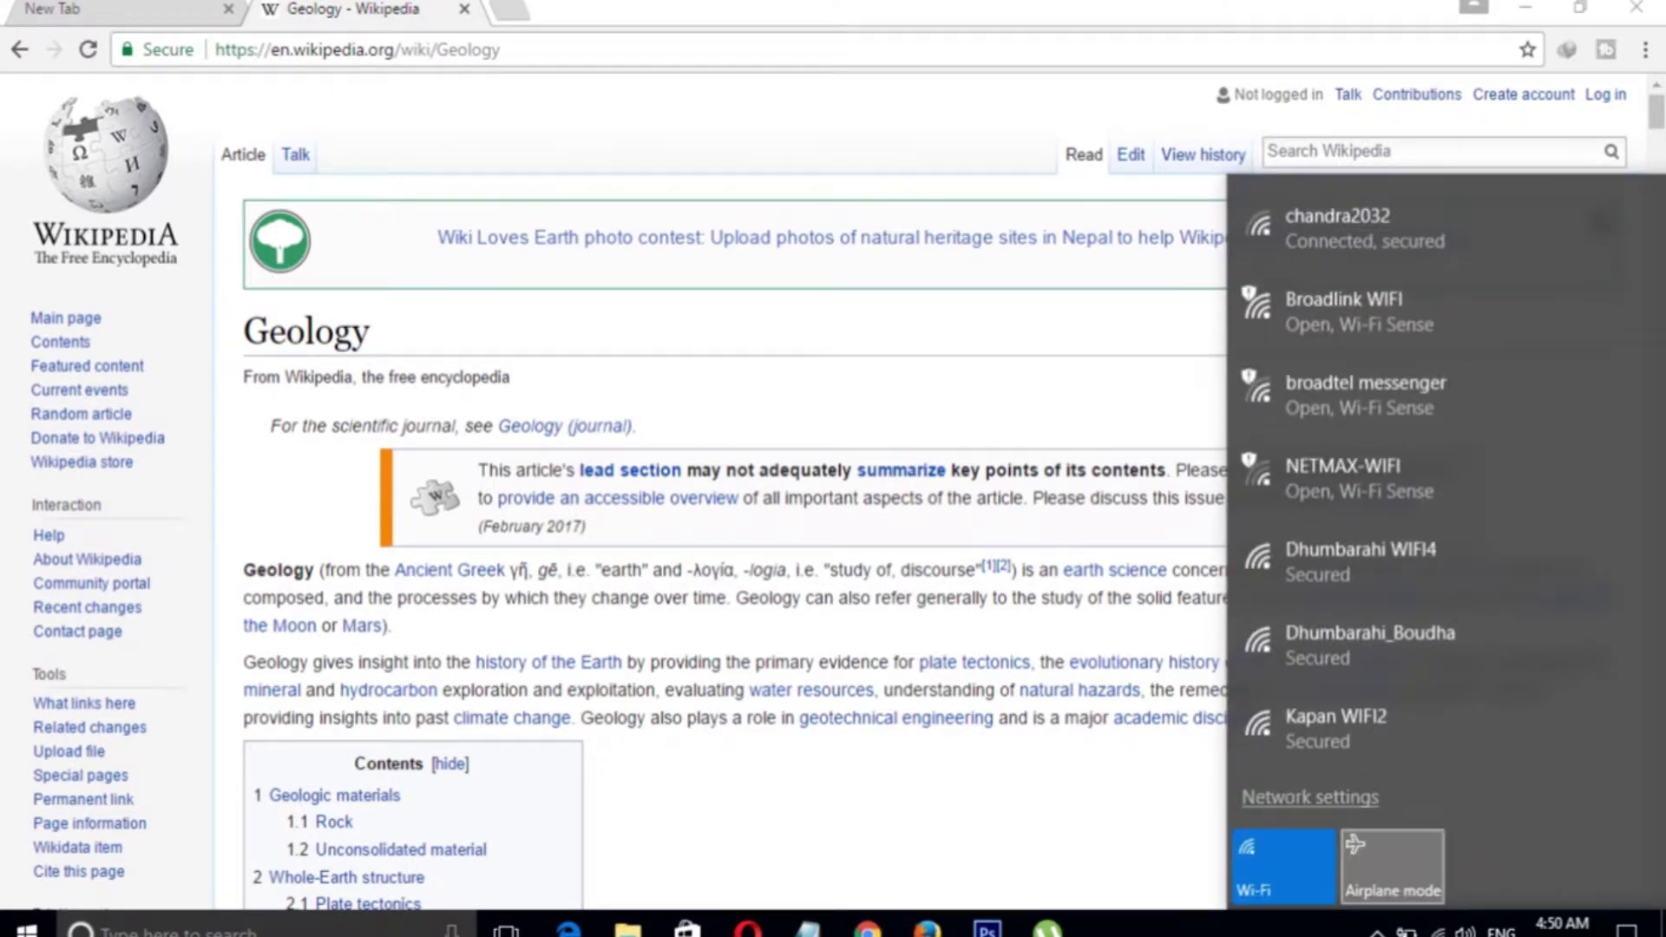
{"action": "left_click", "coordinate": [1392, 865]}
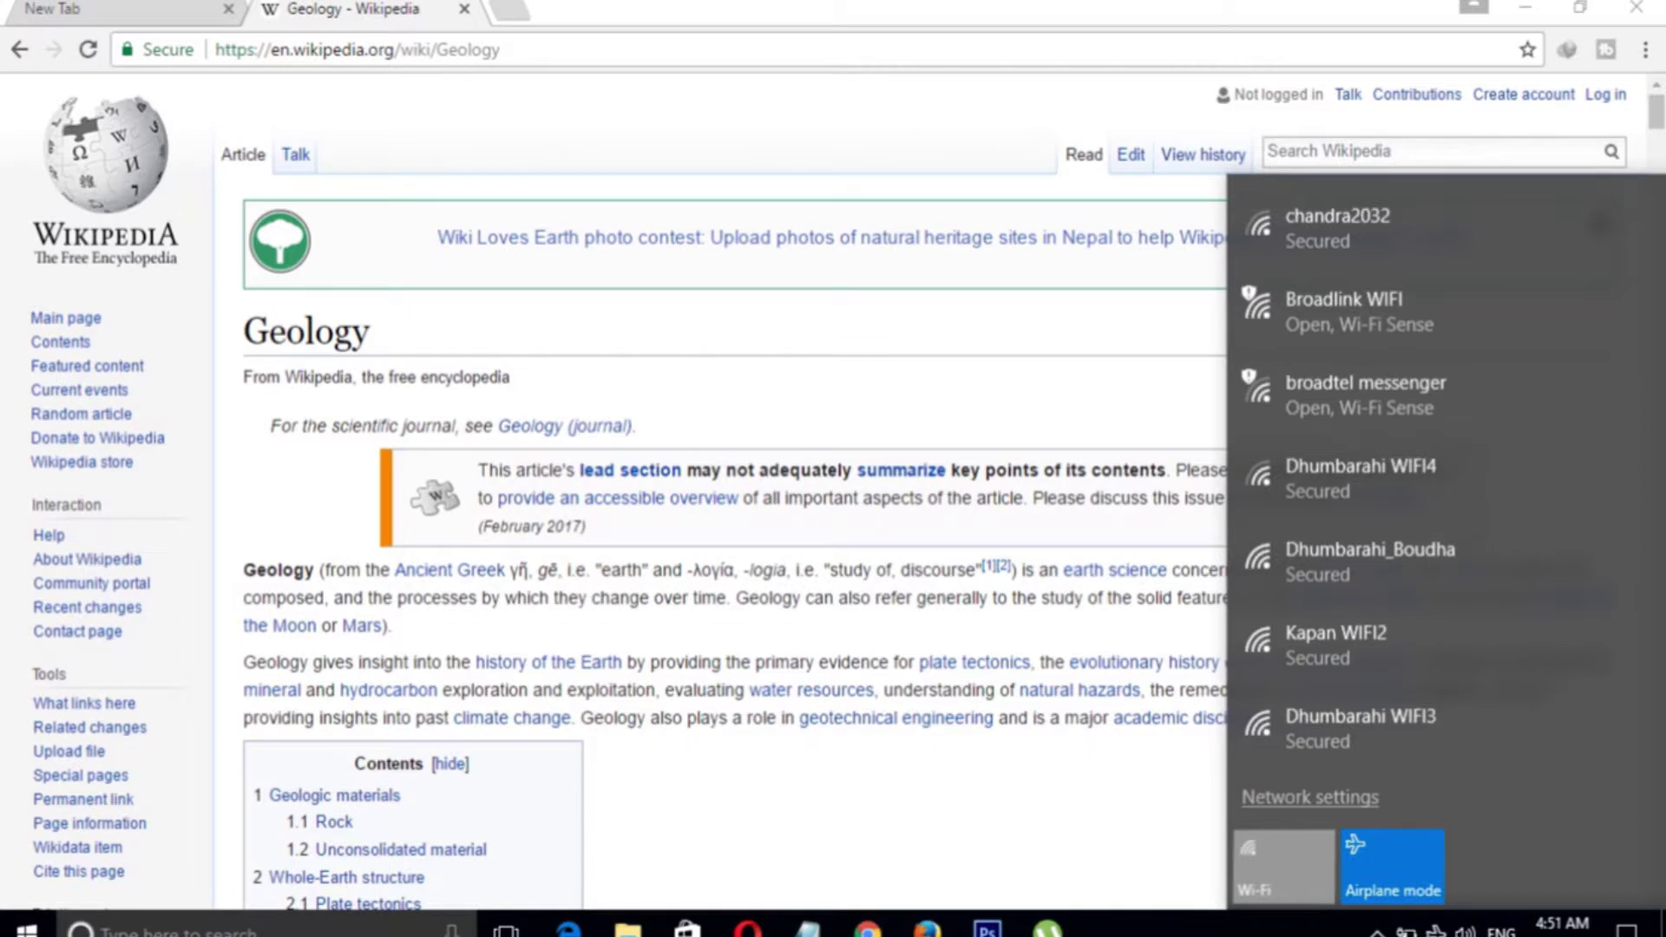
{"action": "key", "text": "Escape"}
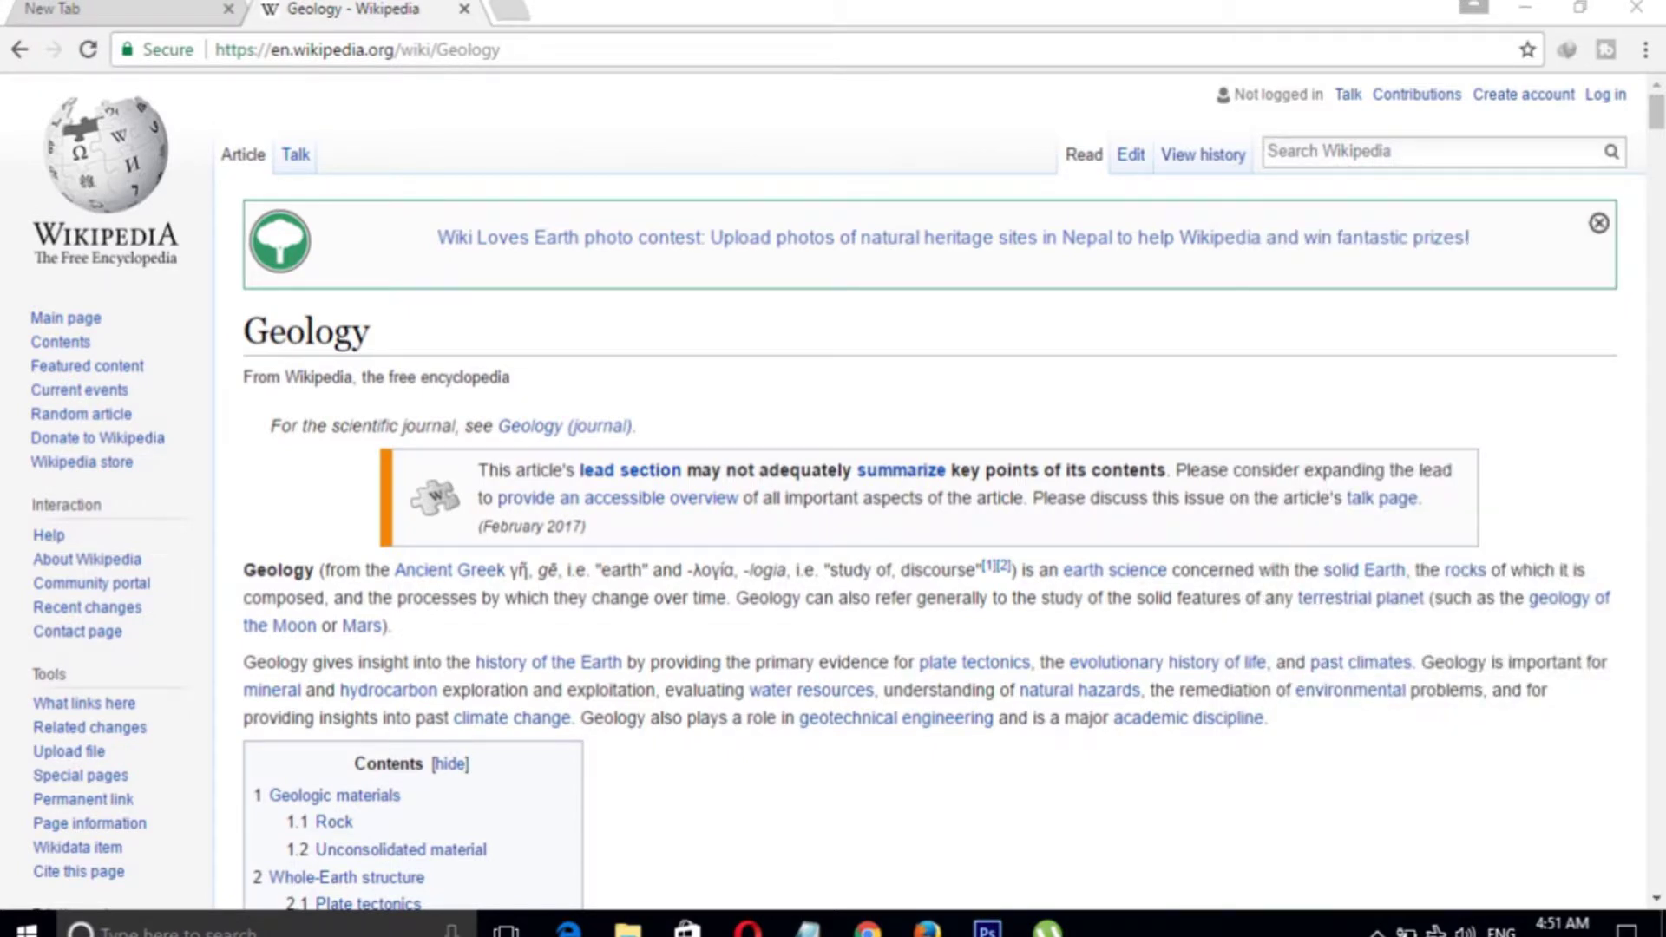
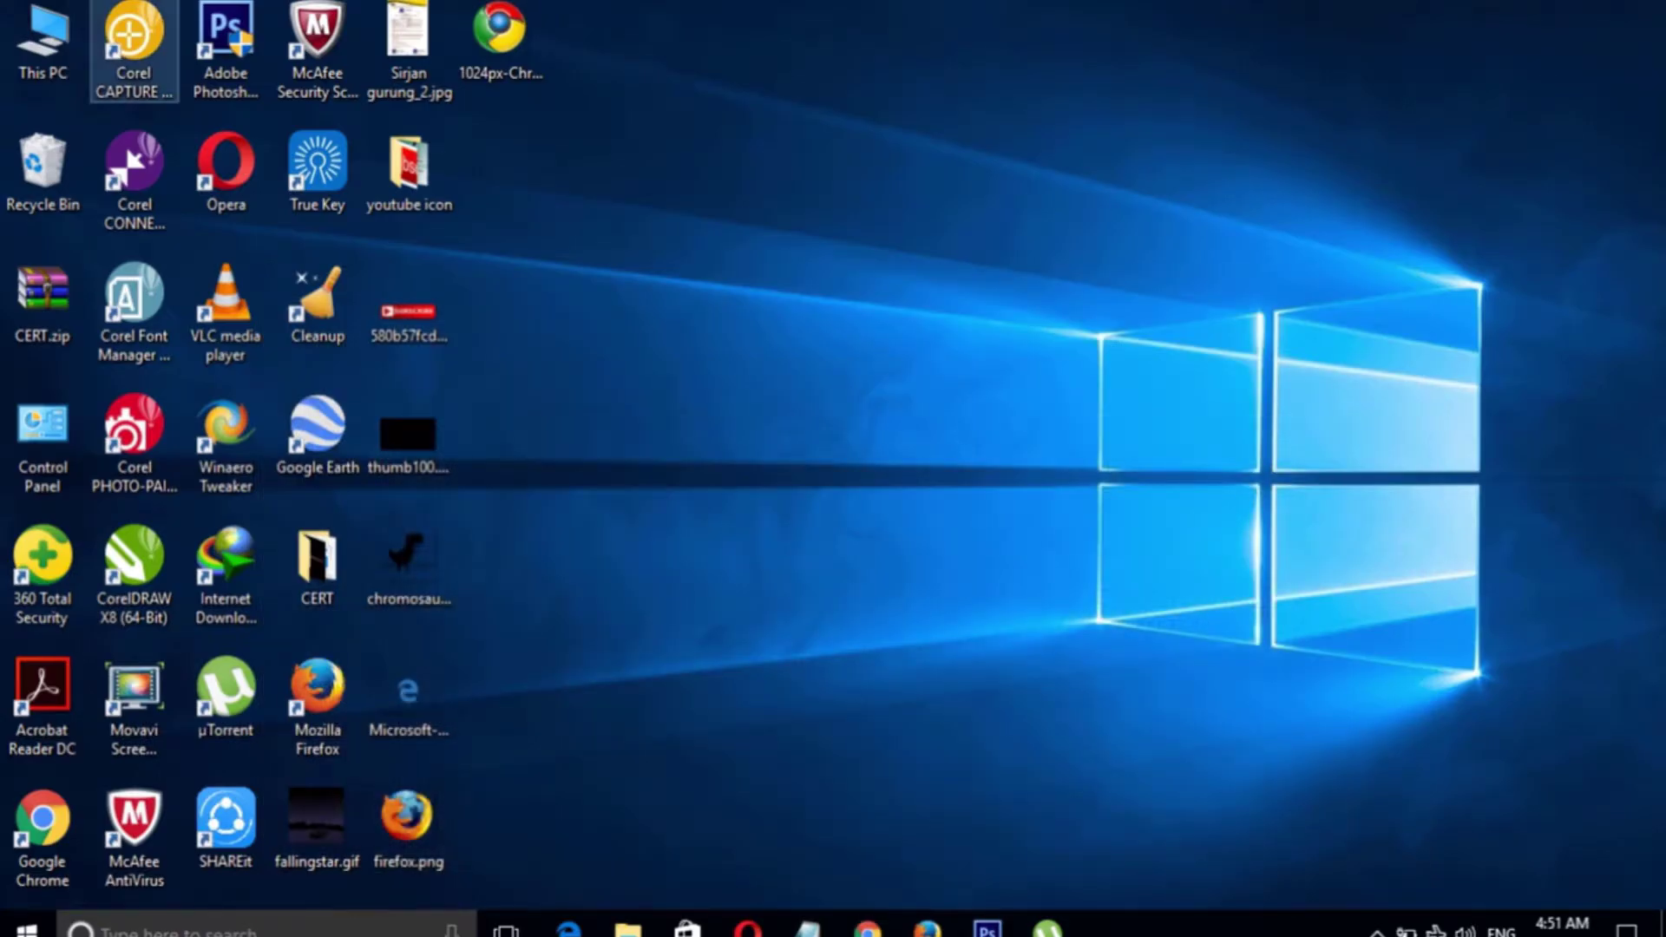
Open Geology - Wikipedia.html from the Downloads folder with Google Chrome.
{"action": "double_click", "coordinate": [44, 40]}
{"action": "double_click", "coordinate": [862, 286]}
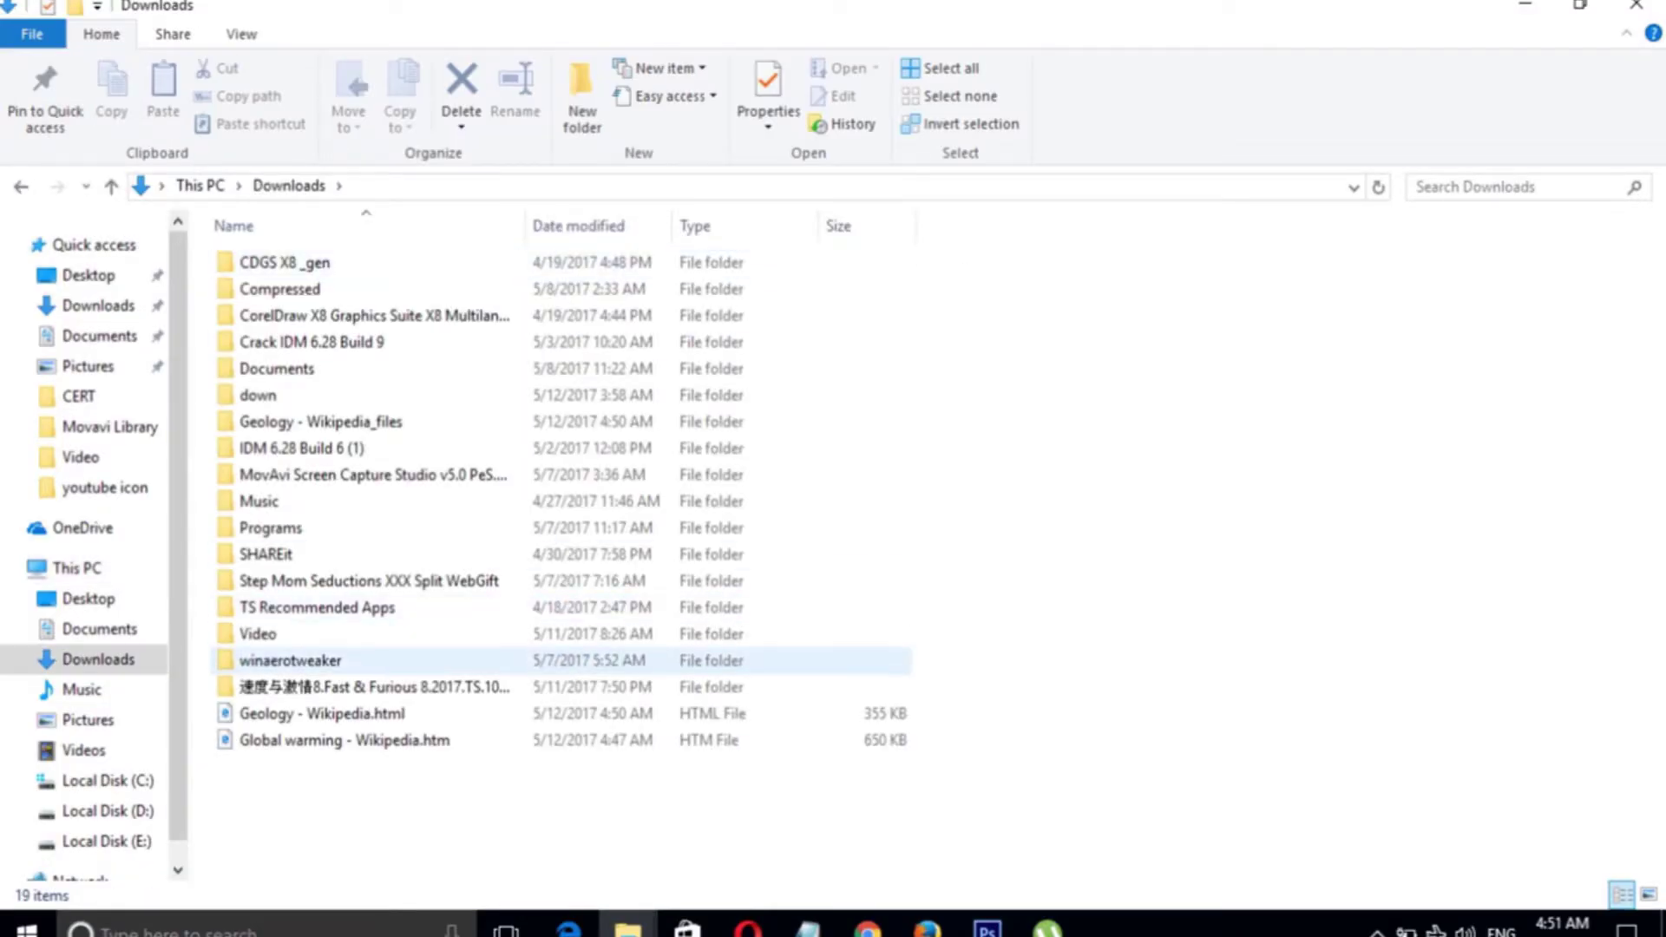
{"action": "left_click", "coordinate": [390, 713]}
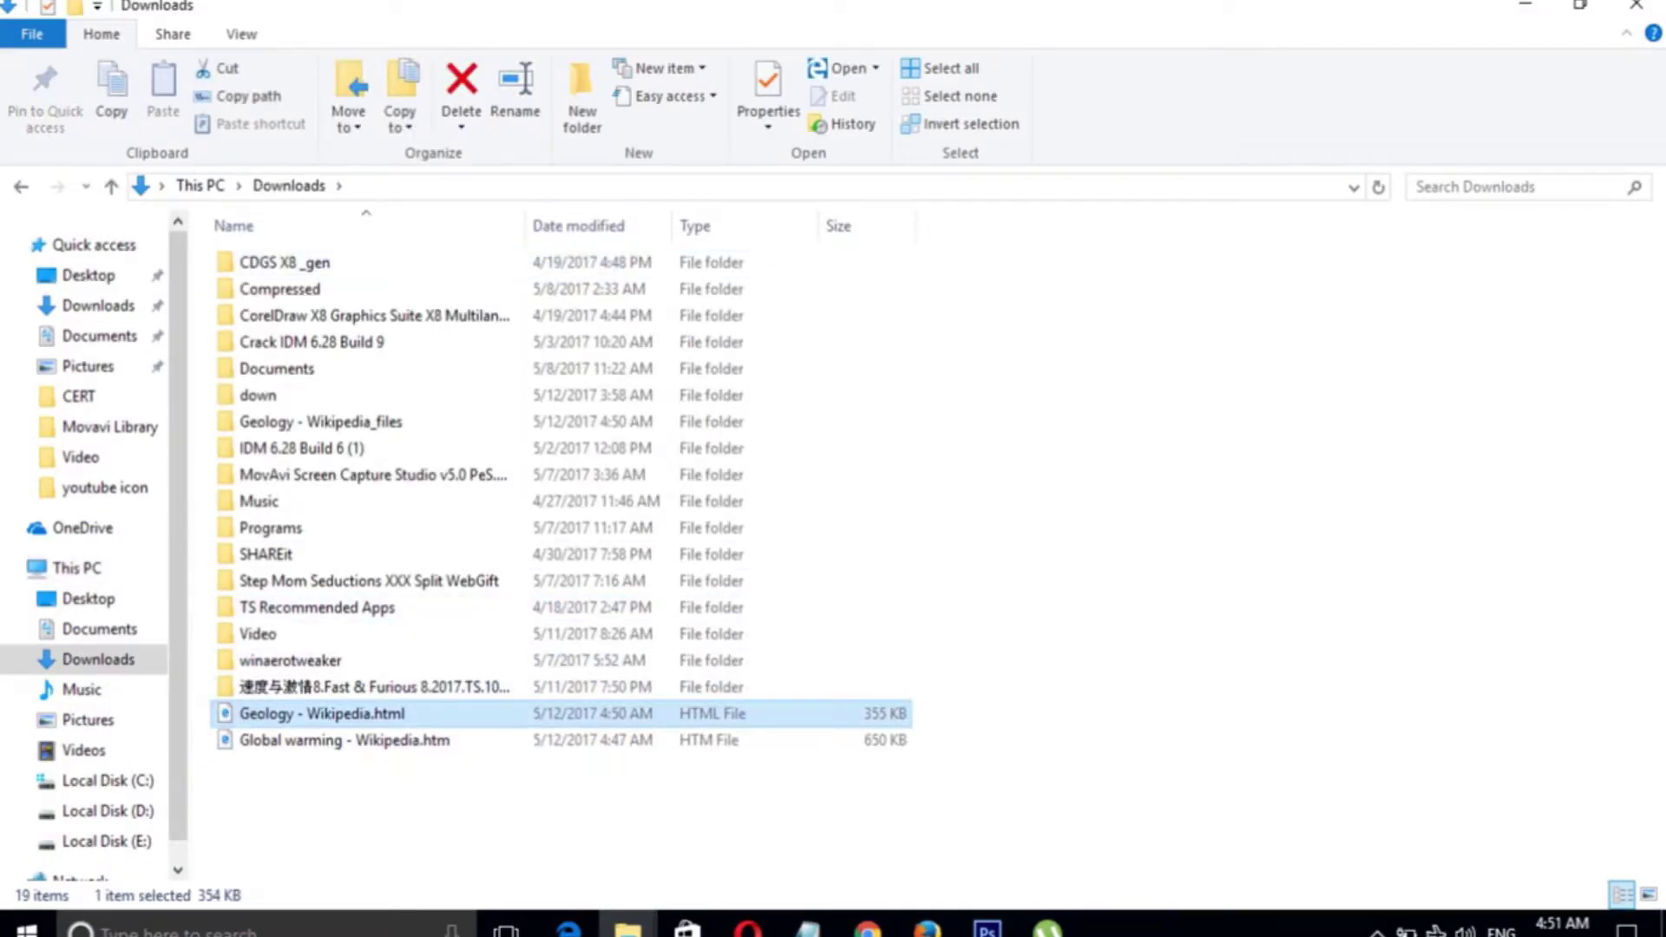
{"action": "right_click", "coordinate": [397, 714]}
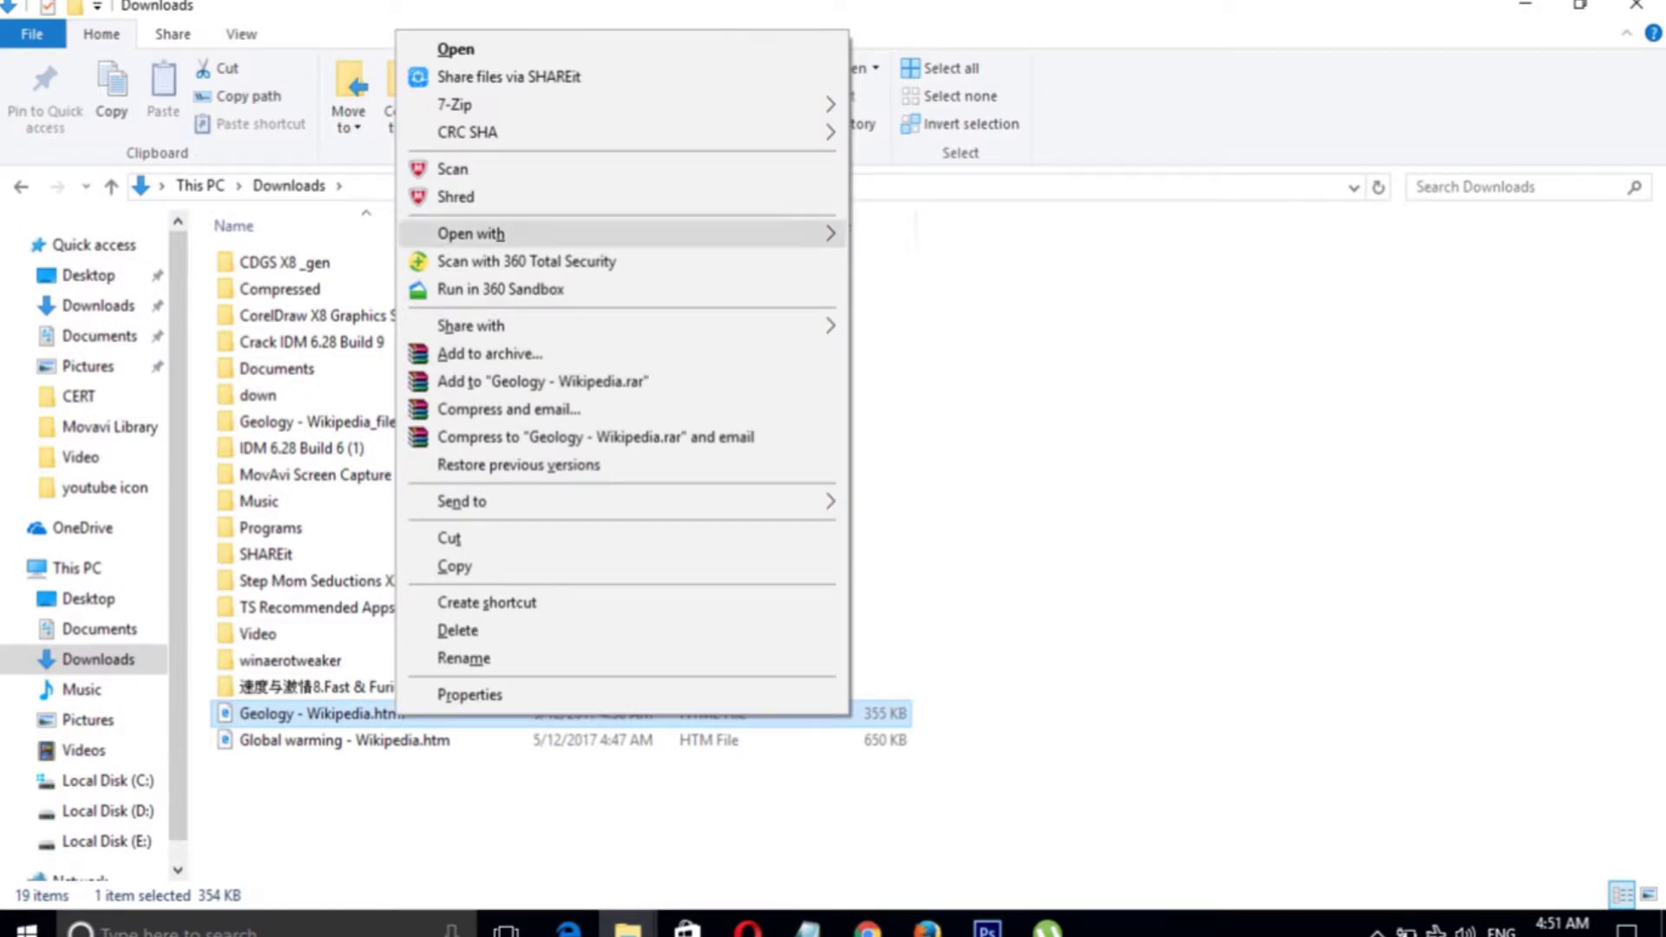
{"action": "mouse_move", "coordinate": [486, 234]}
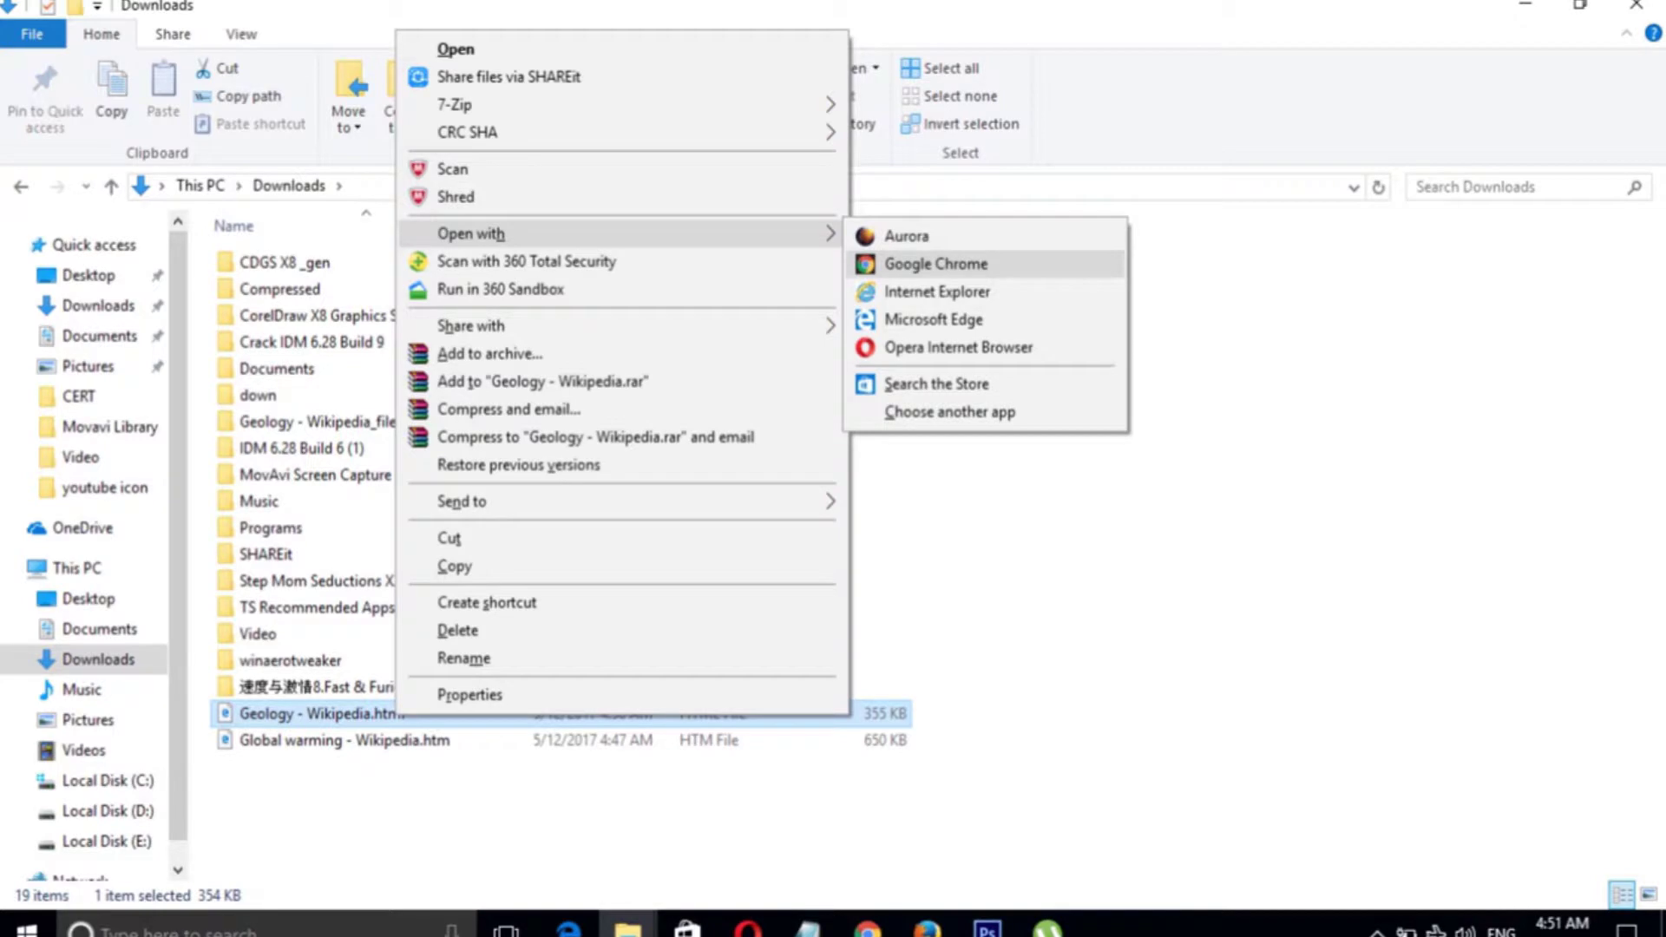
{"action": "left_click", "coordinate": [935, 264]}
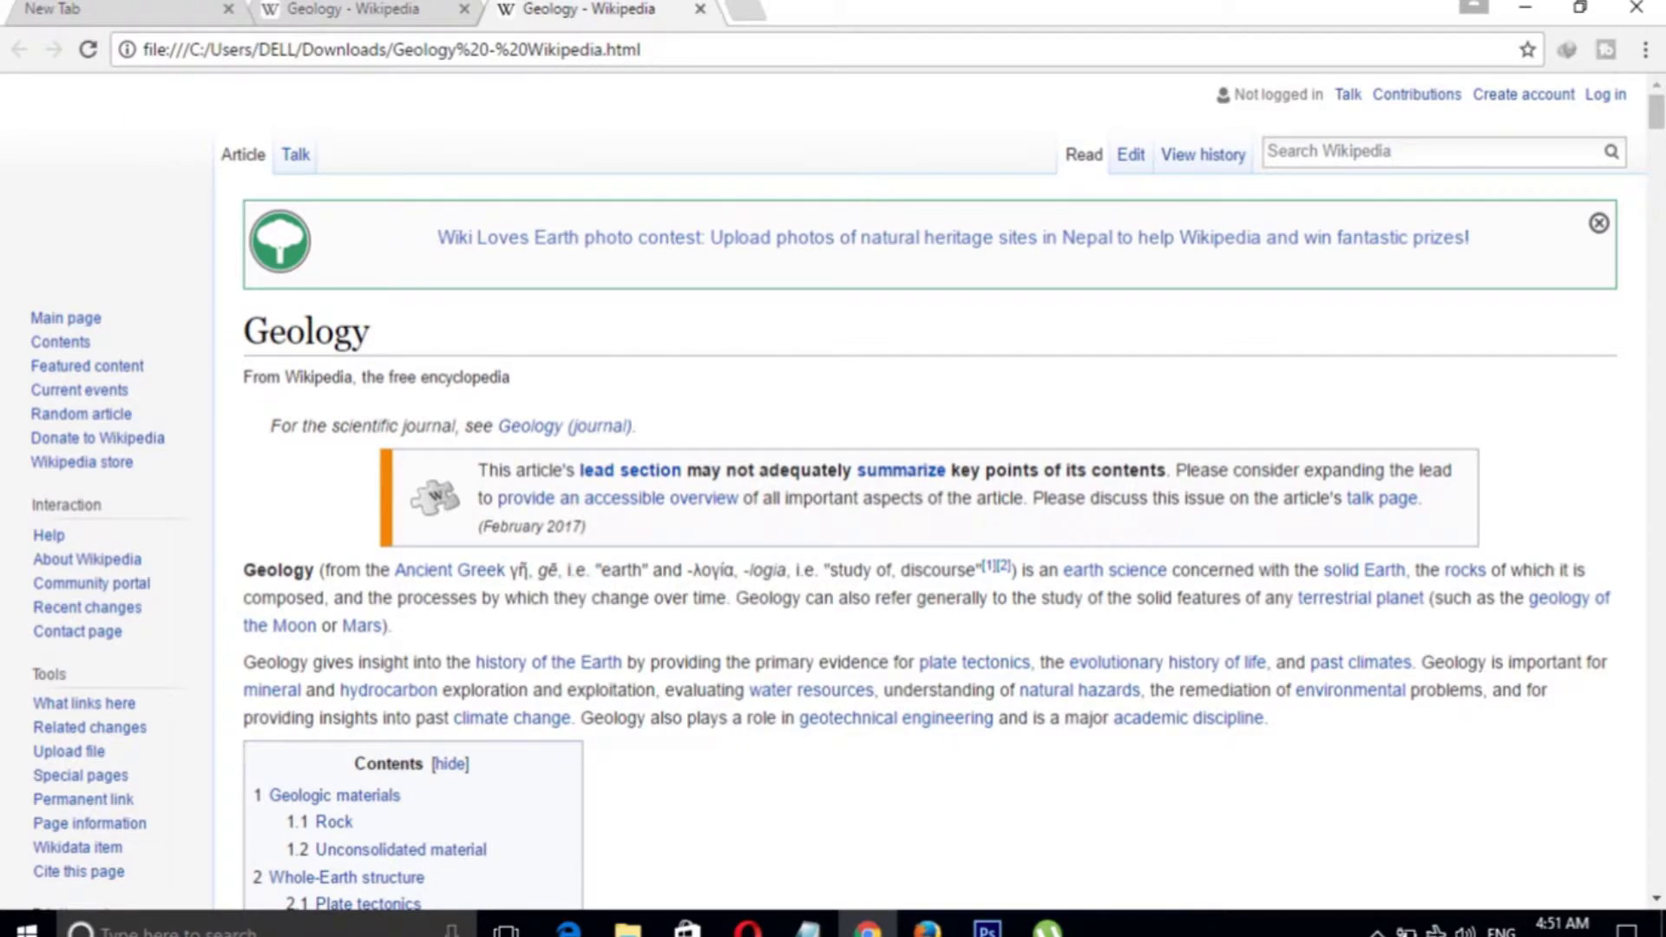
Look through the offline Geology page, and minimize the browser and the Downloads folder window.
{"action": "left_click_drag", "start_coordinate": [1655, 111], "coordinate": [1655, 263]}
{"action": "scroll", "coordinate": [928, 486], "scroll_direction": "up", "scroll_amount": 15}
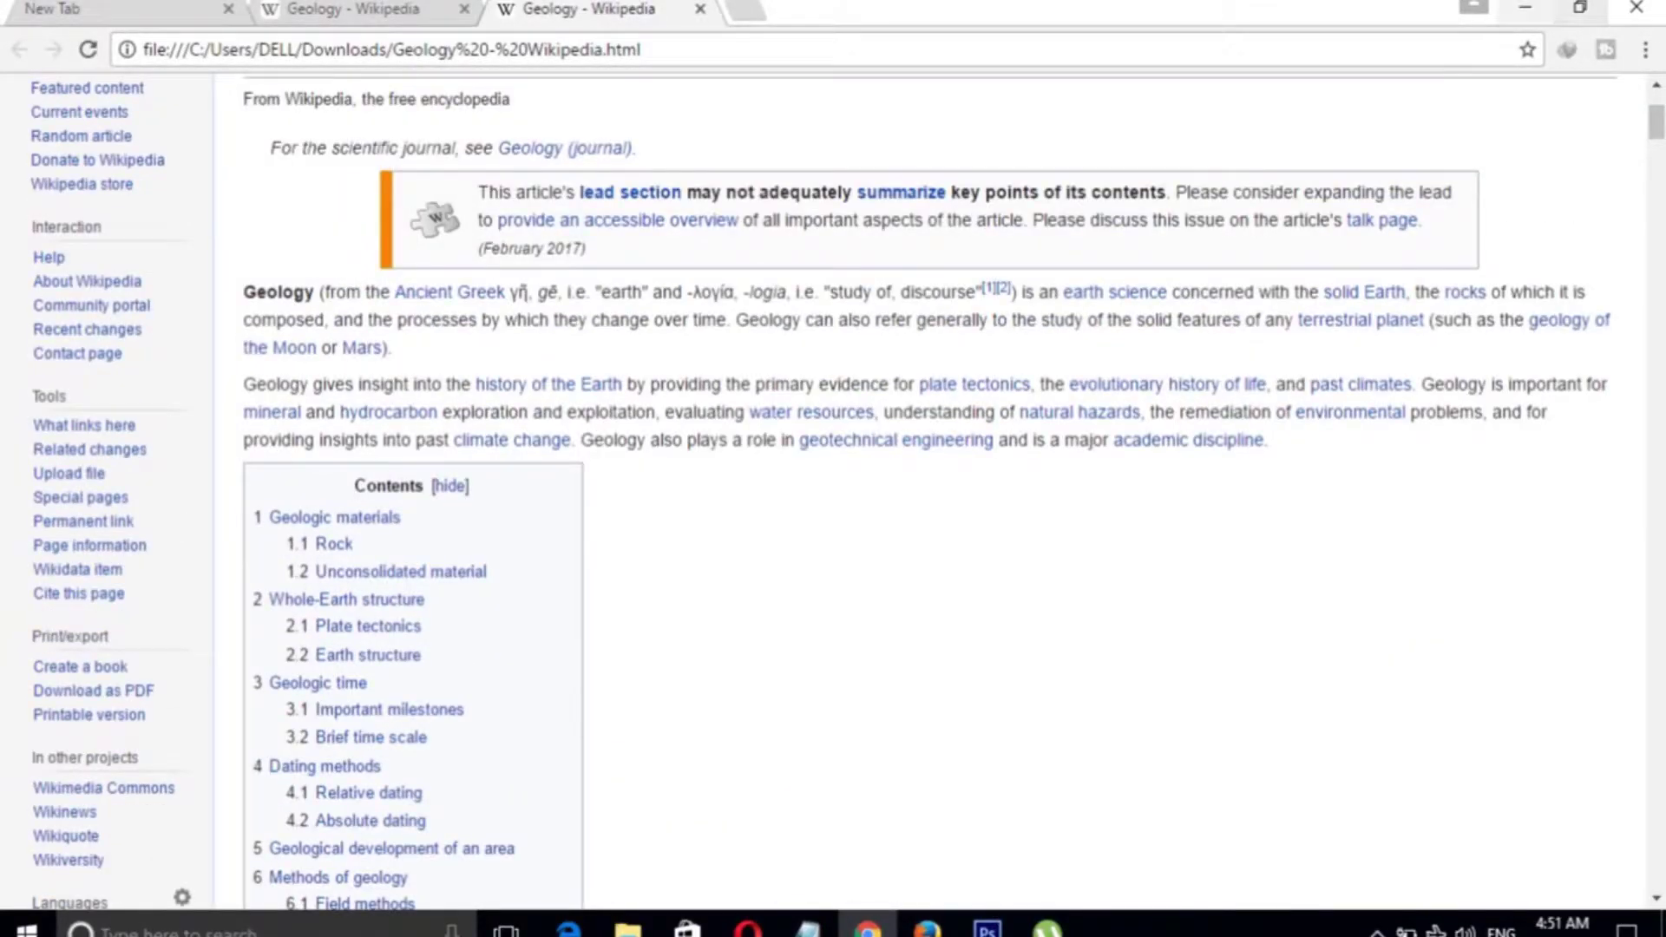
{"action": "left_click", "coordinate": [1525, 7]}
{"action": "left_click", "coordinate": [1524, 7]}
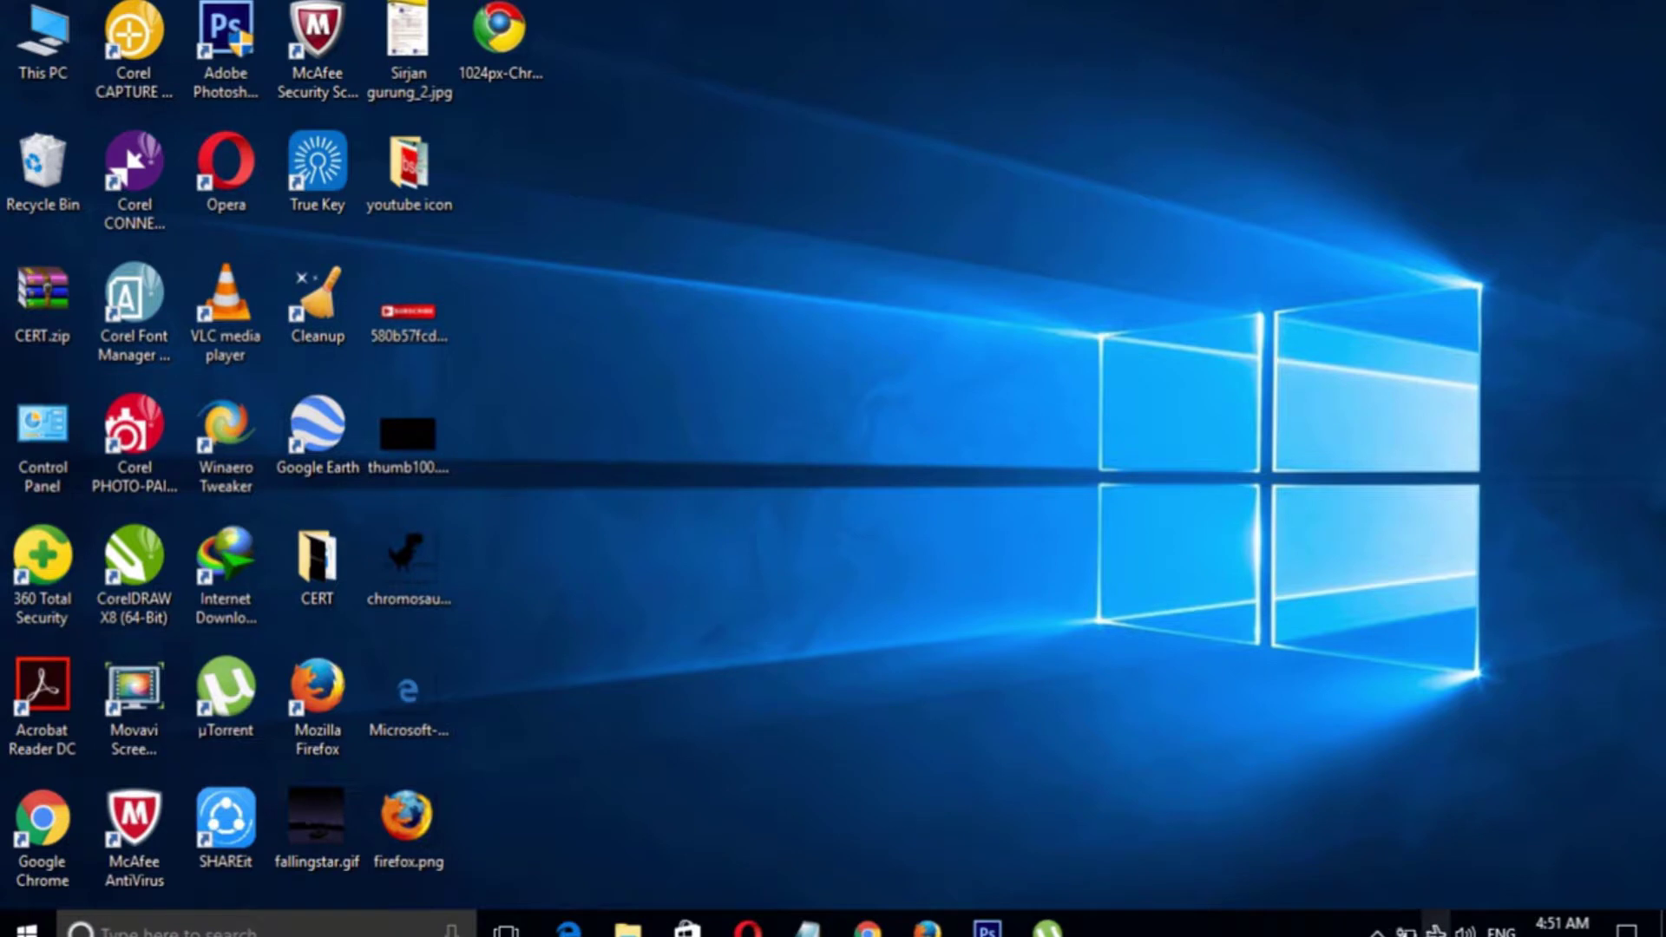
Turn Wi-Fi back on and airplane mode off.
{"action": "left_click", "coordinate": [1436, 930]}
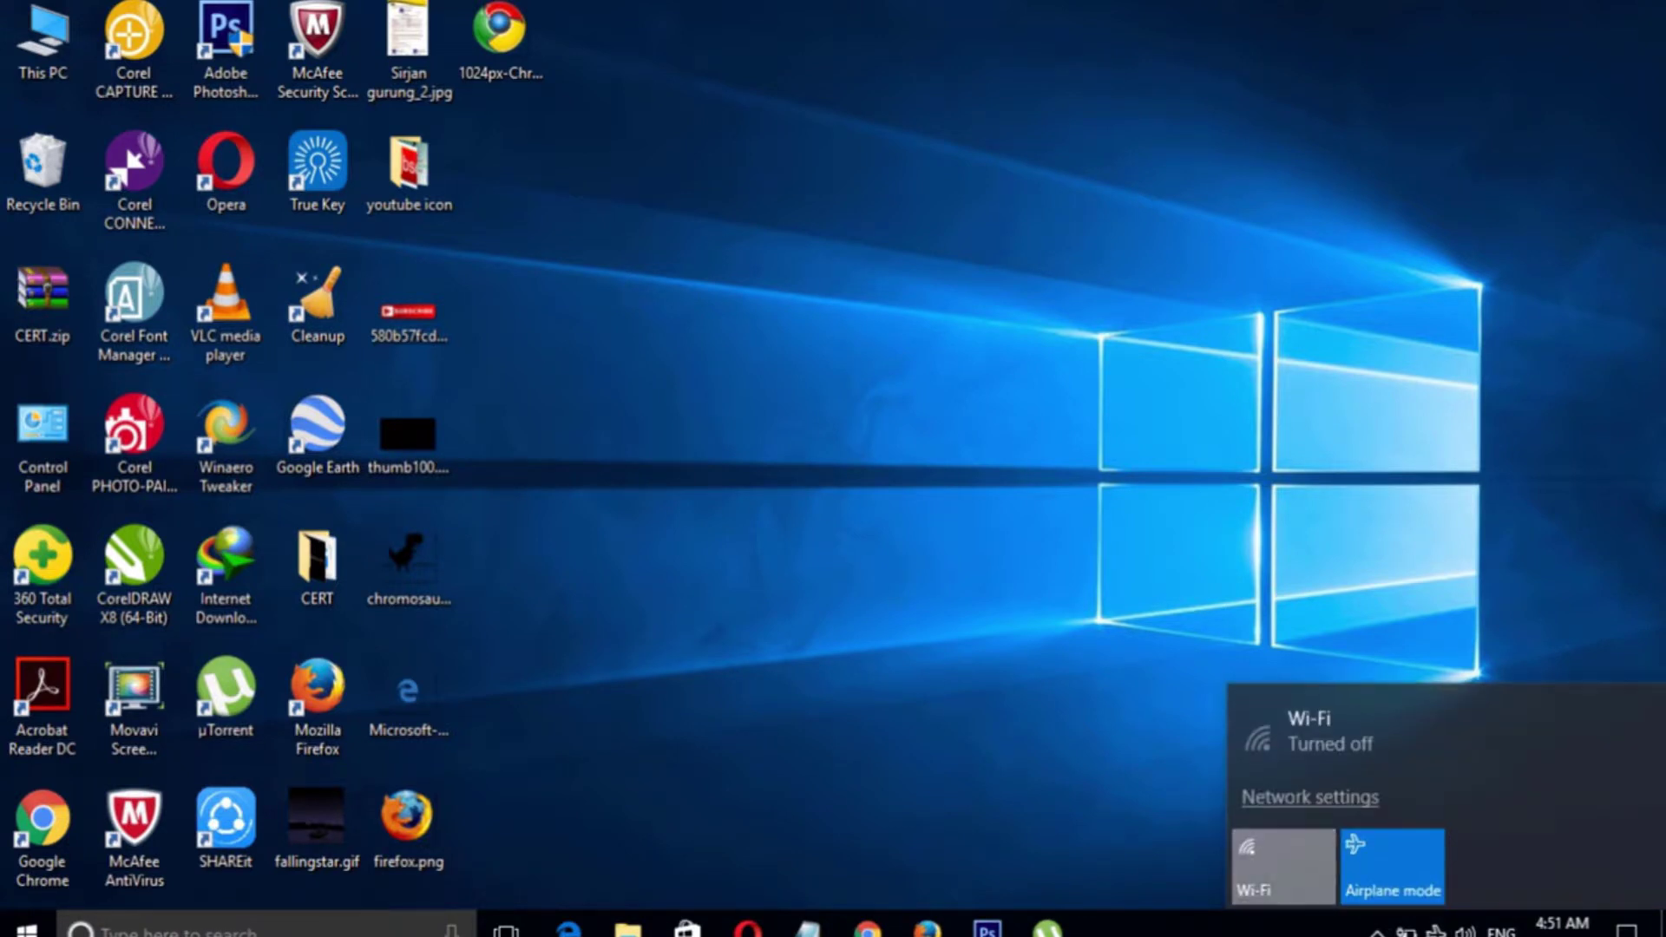
{"action": "left_click", "coordinate": [1283, 866]}
{"action": "left_click", "coordinate": [1392, 866]}
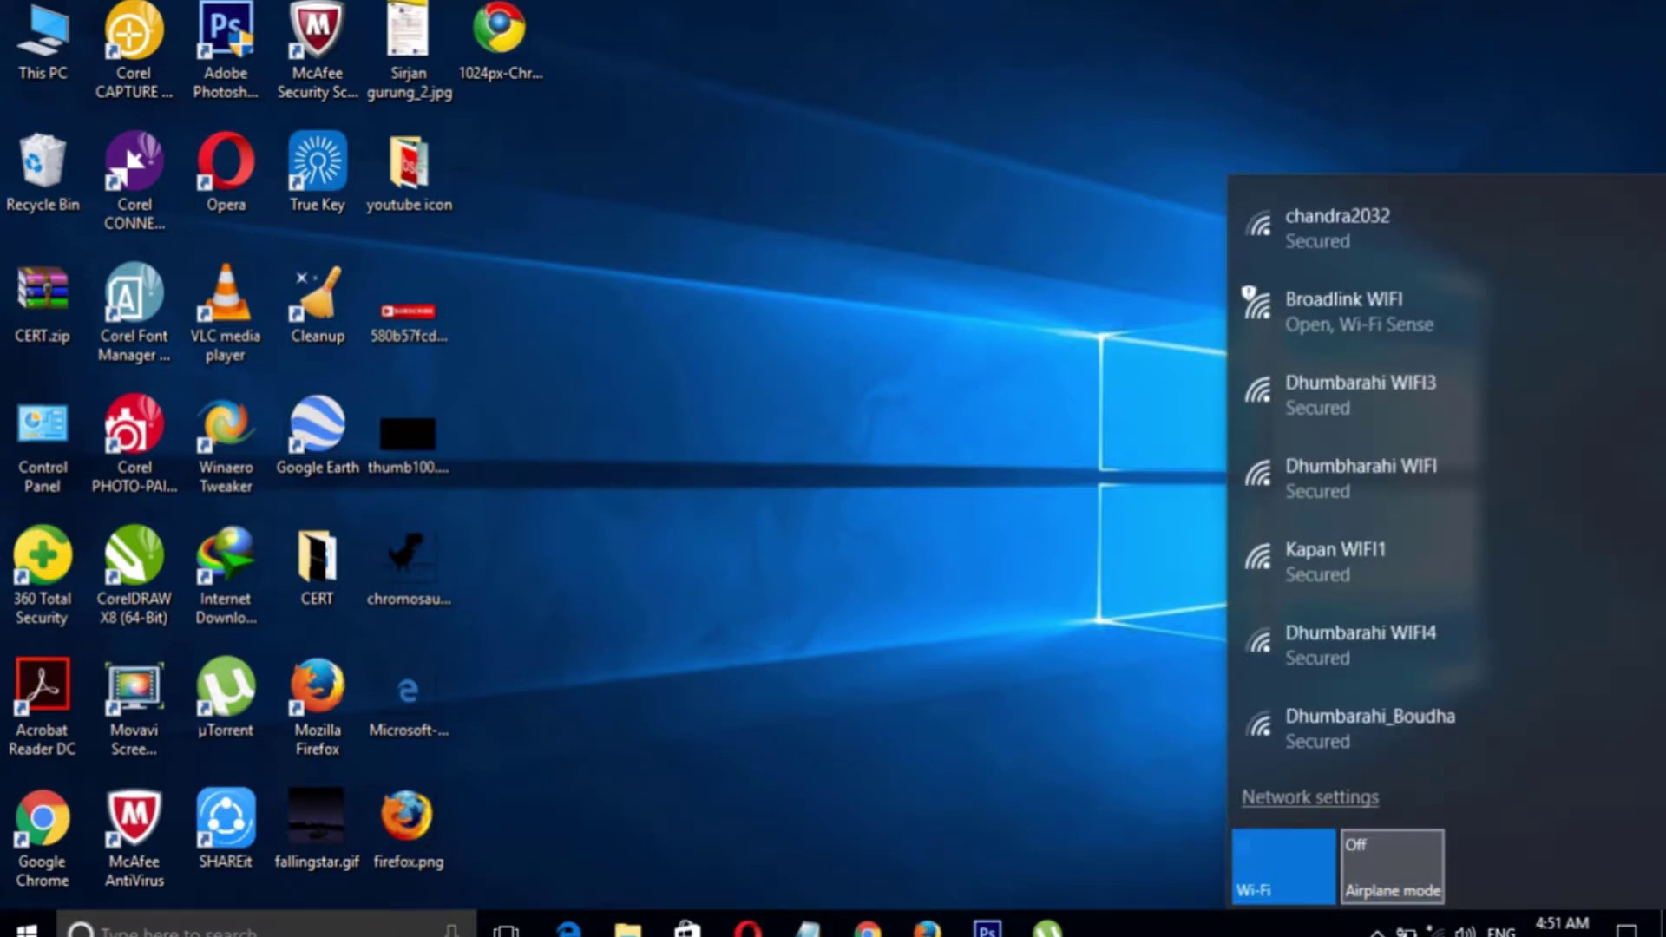
{"action": "key", "text": "Escape"}
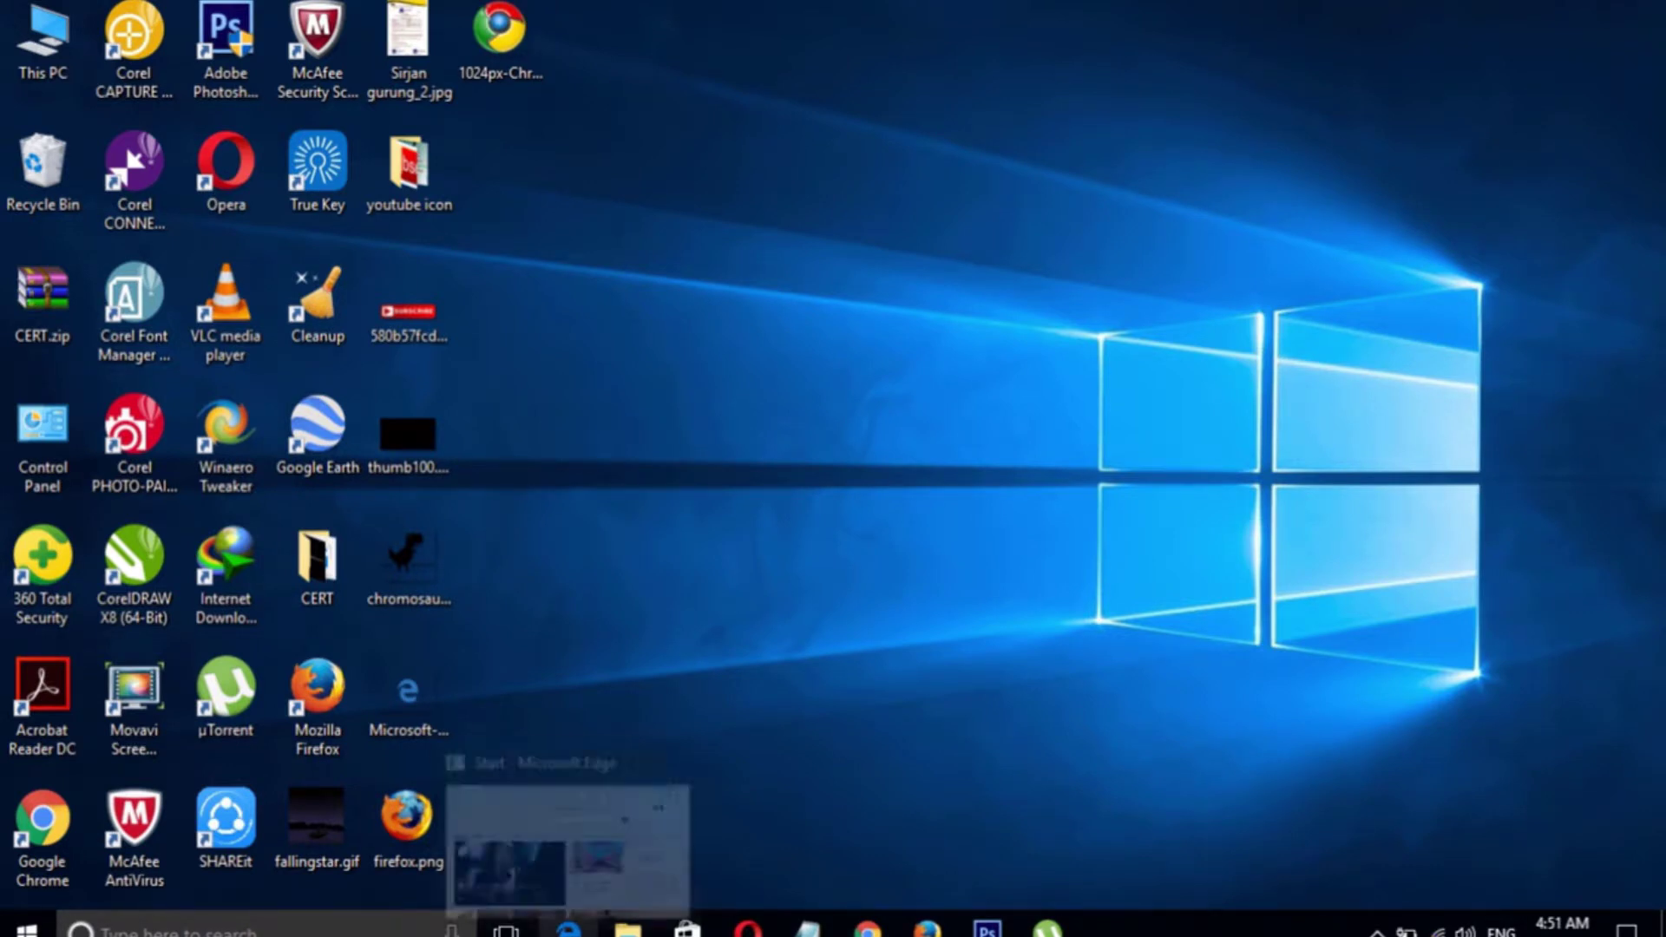
Switch to Microsoft Edge, search Bing for "ozone" and open the Ozone Wikipedia article.
{"action": "left_click", "coordinate": [568, 927]}
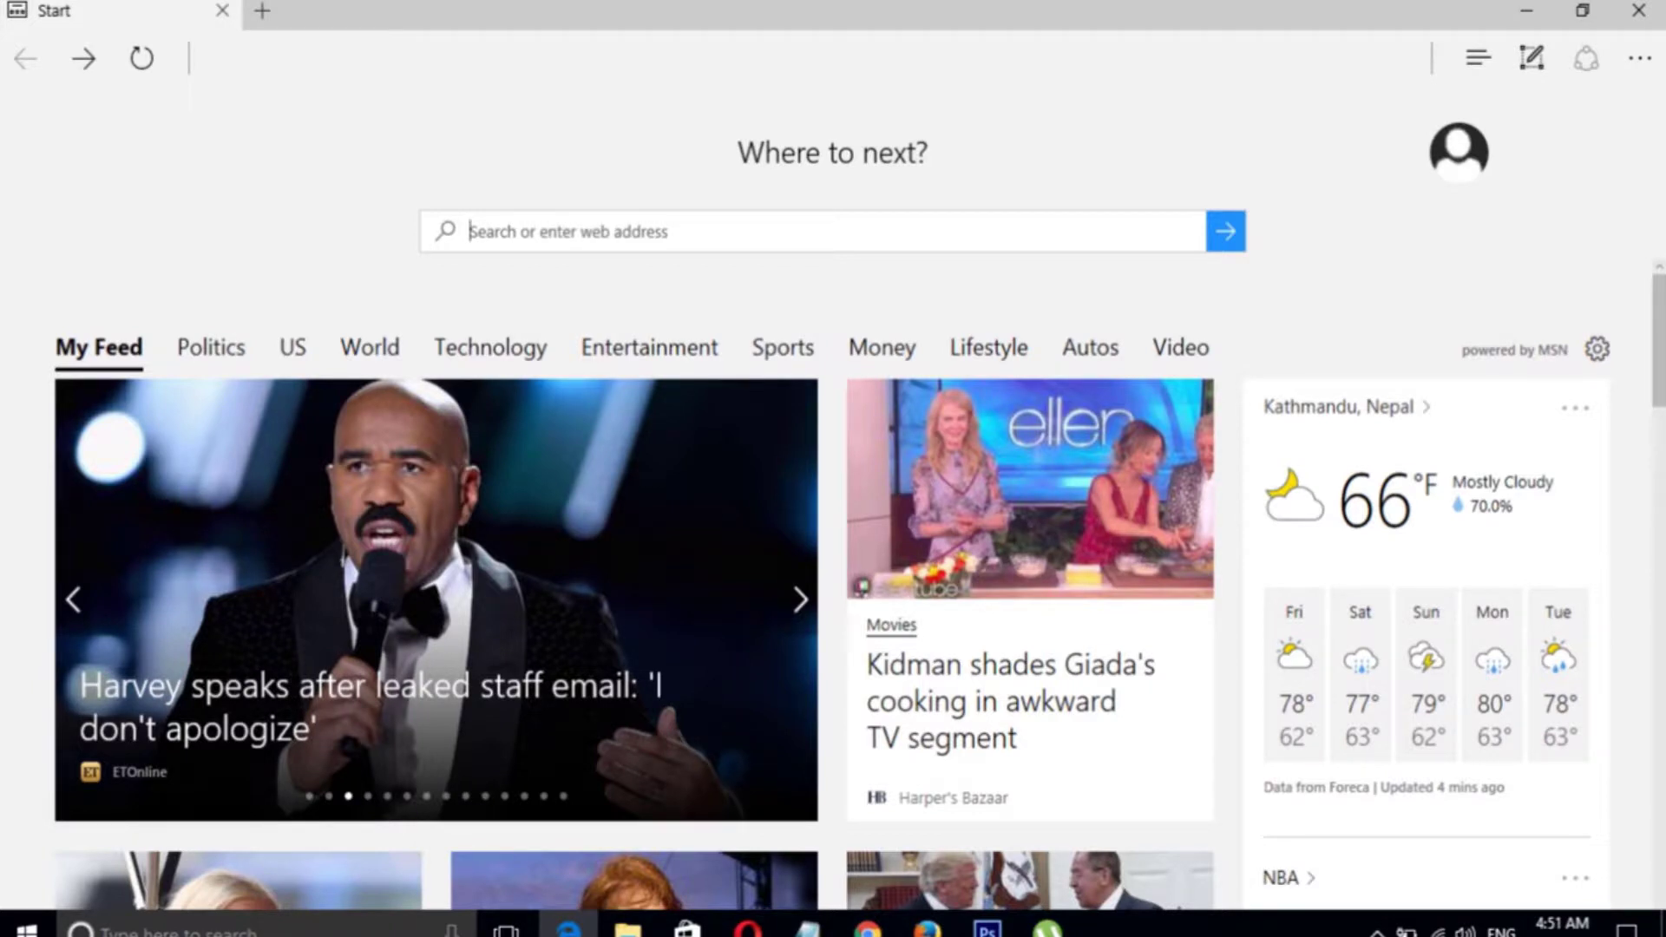
{"action": "type", "text": "g"}
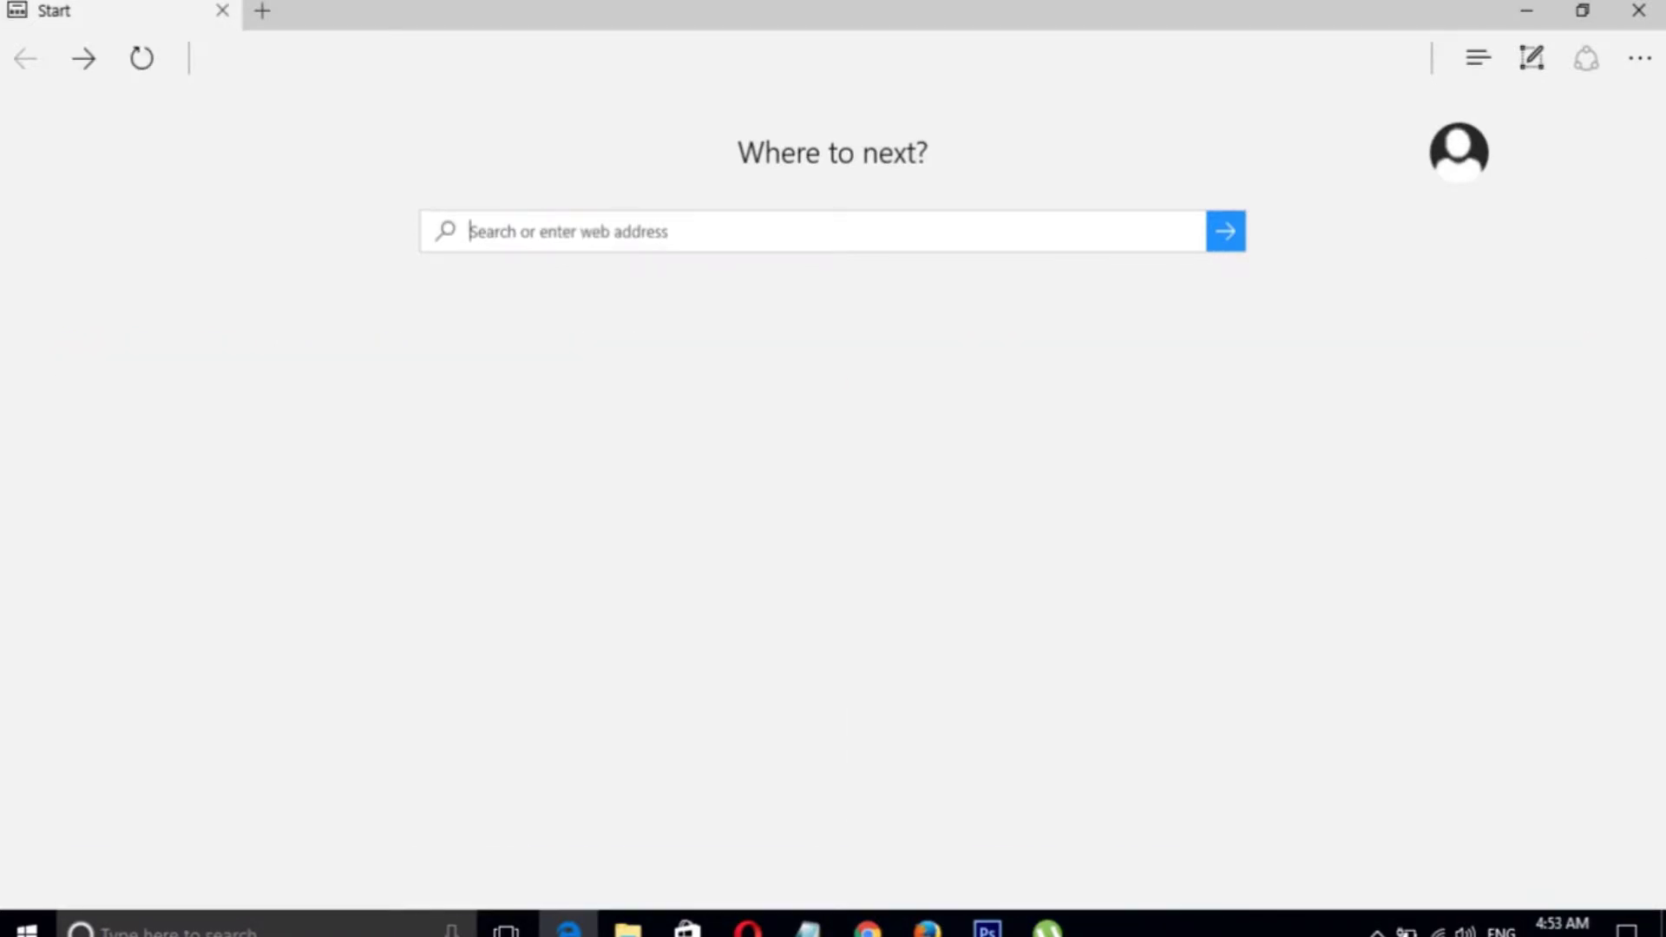
{"action": "type", "text": "o"}
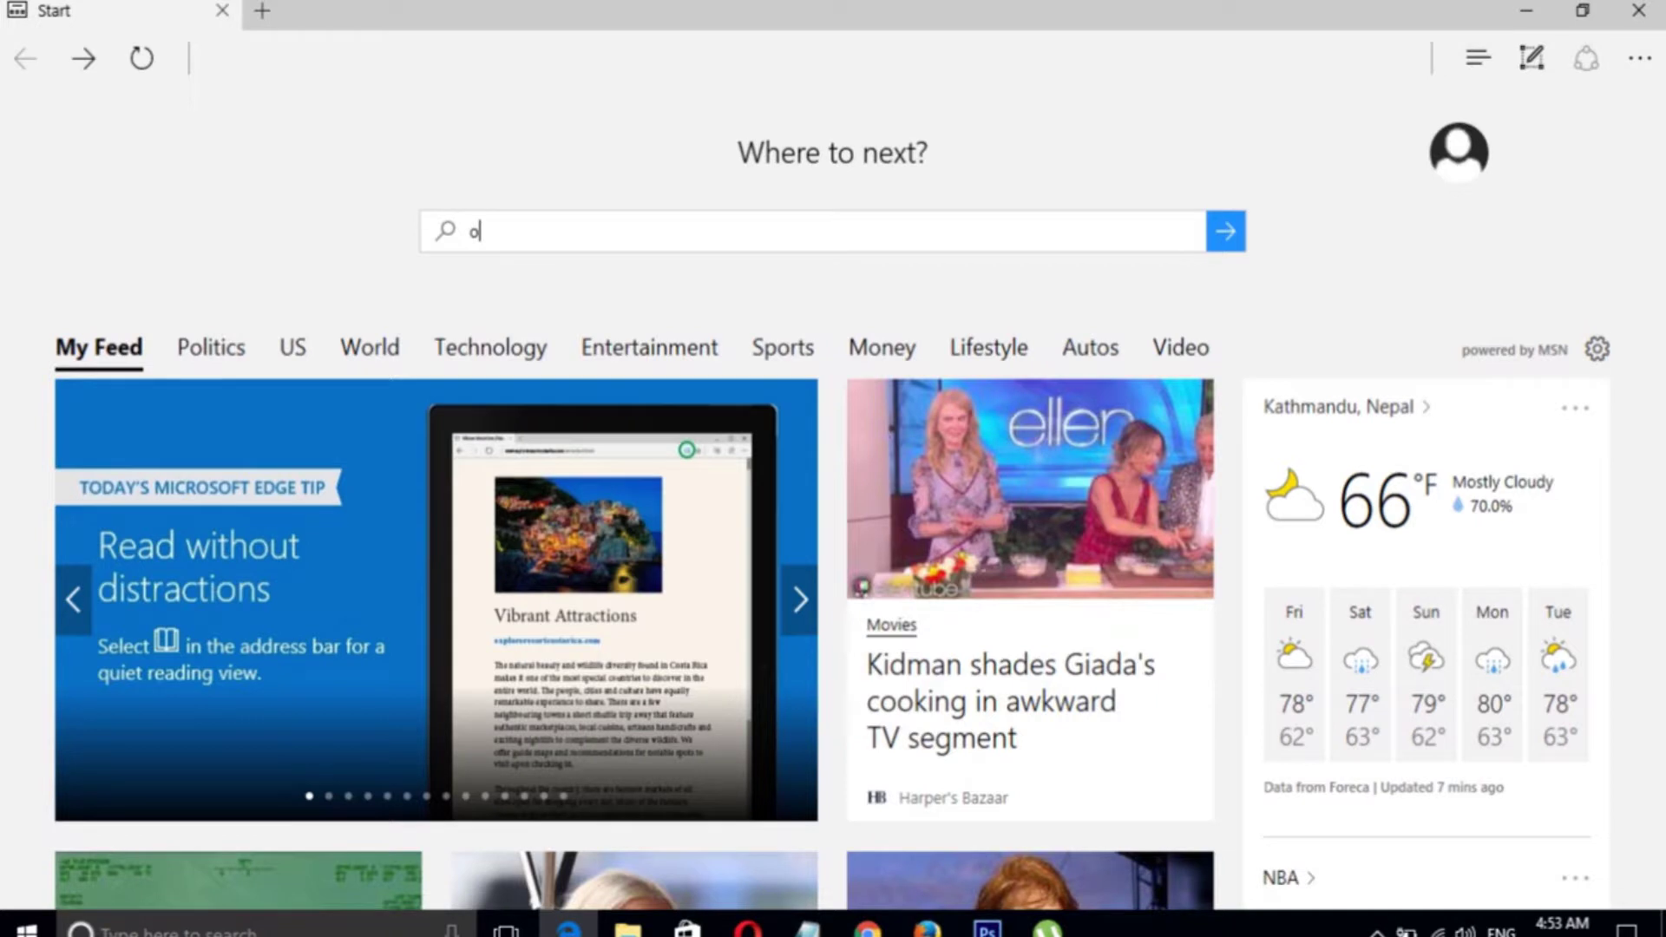
{"action": "type", "text": "zone"}
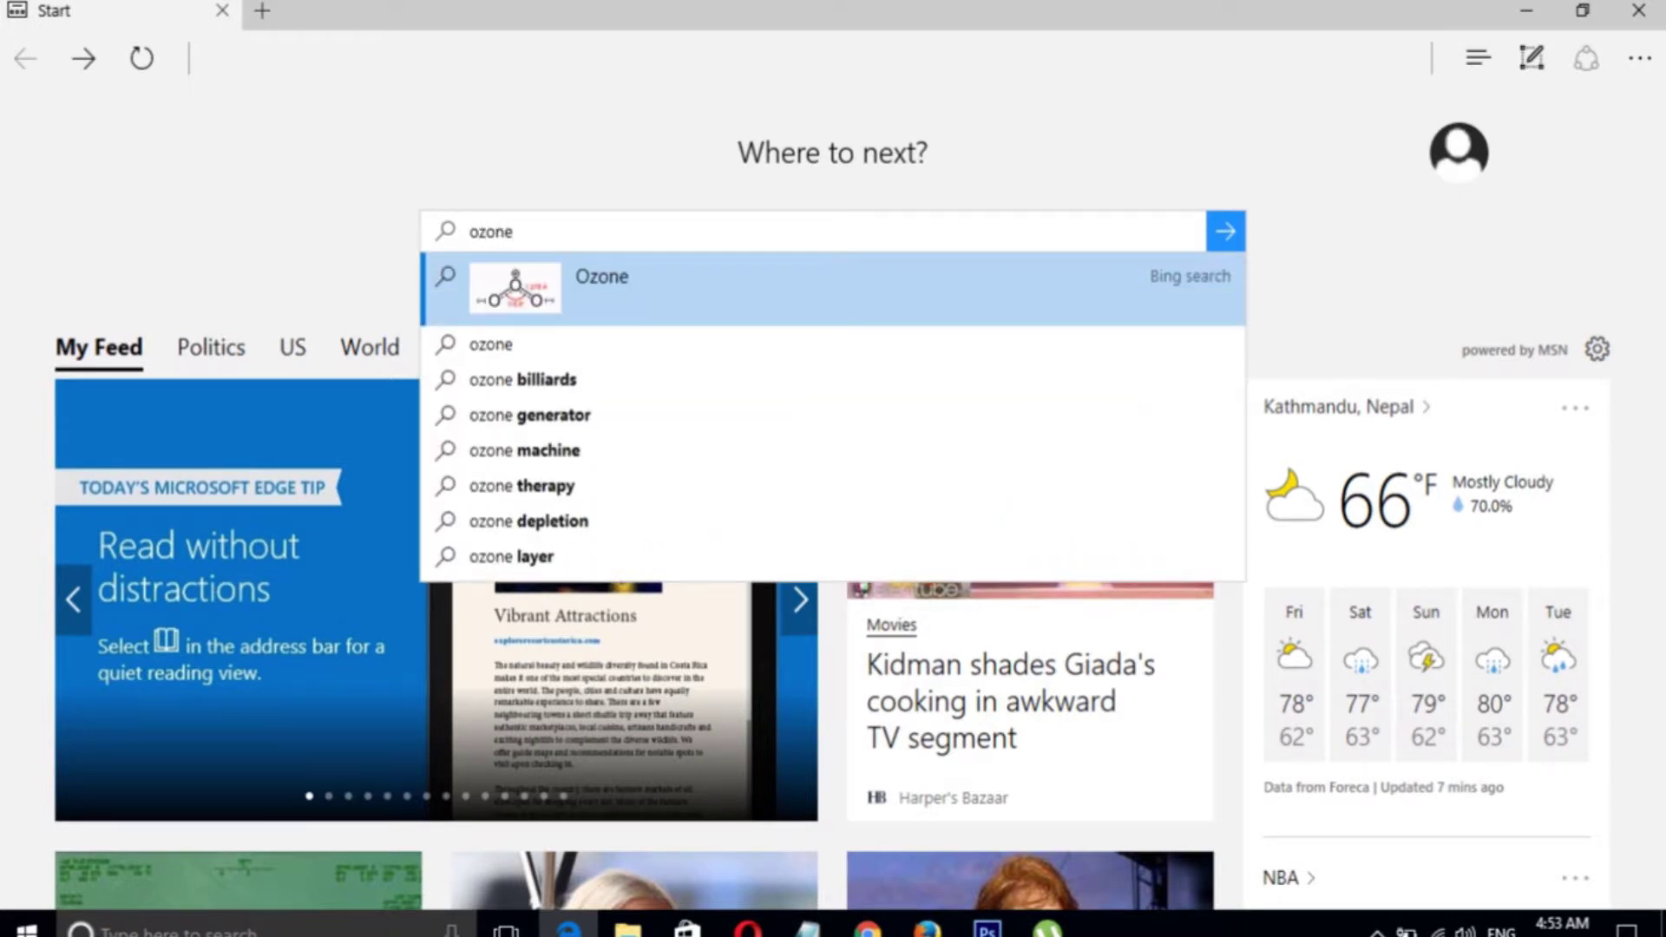
{"action": "key", "text": "Return"}
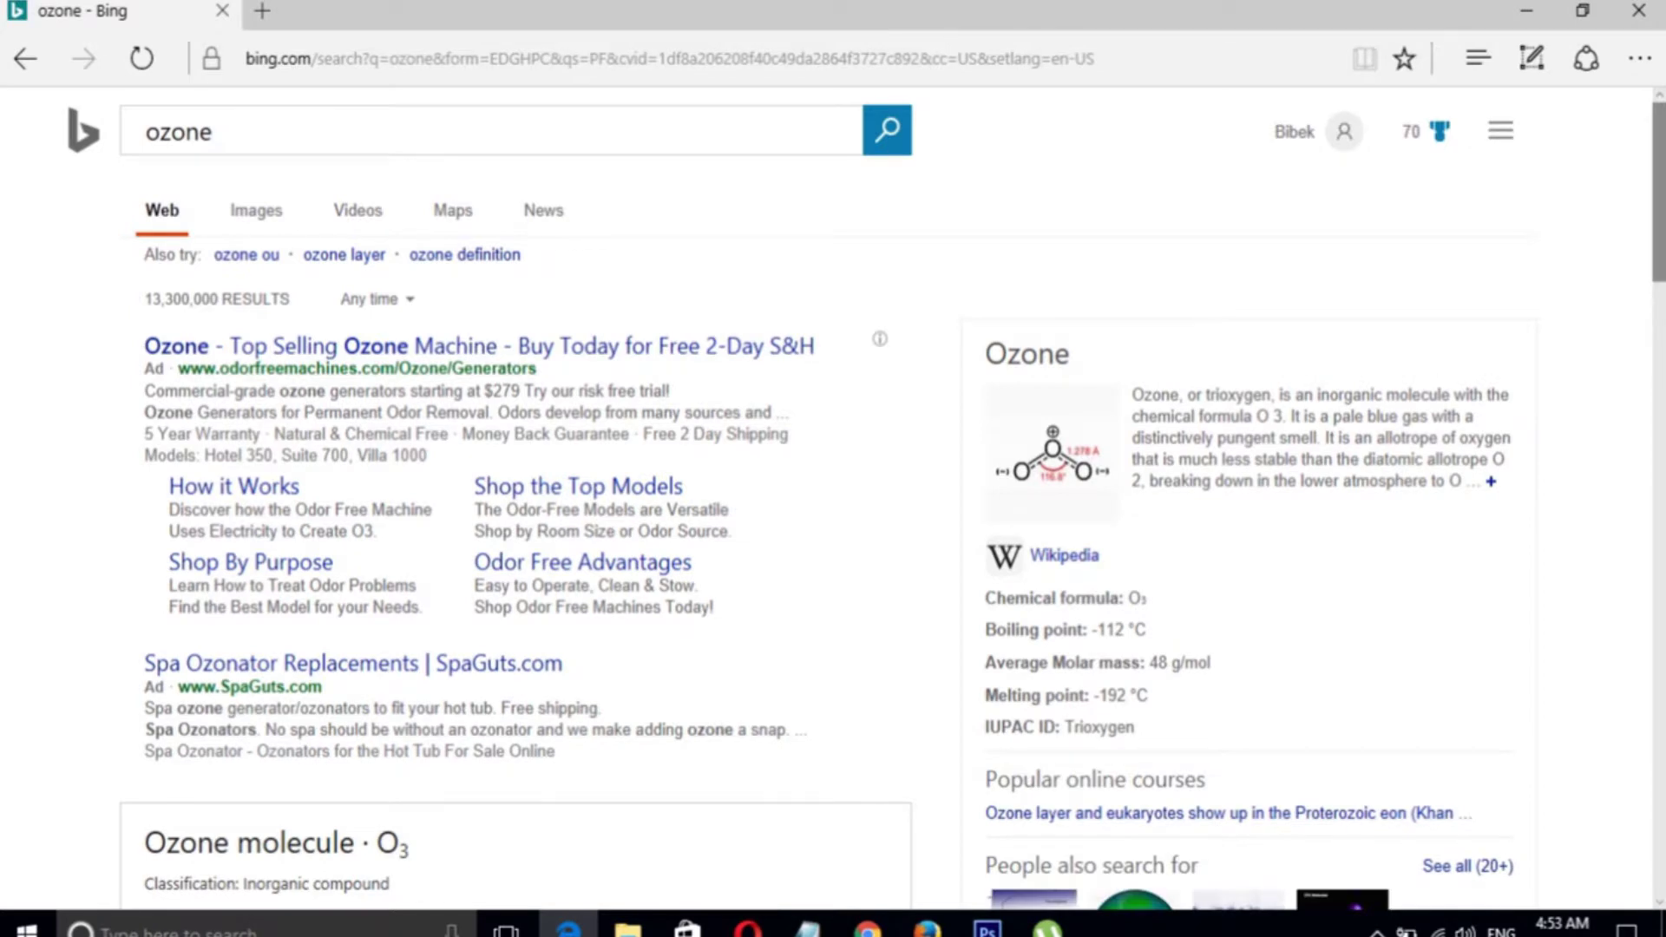
{"action": "scroll", "coordinate": [833, 497], "scroll_direction": "down", "scroll_amount": 10}
{"action": "scroll", "coordinate": [234, 614], "scroll_direction": "down", "scroll_amount": 1}
{"action": "left_click", "coordinate": [235, 614]}
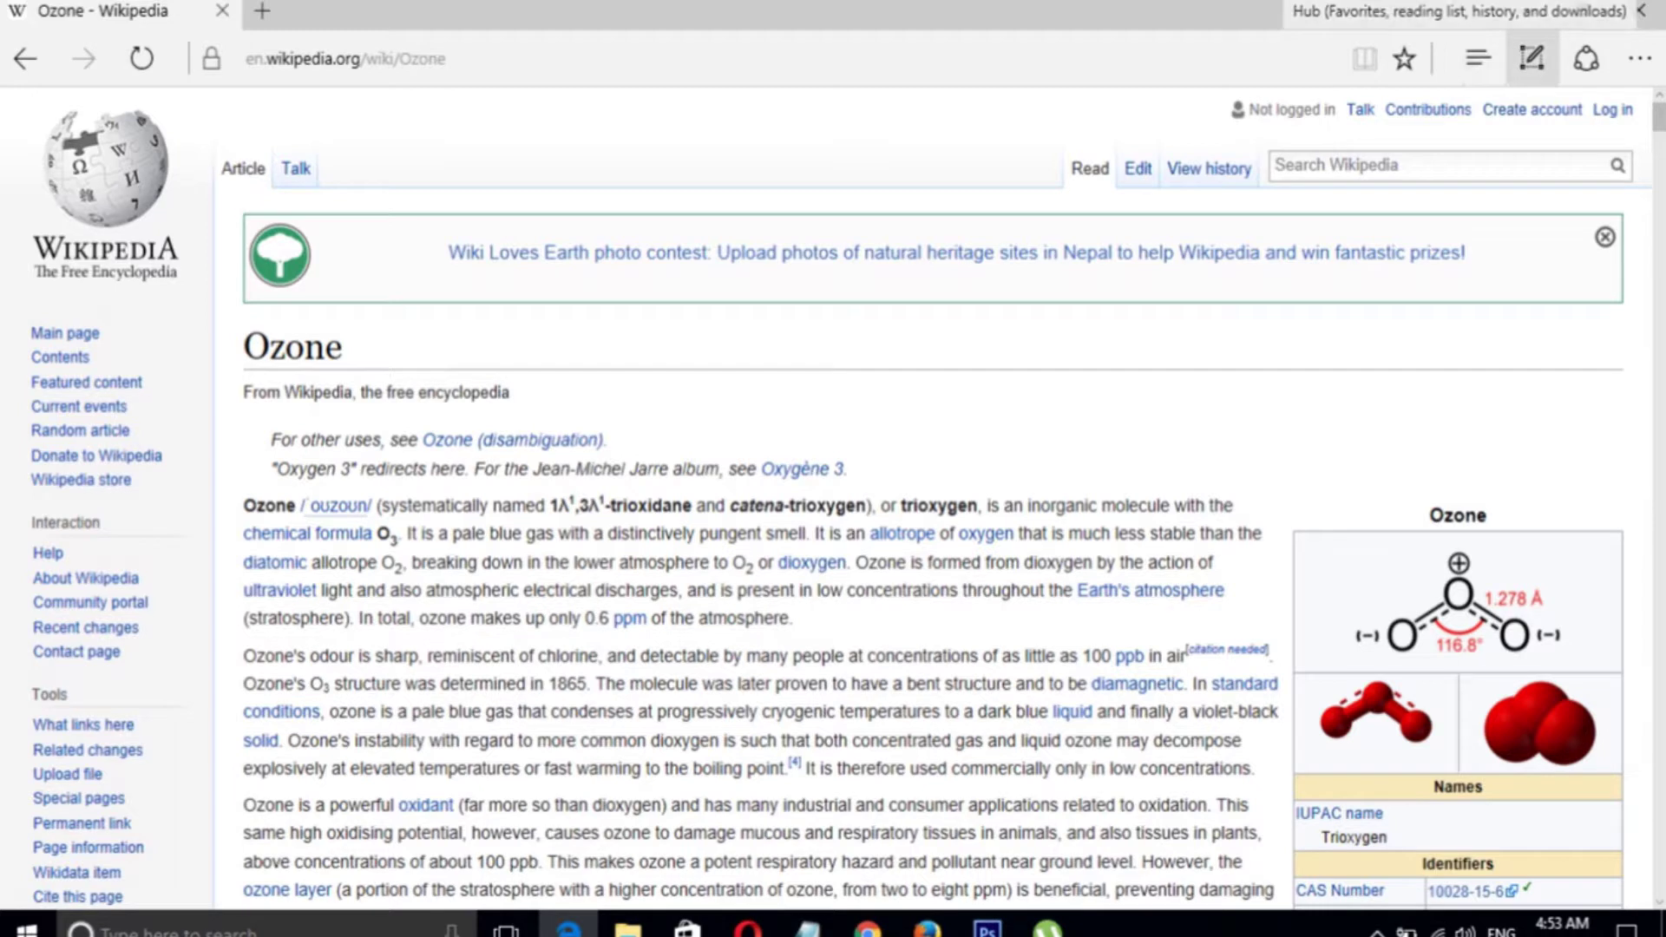
Print the Ozone article with the Microsoft XPS Document Writer, saving it to the Desktop as mydownloads in the OpenXPS Document format.
{"action": "left_click", "coordinate": [1639, 58]}
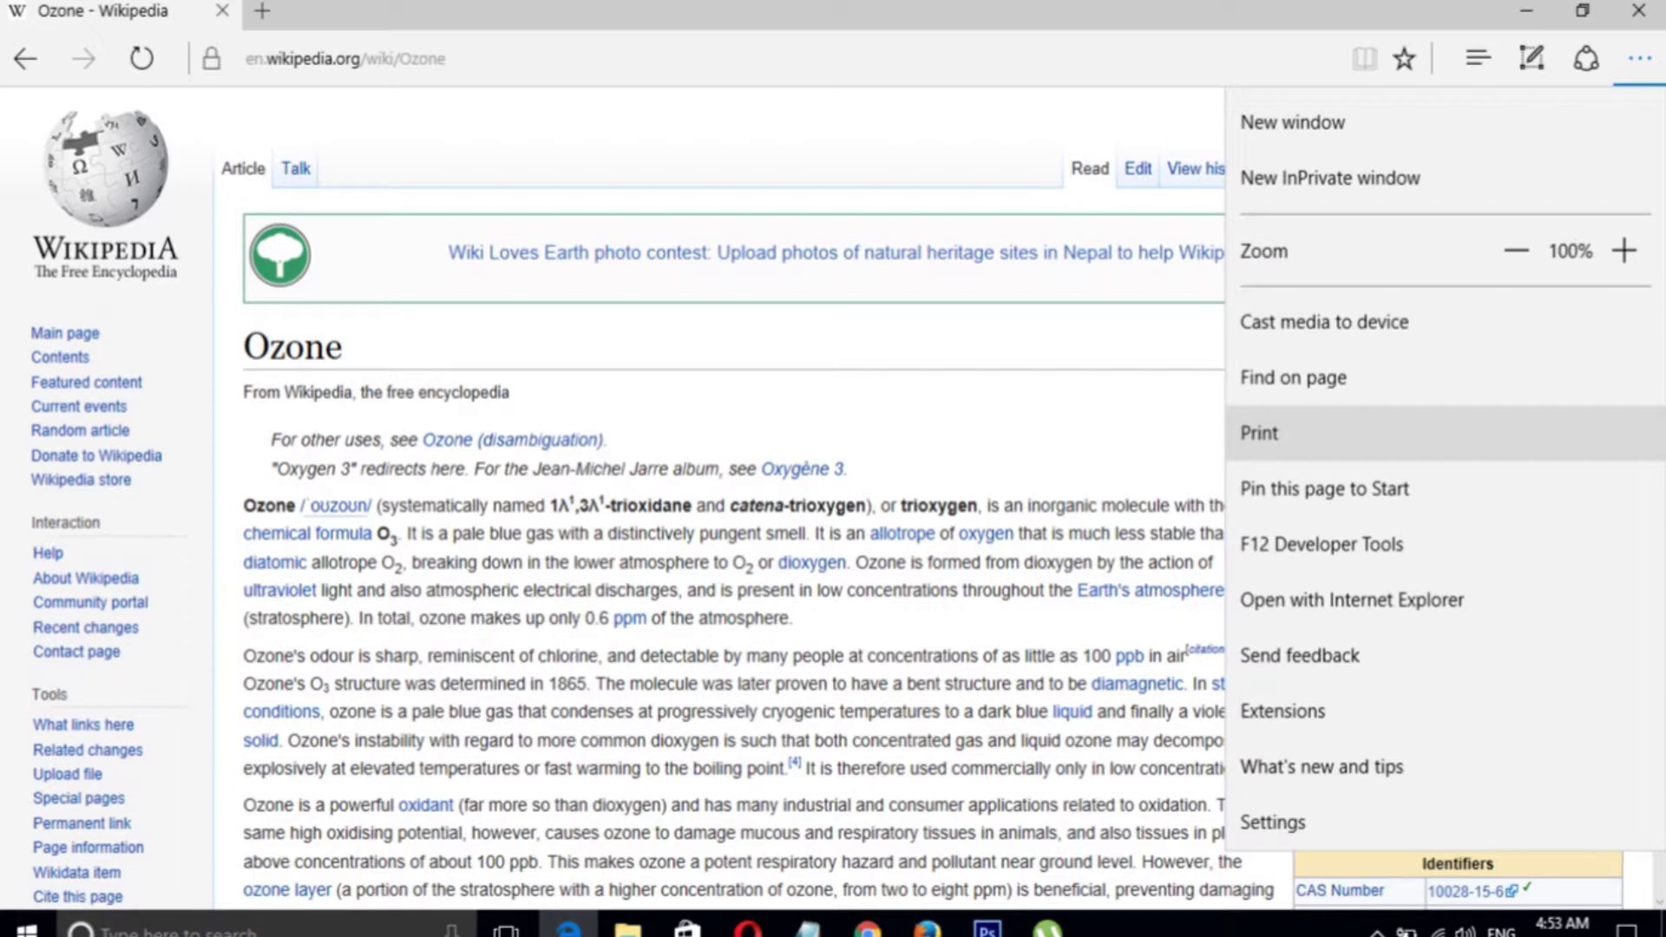
{"action": "left_click", "coordinate": [1267, 433]}
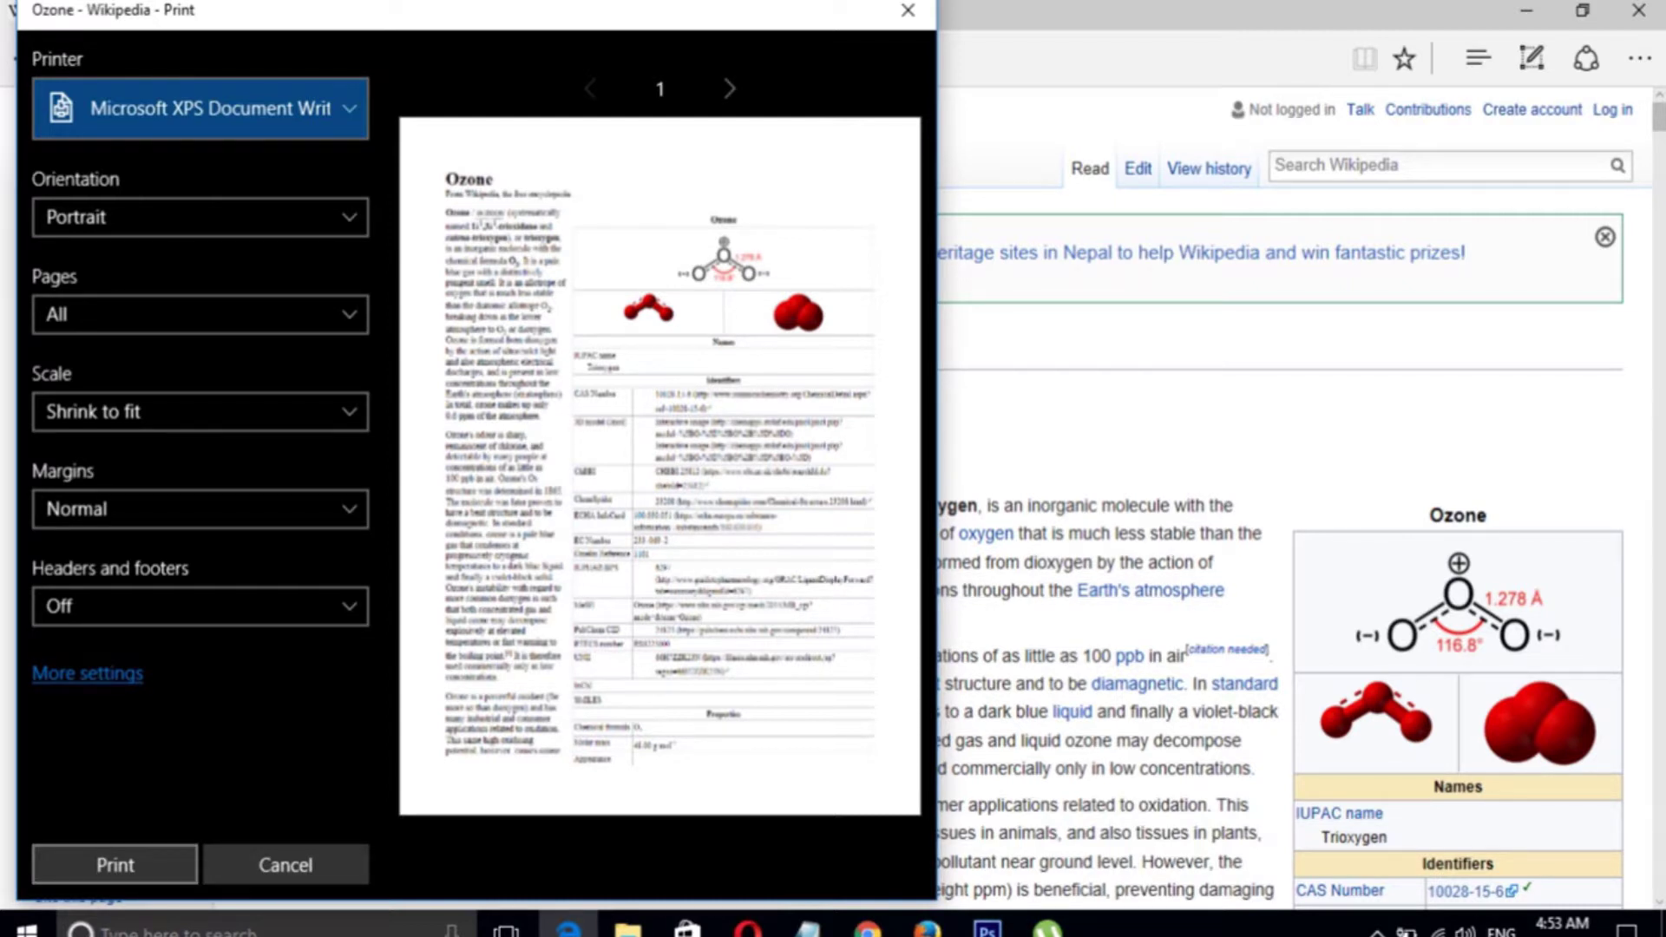
{"action": "left_click", "coordinate": [115, 864]}
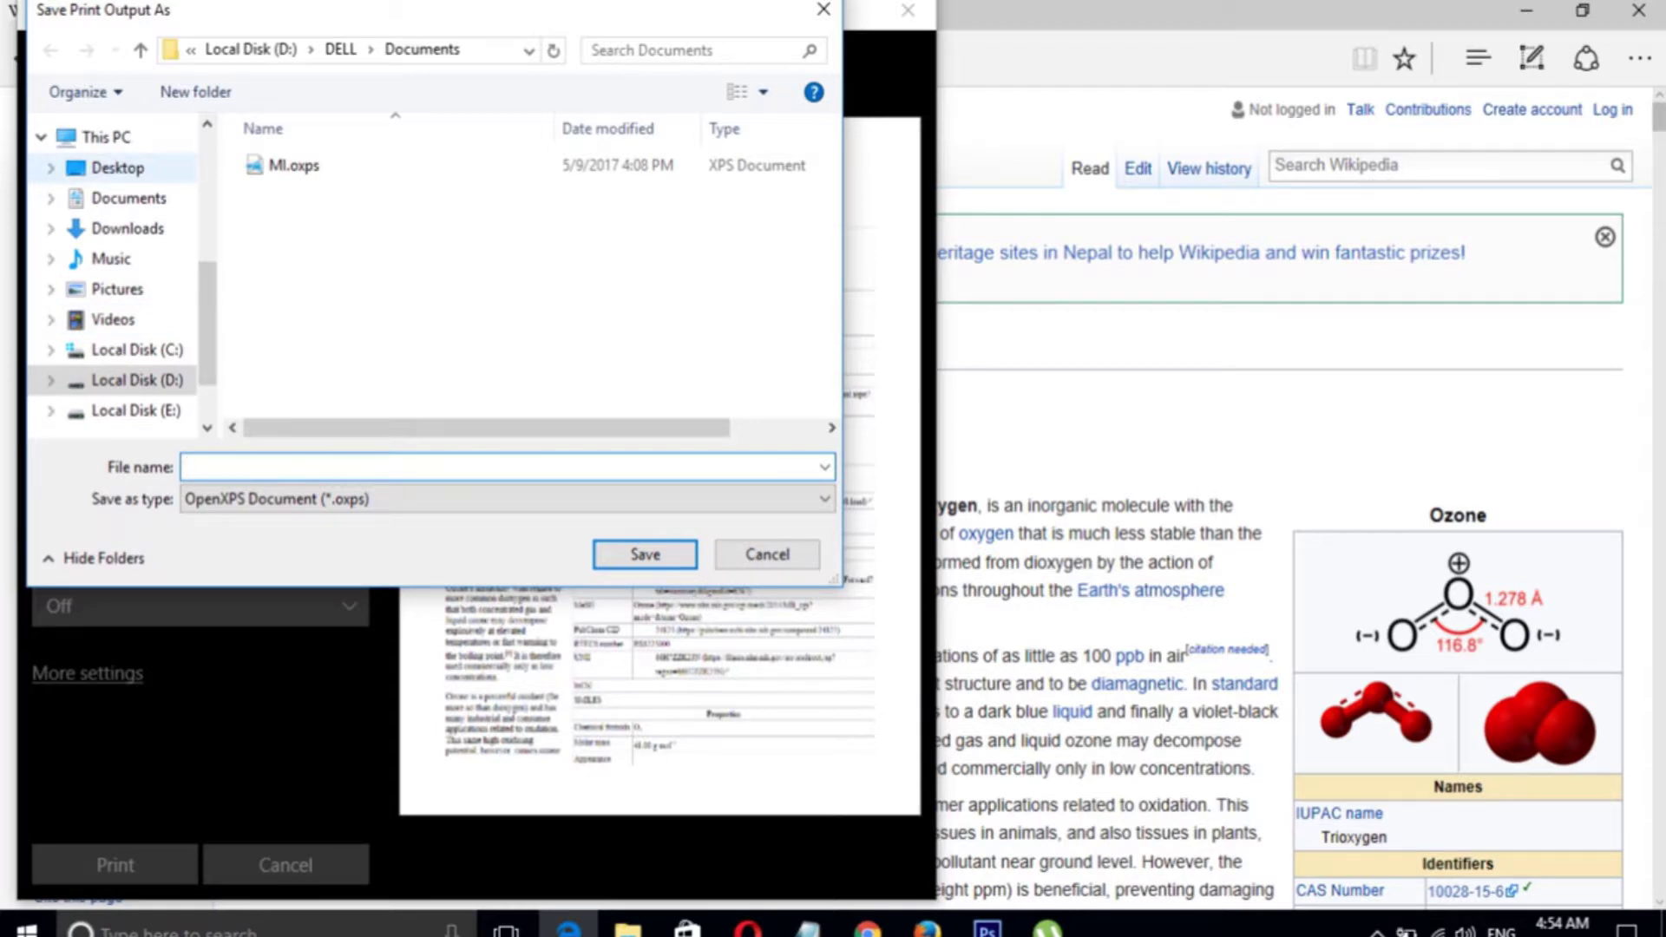
{"action": "left_click", "coordinate": [117, 167]}
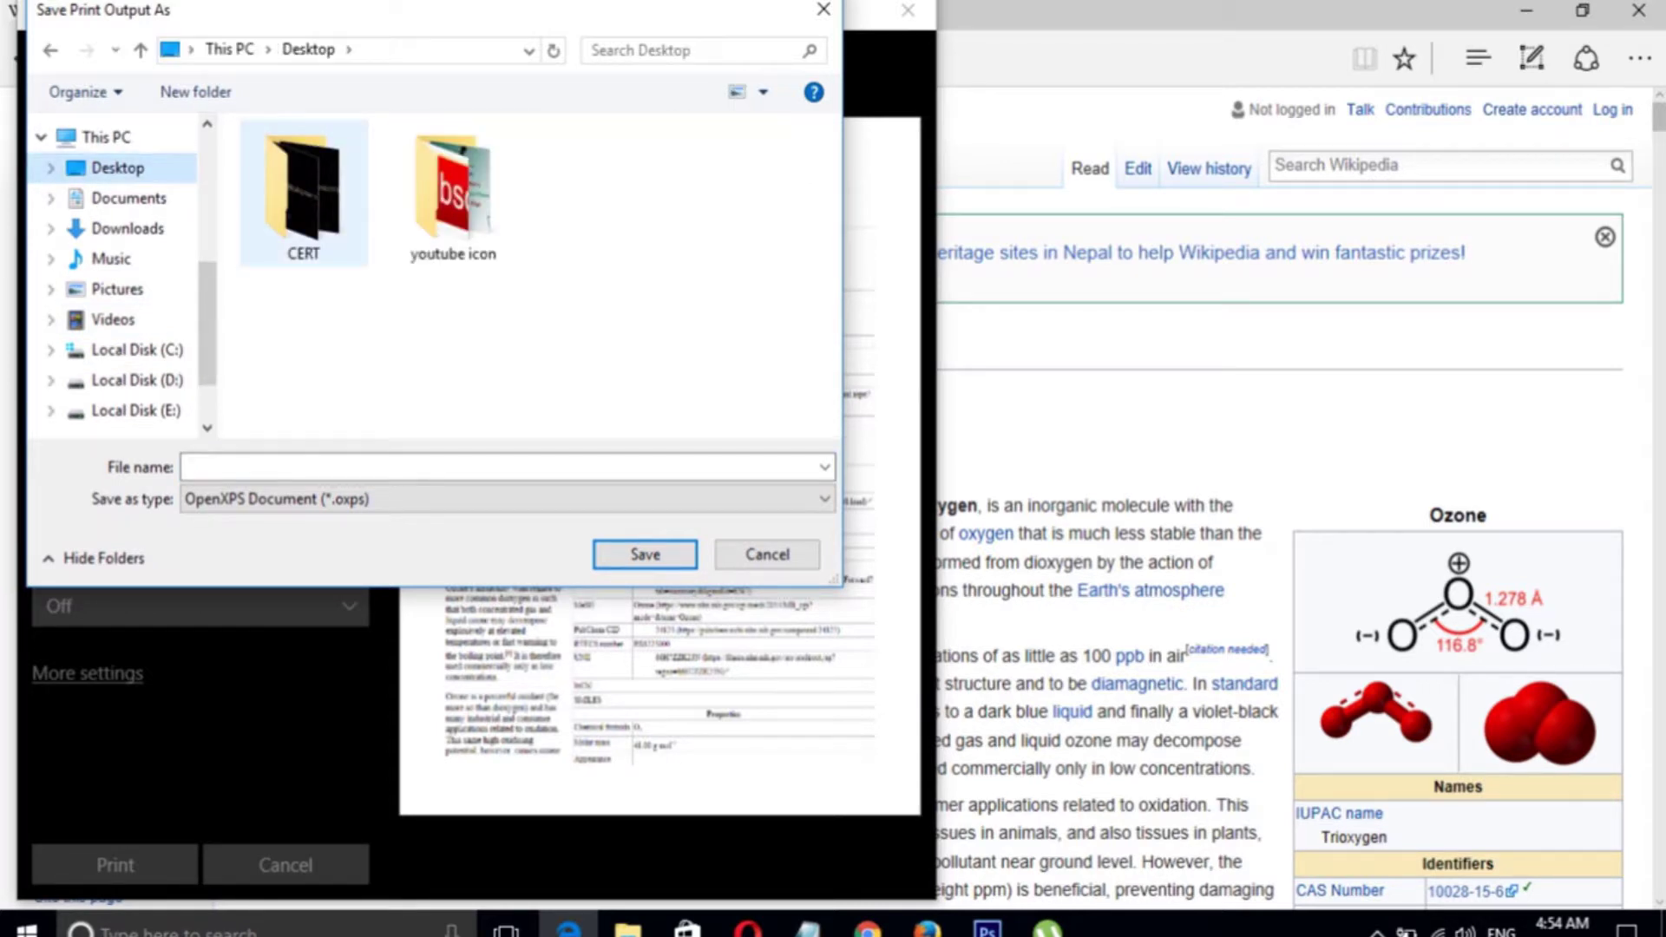
{"action": "left_click", "coordinate": [293, 467]}
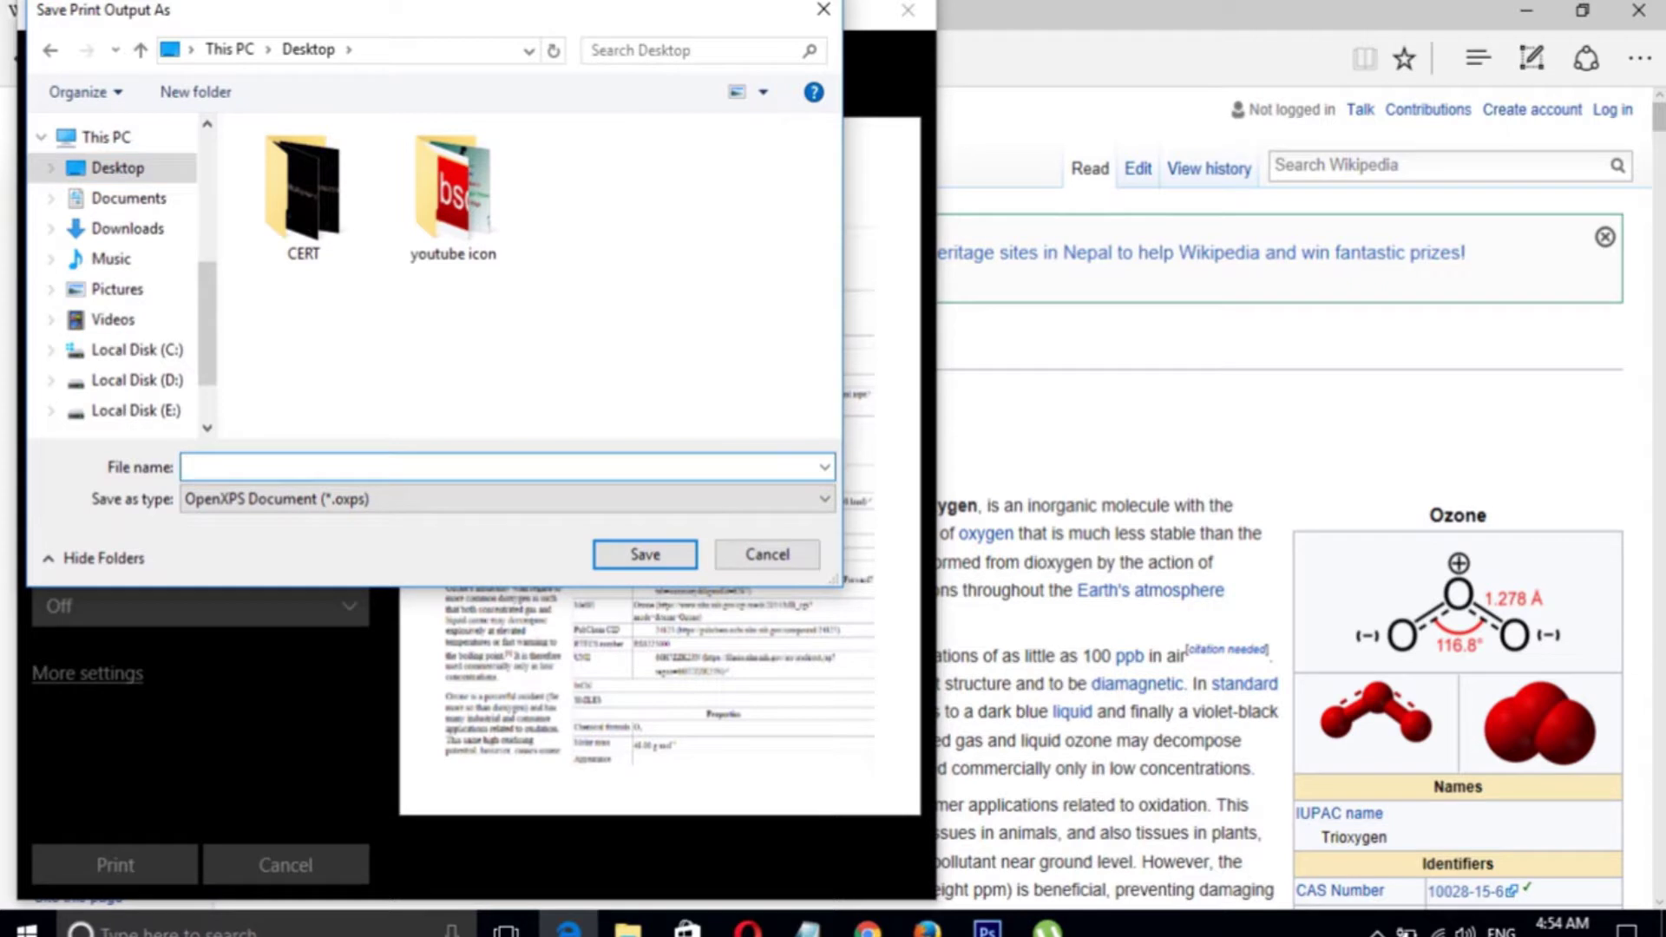
{"action": "type", "text": "mydownloads"}
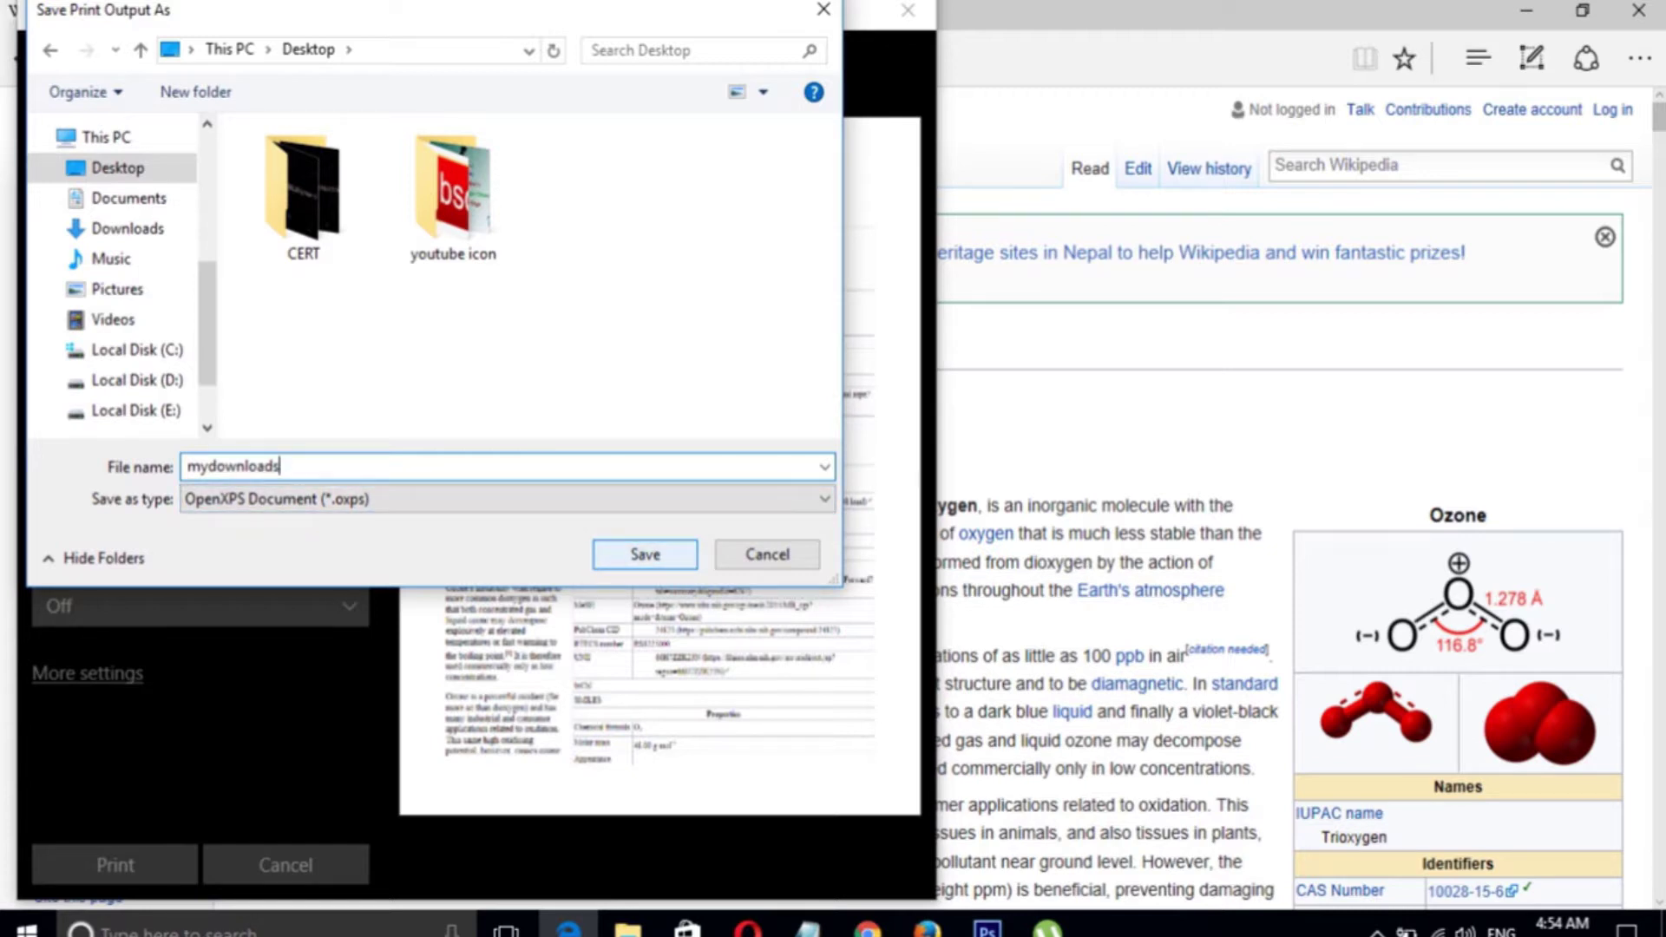
{"action": "key", "text": "Return"}
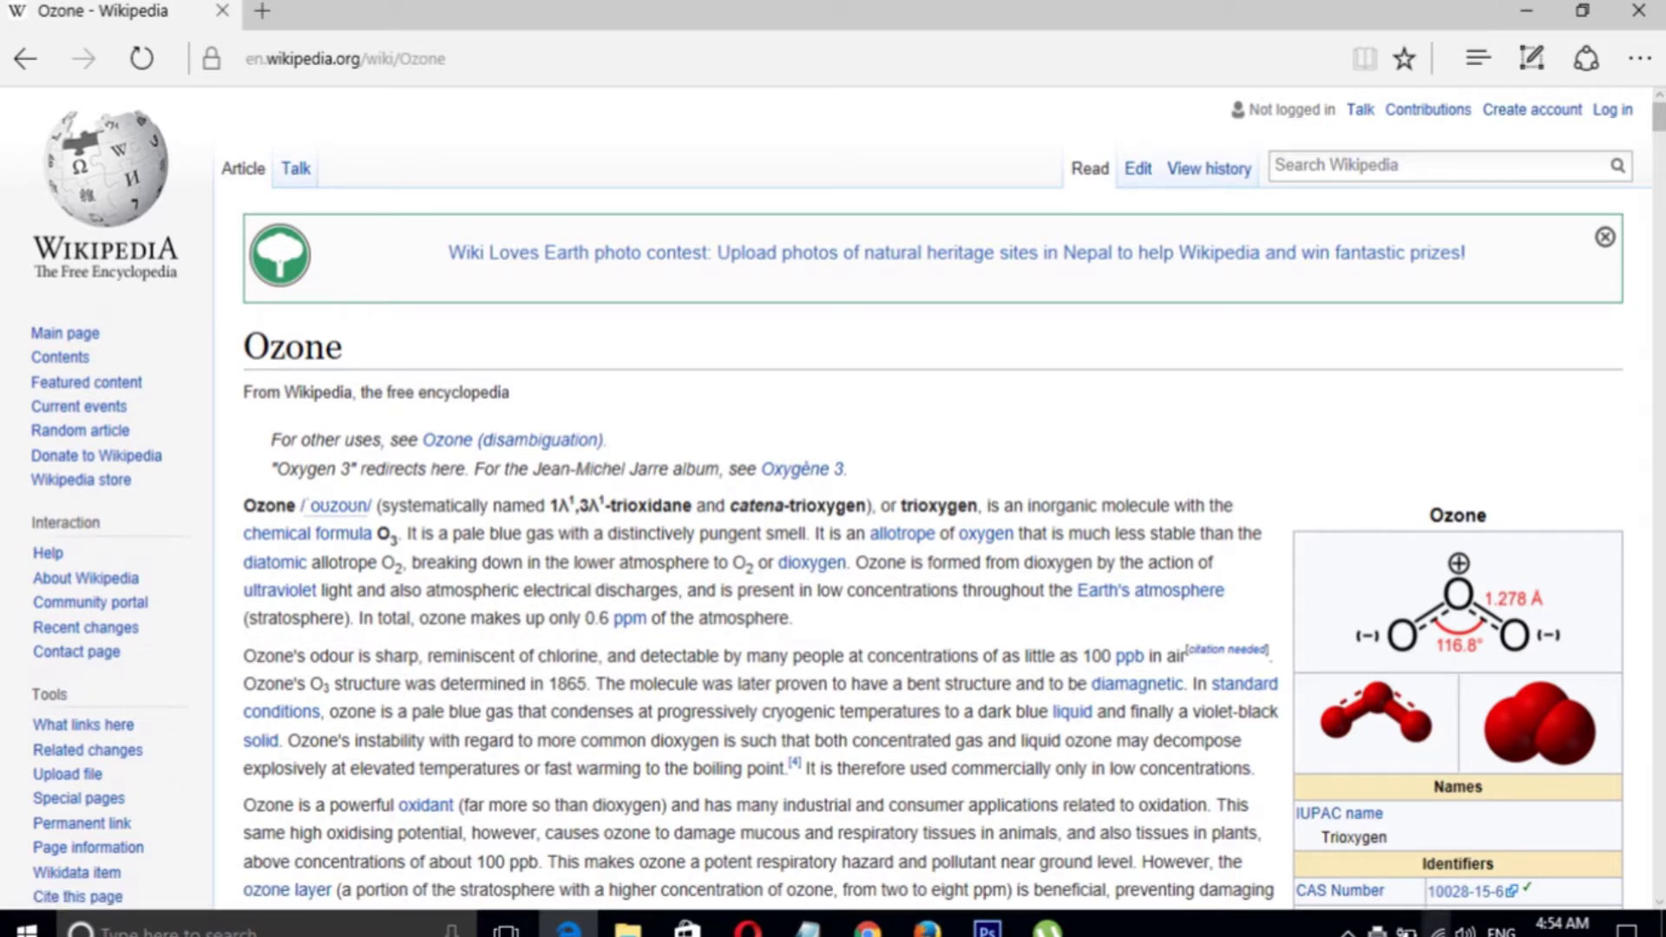
Go offline by turning airplane mode on, and minimize the Edge window to show the desktop.
{"action": "left_click", "coordinate": [1436, 930]}
{"action": "left_click", "coordinate": [1391, 866]}
{"action": "left_click", "coordinate": [1283, 866]}
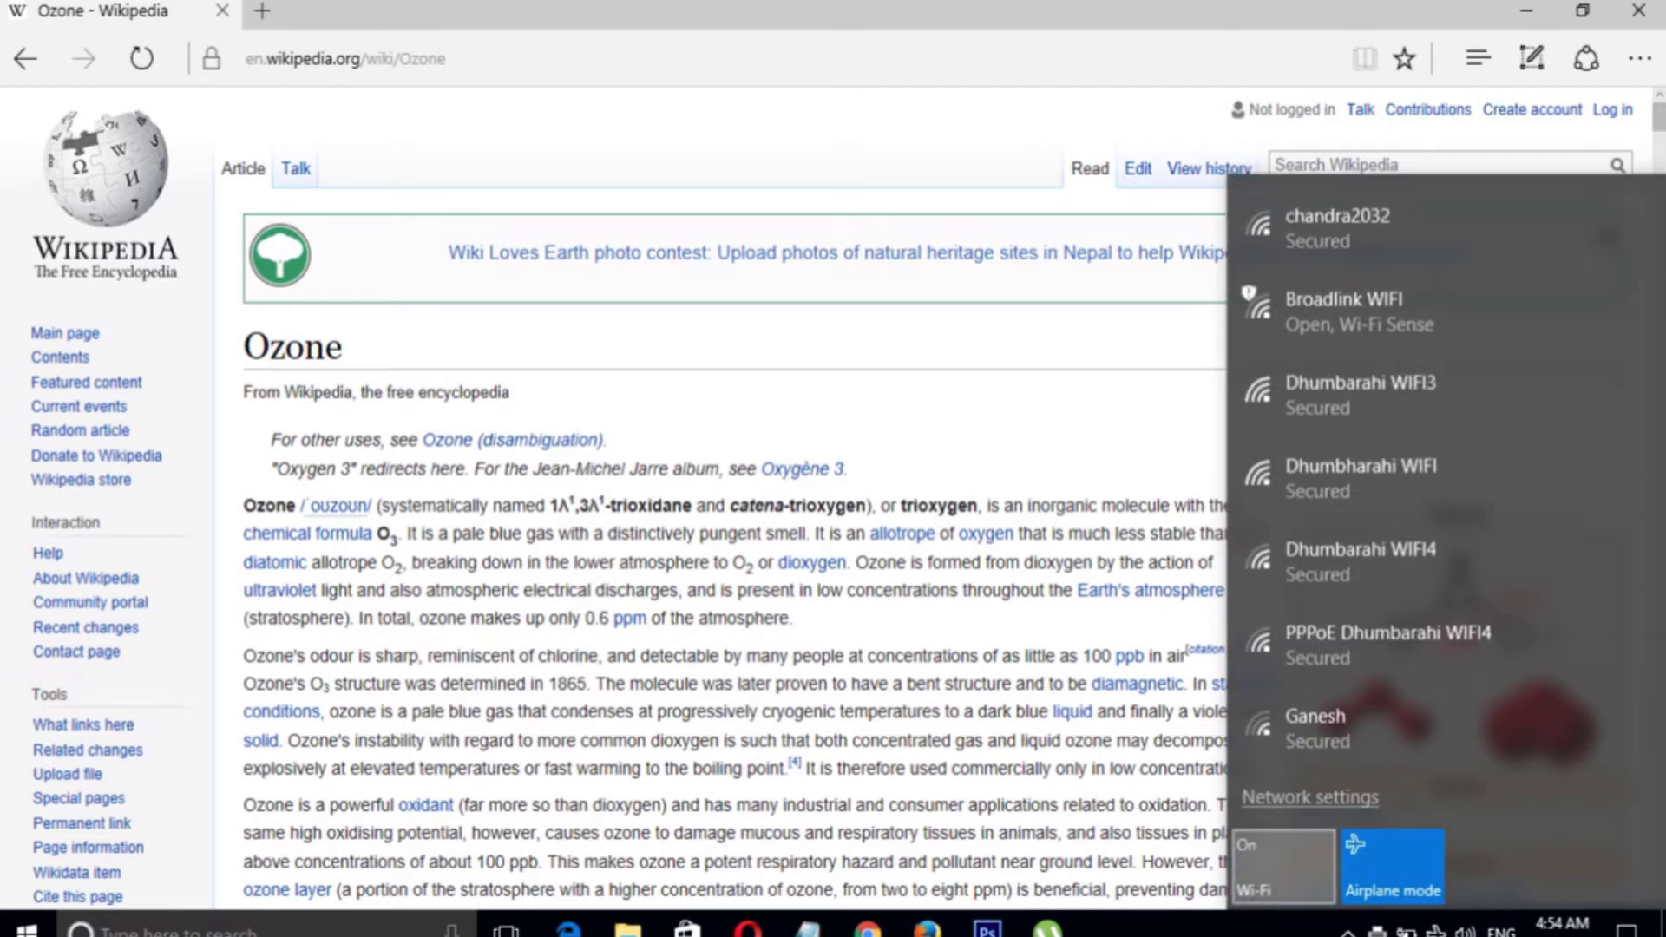
{"action": "key", "text": "Escape"}
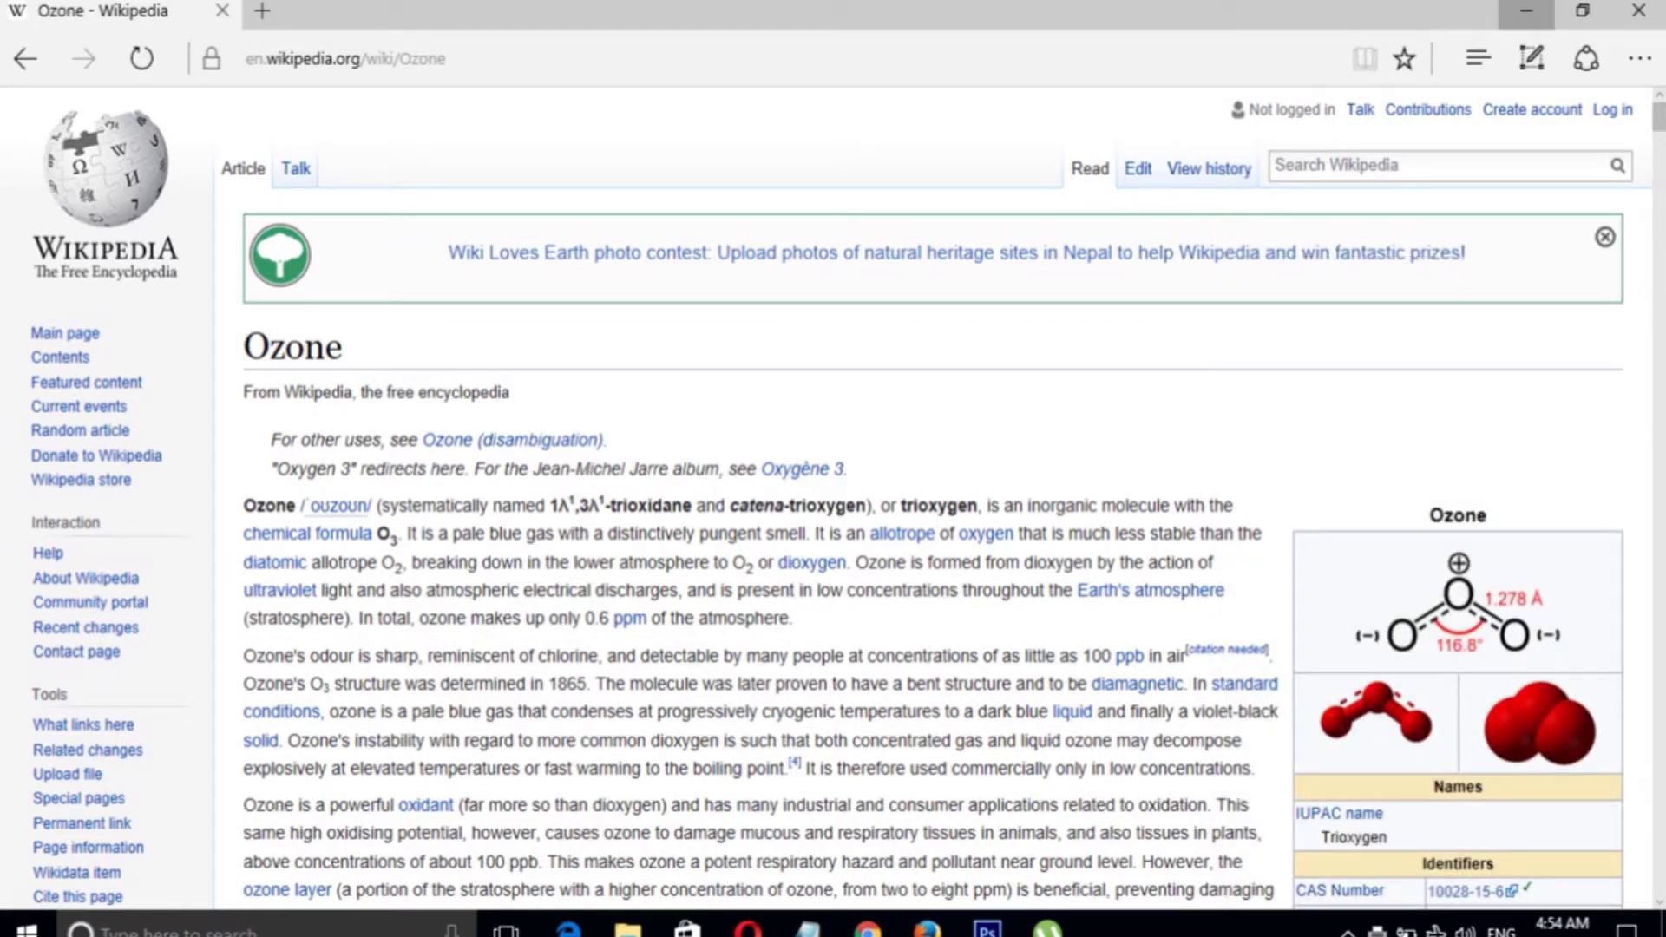
{"action": "left_click", "coordinate": [1526, 10]}
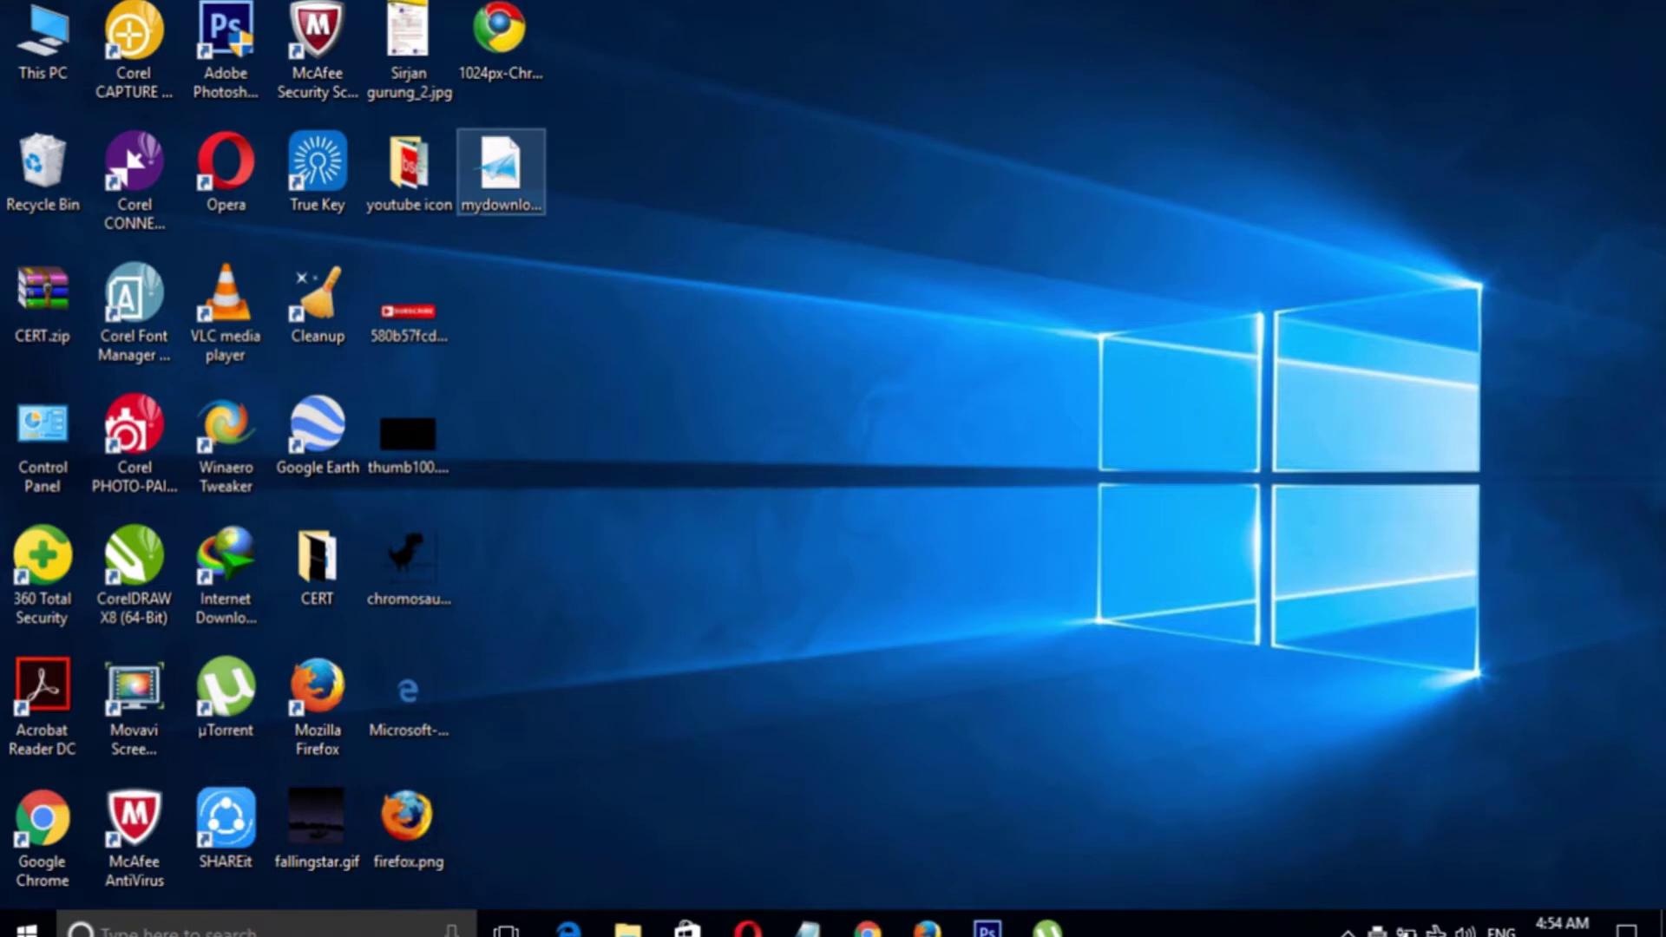
Open the mydownloads file from the desktop in XPS Viewer, look through its pages offline and minimize the viewer.
{"action": "left_click", "coordinate": [501, 170]}
{"action": "double_click", "coordinate": [500, 169]}
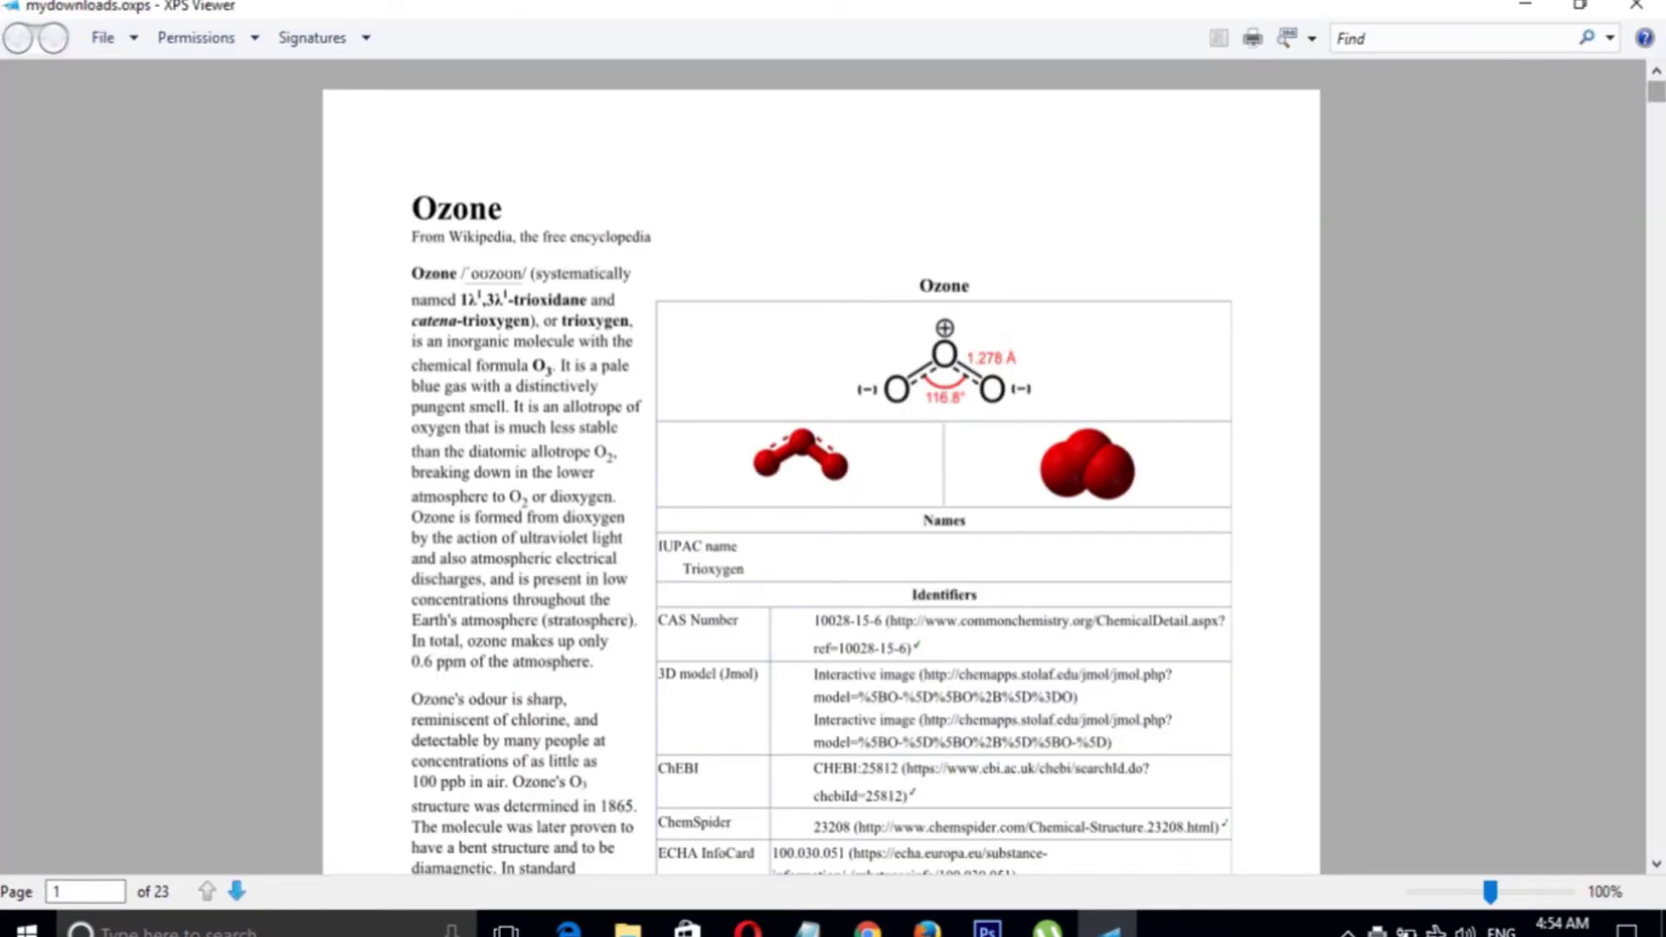
{"action": "mouse_move", "coordinate": [1655, 92]}
{"action": "left_mouse_down"}
{"action": "mouse_move", "coordinate": [1655, 808]}
{"action": "mouse_move", "coordinate": [1655, 122]}
{"action": "left_mouse_up"}
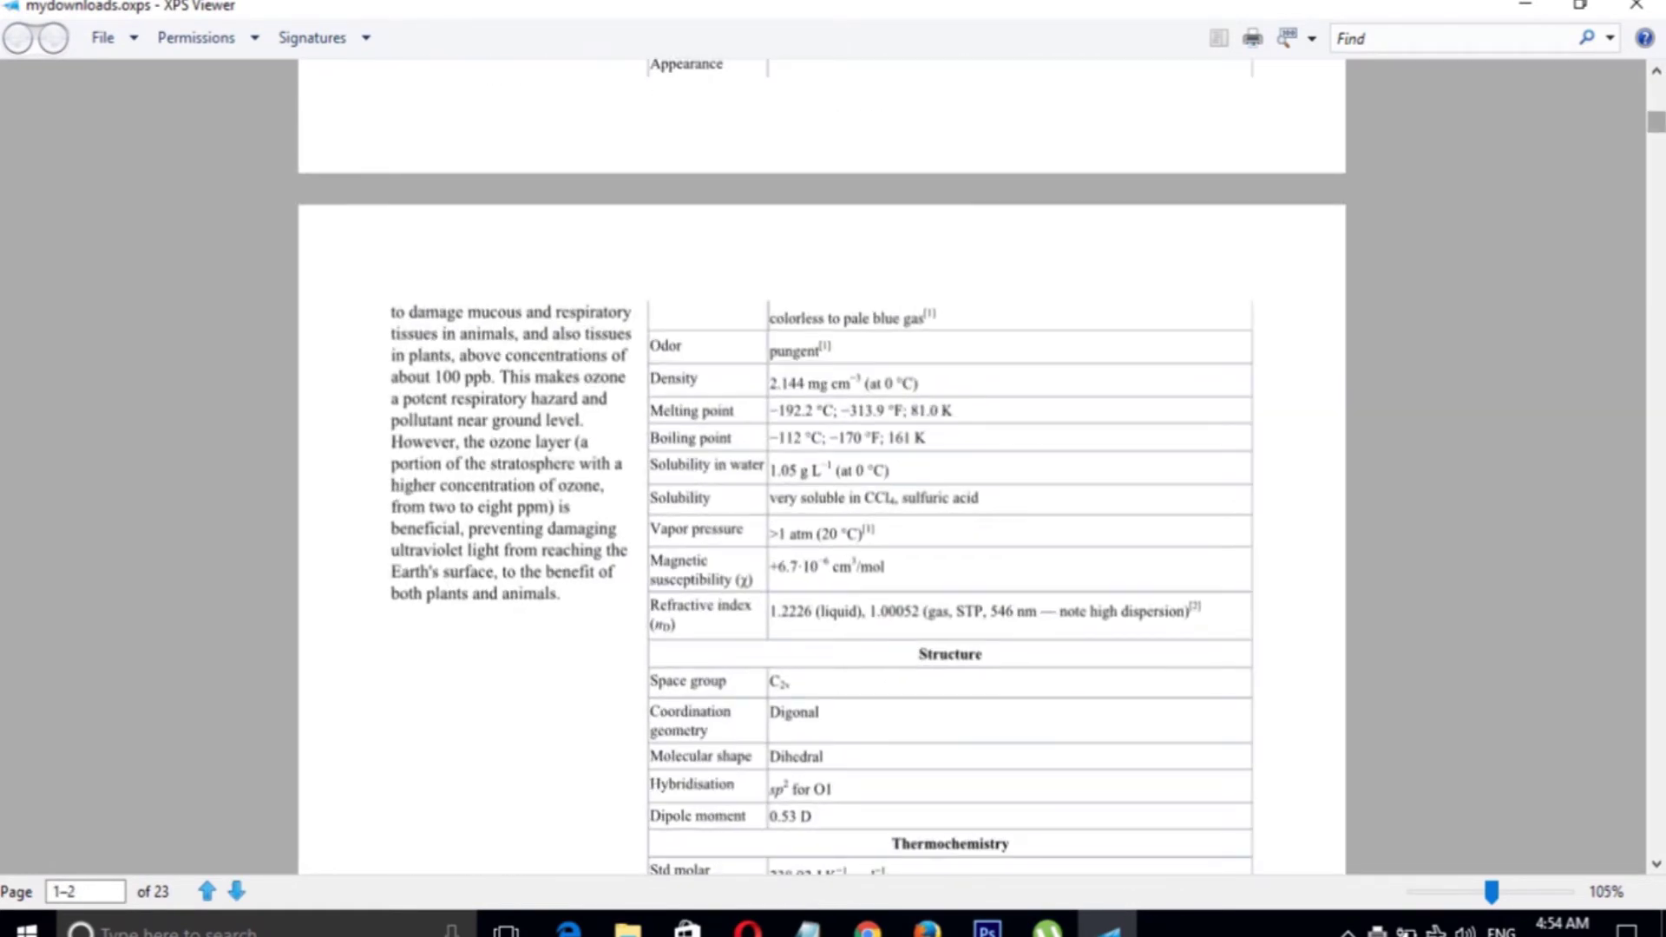
{"action": "left_click", "coordinate": [1524, 5]}
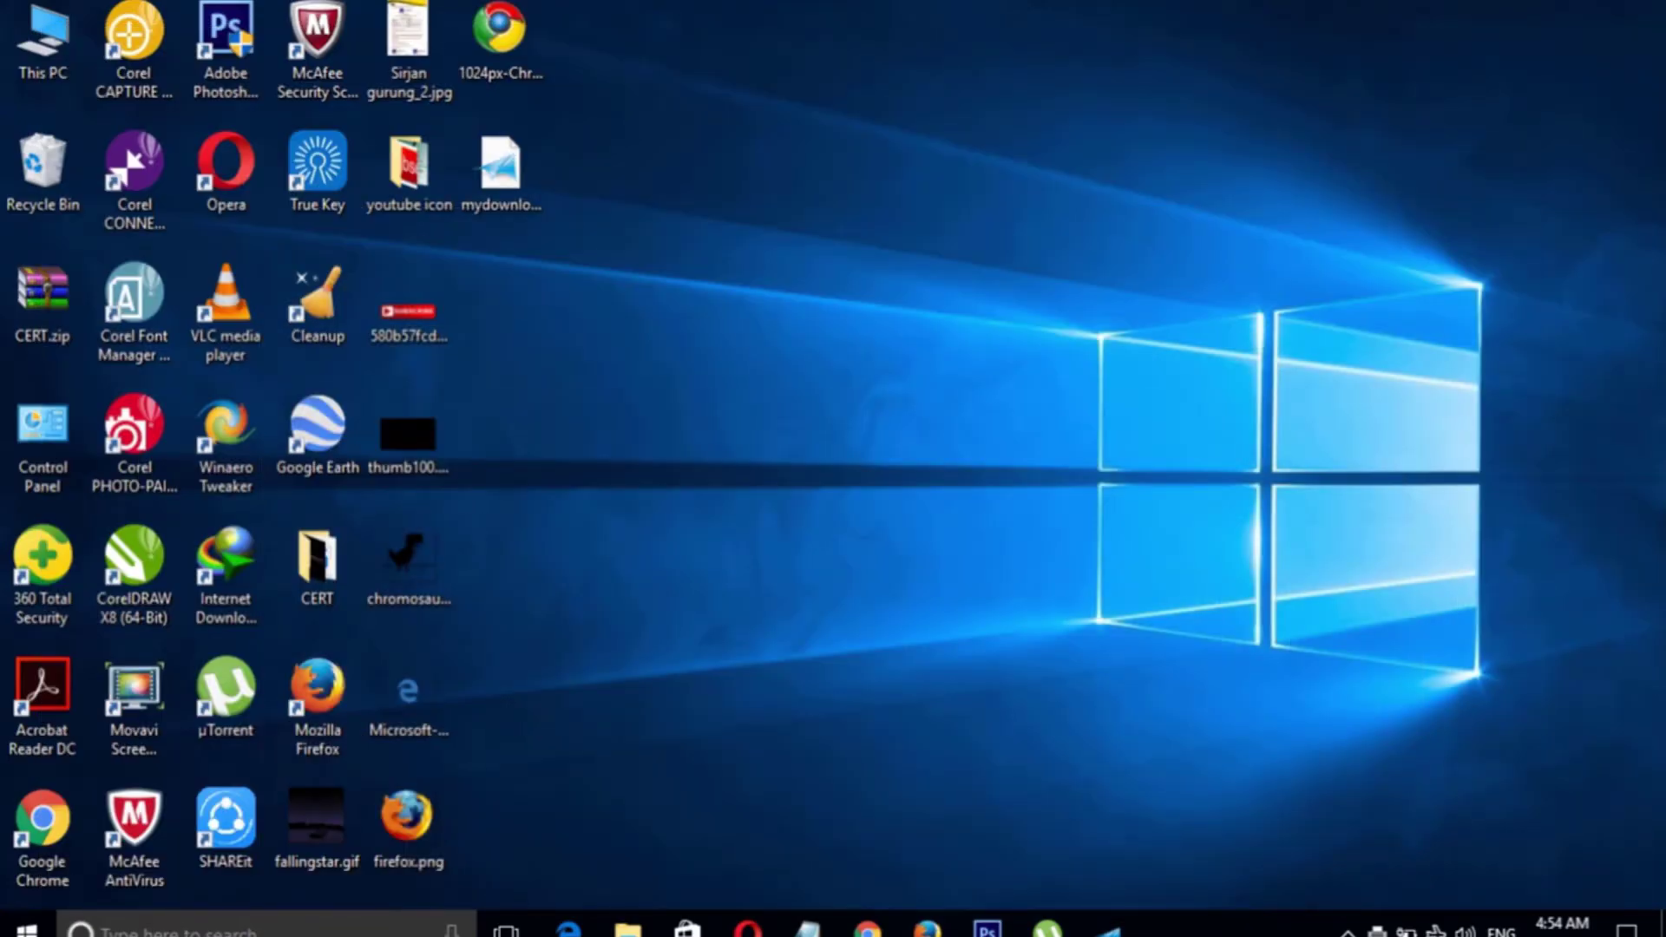
{"action": "left_click", "coordinate": [1107, 929]}
{"action": "left_click", "coordinate": [1107, 929]}
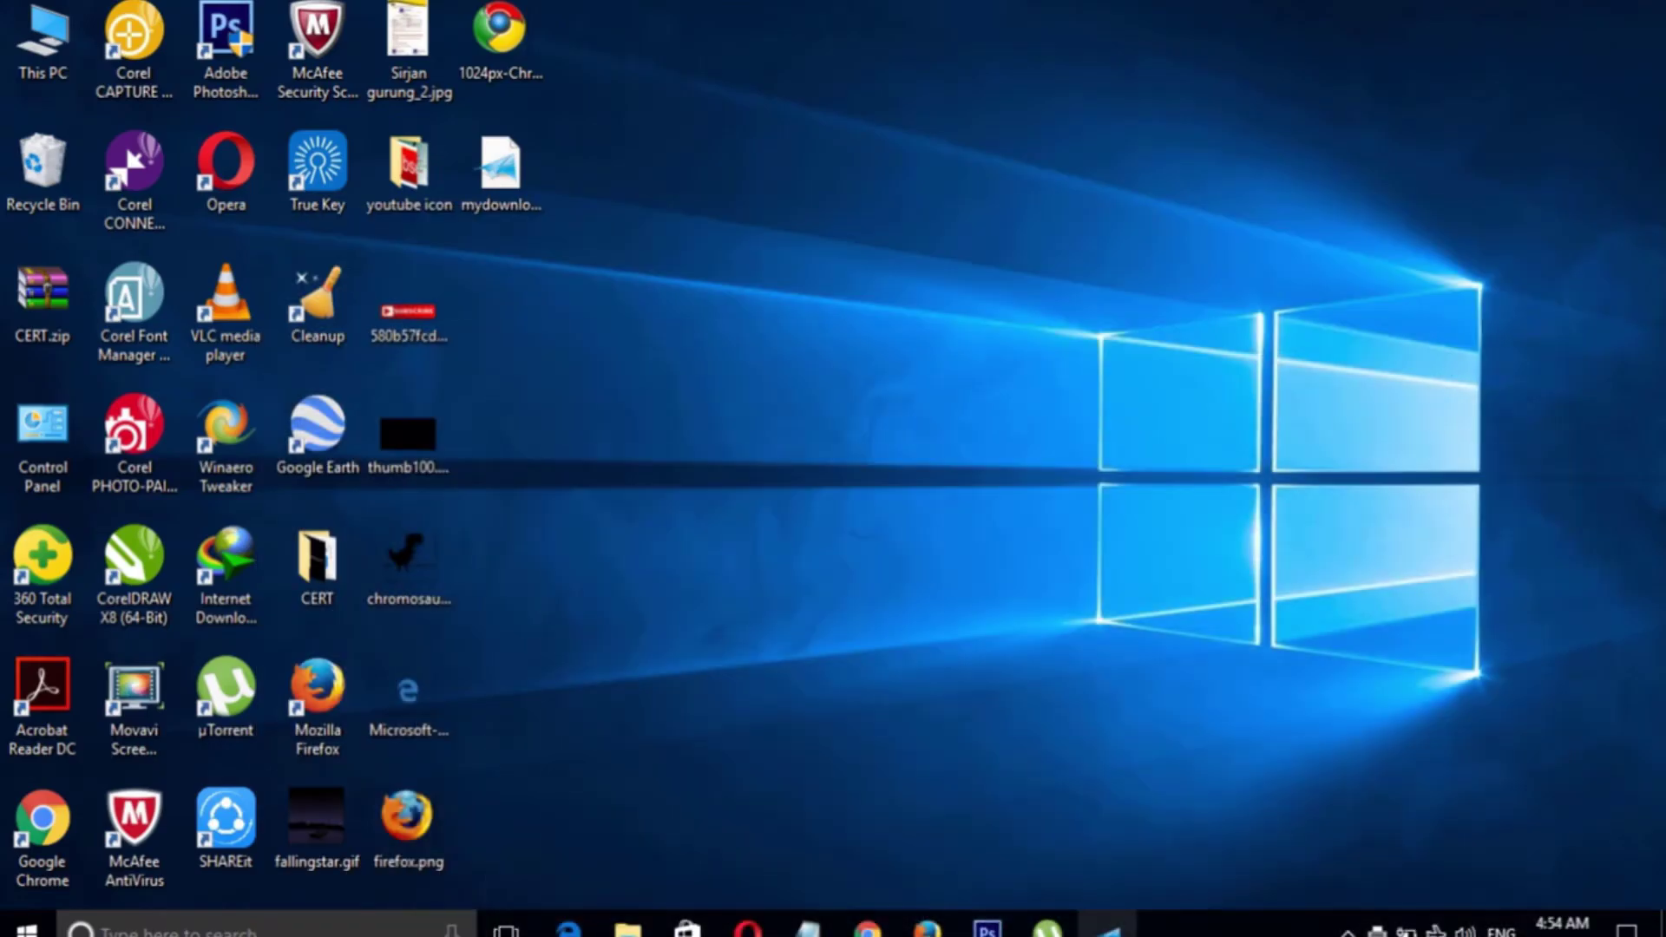
Go back online by turning airplane mode off and Wi-Fi on.
{"action": "left_click", "coordinate": [1435, 930]}
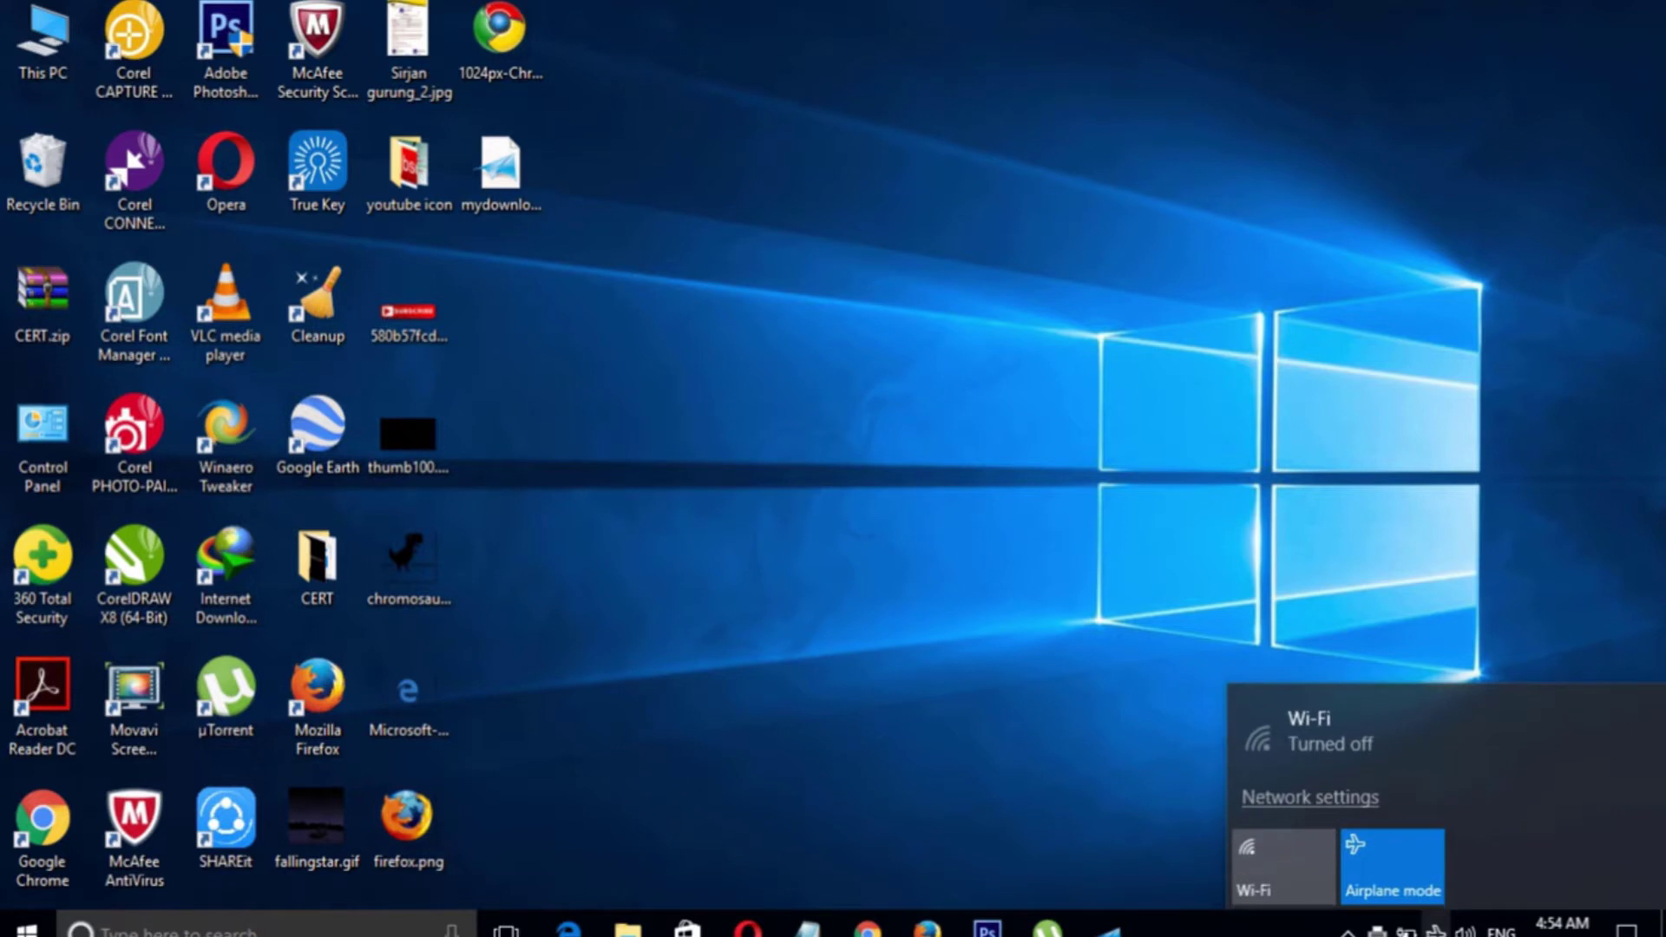
{"action": "left_click", "coordinate": [1284, 868]}
{"action": "left_click", "coordinate": [1392, 867]}
{"action": "key", "text": "Escape"}
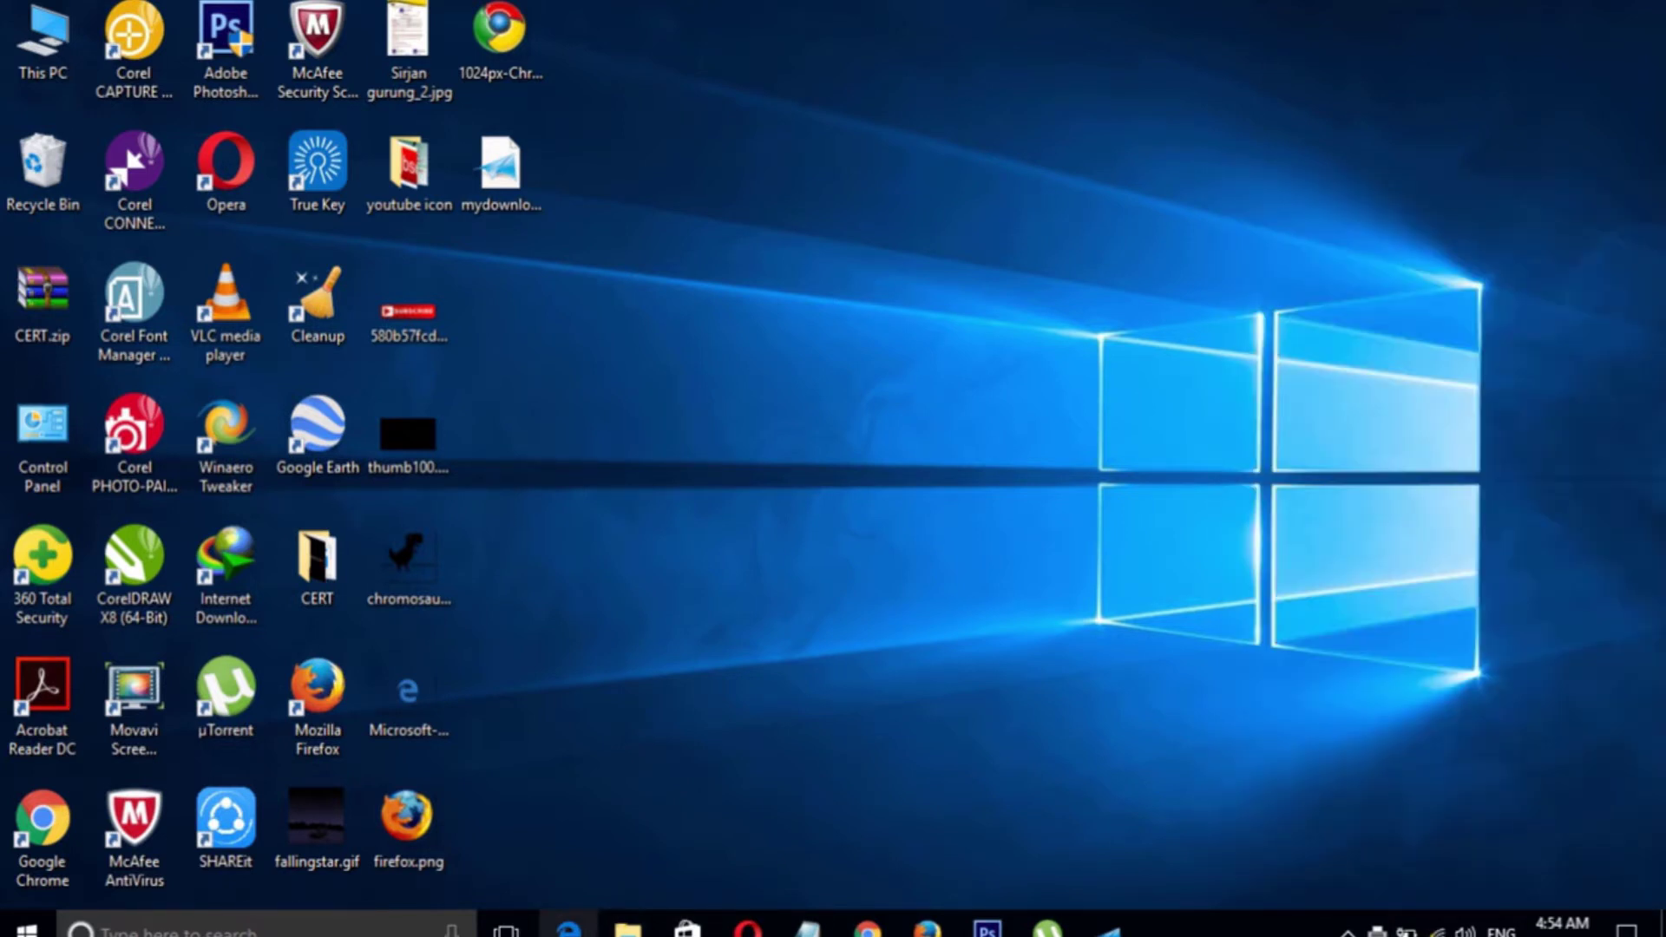
Switch to Microsoft Edge and open the Ozone Wikipedia article with Internet Explorer.
{"action": "left_click", "coordinate": [568, 927]}
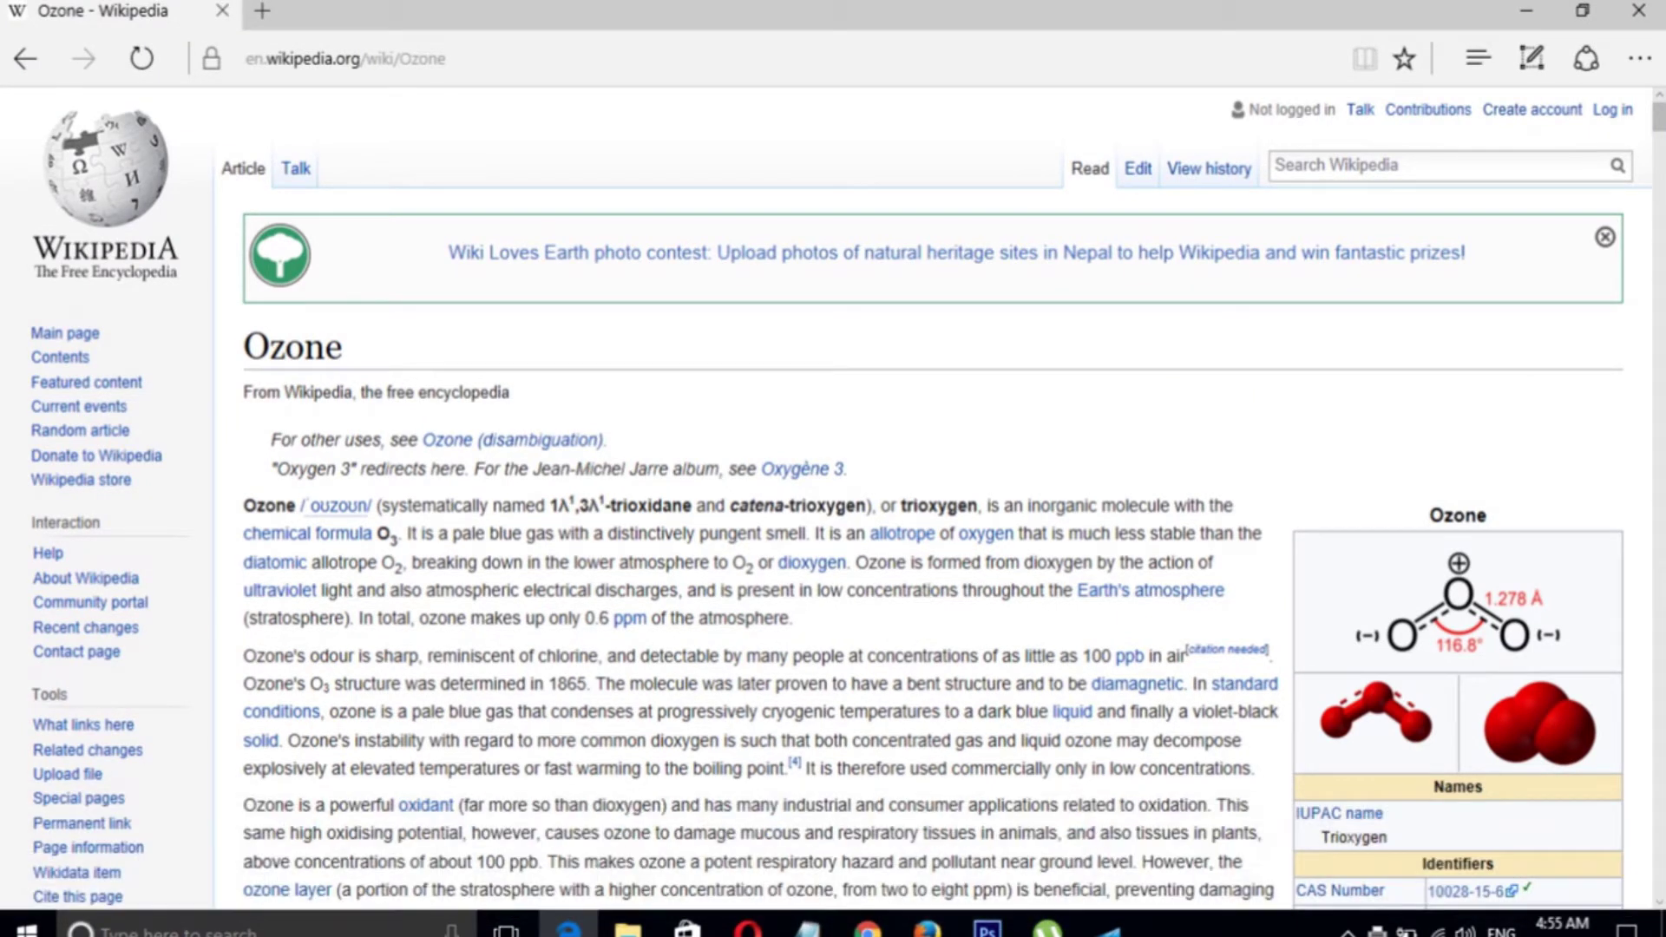
{"action": "left_click", "coordinate": [1638, 58]}
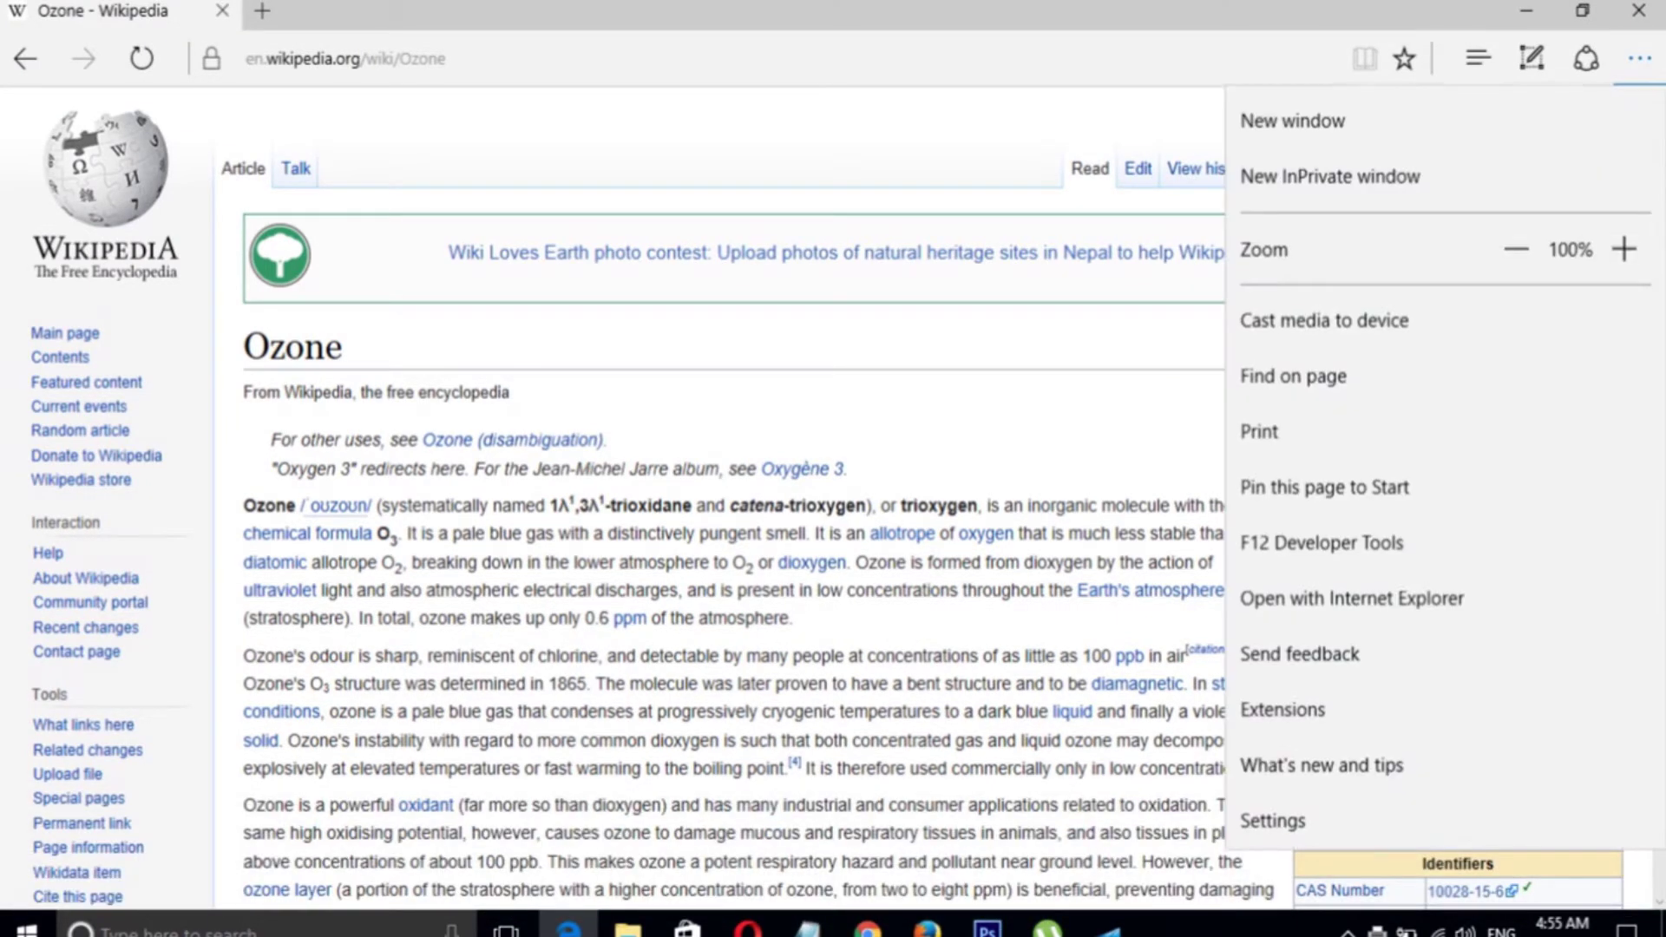
{"action": "key", "text": "Down"}
{"action": "key", "text": "Down"}
{"action": "key", "text": "Down"}
{"action": "key", "text": "Down"}
{"action": "key", "text": "Down"}
{"action": "key", "text": "Down"}
{"action": "key", "text": "Down"}
{"action": "key", "text": "Down"}
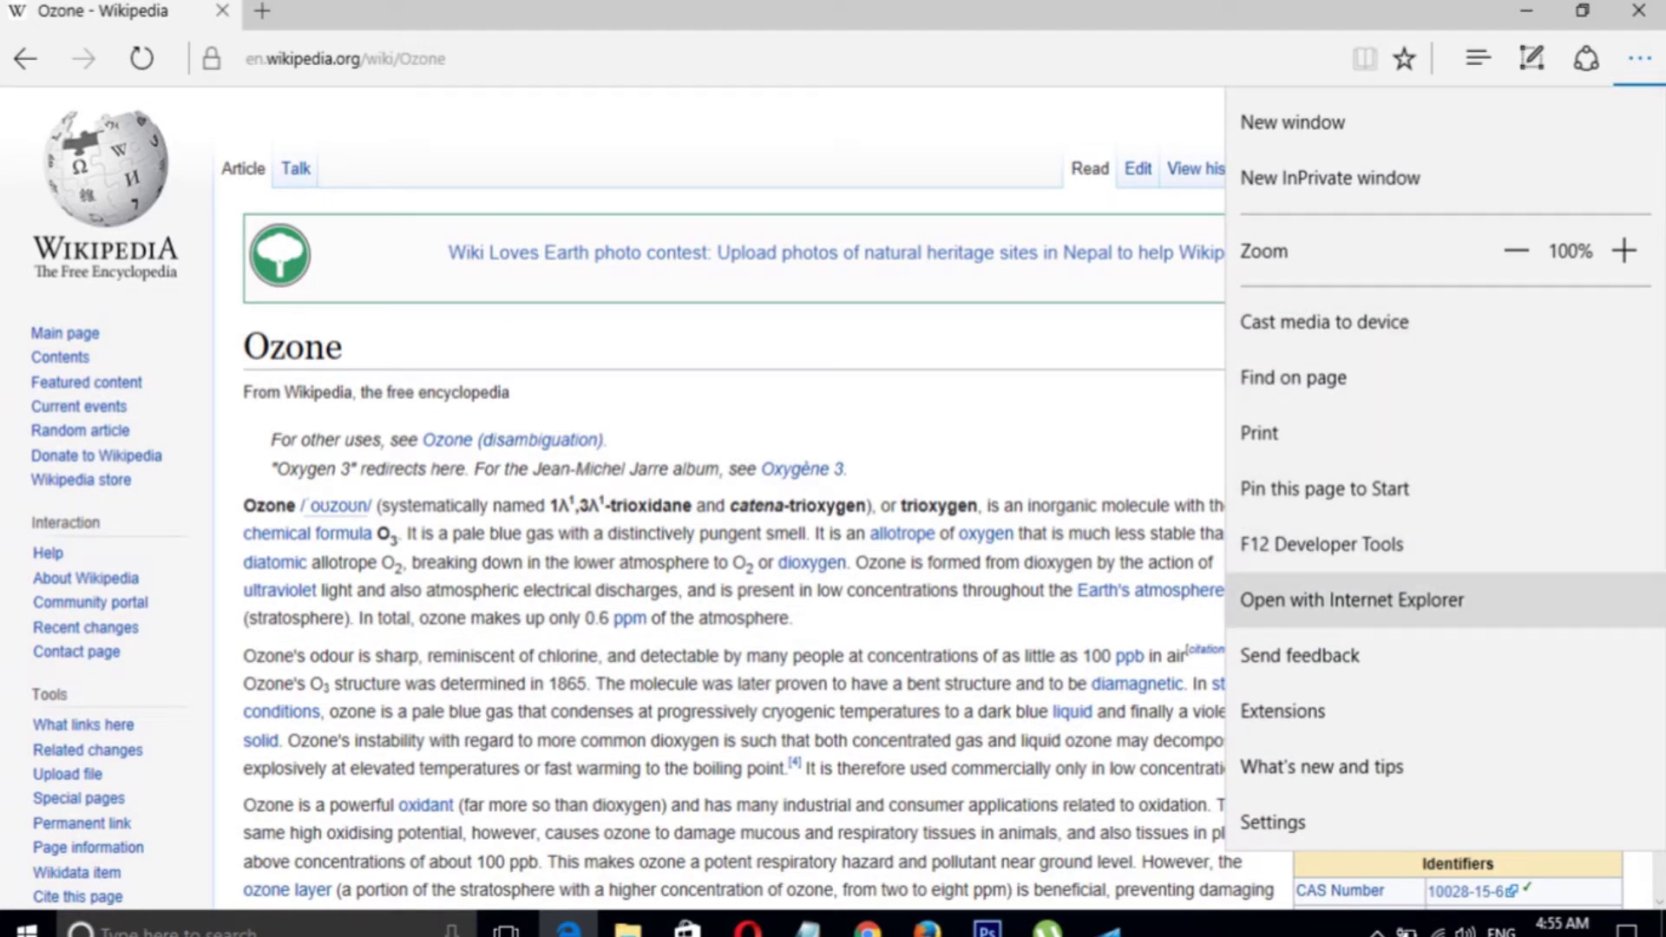
{"action": "key", "text": "Return"}
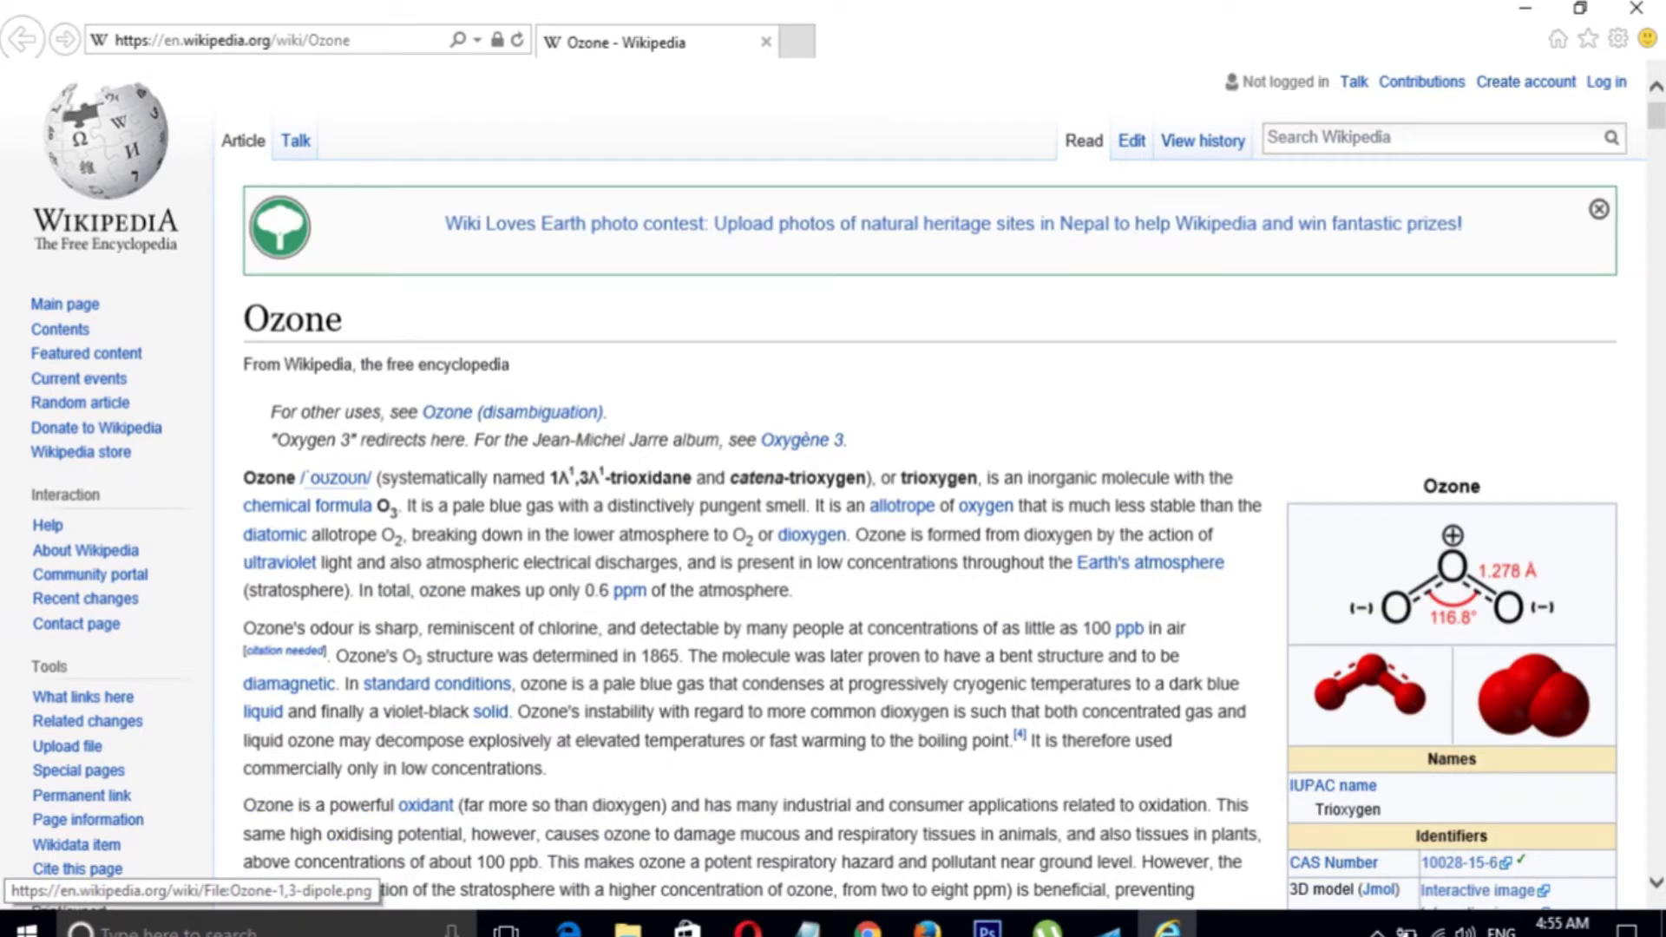
Save the Ozone article to Downloads as Ozone - Wikipedia.htm, using the Webpage, HTML only file type.
{"action": "key", "text": "ctrl+s"}
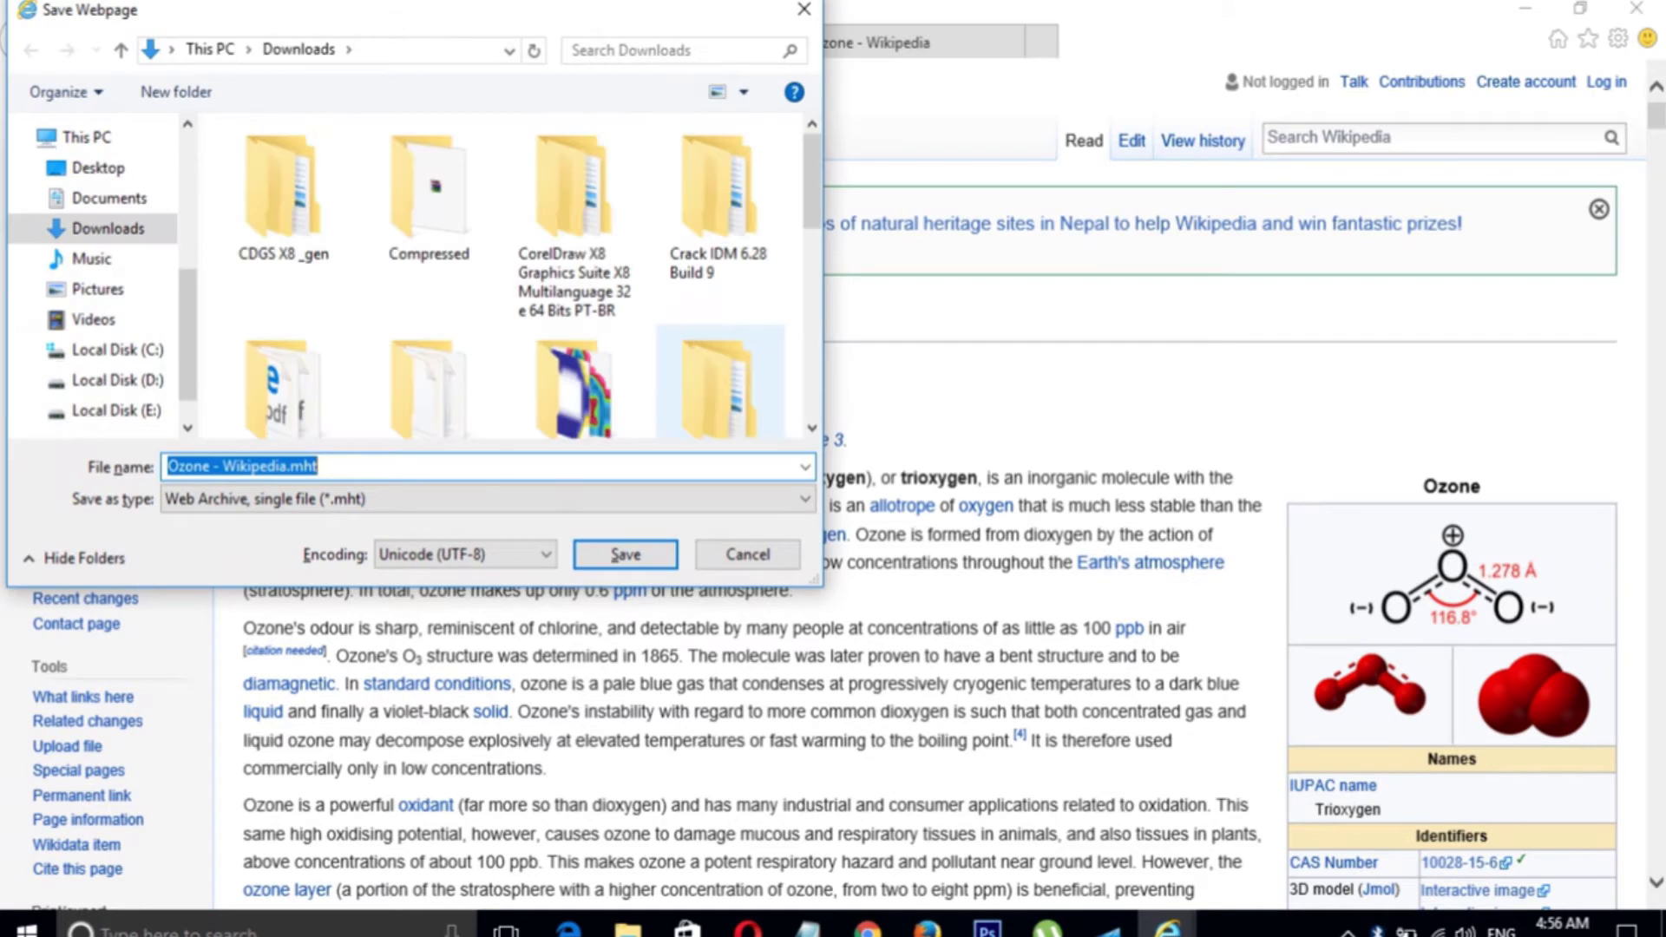
{"action": "left_click", "coordinate": [486, 498]}
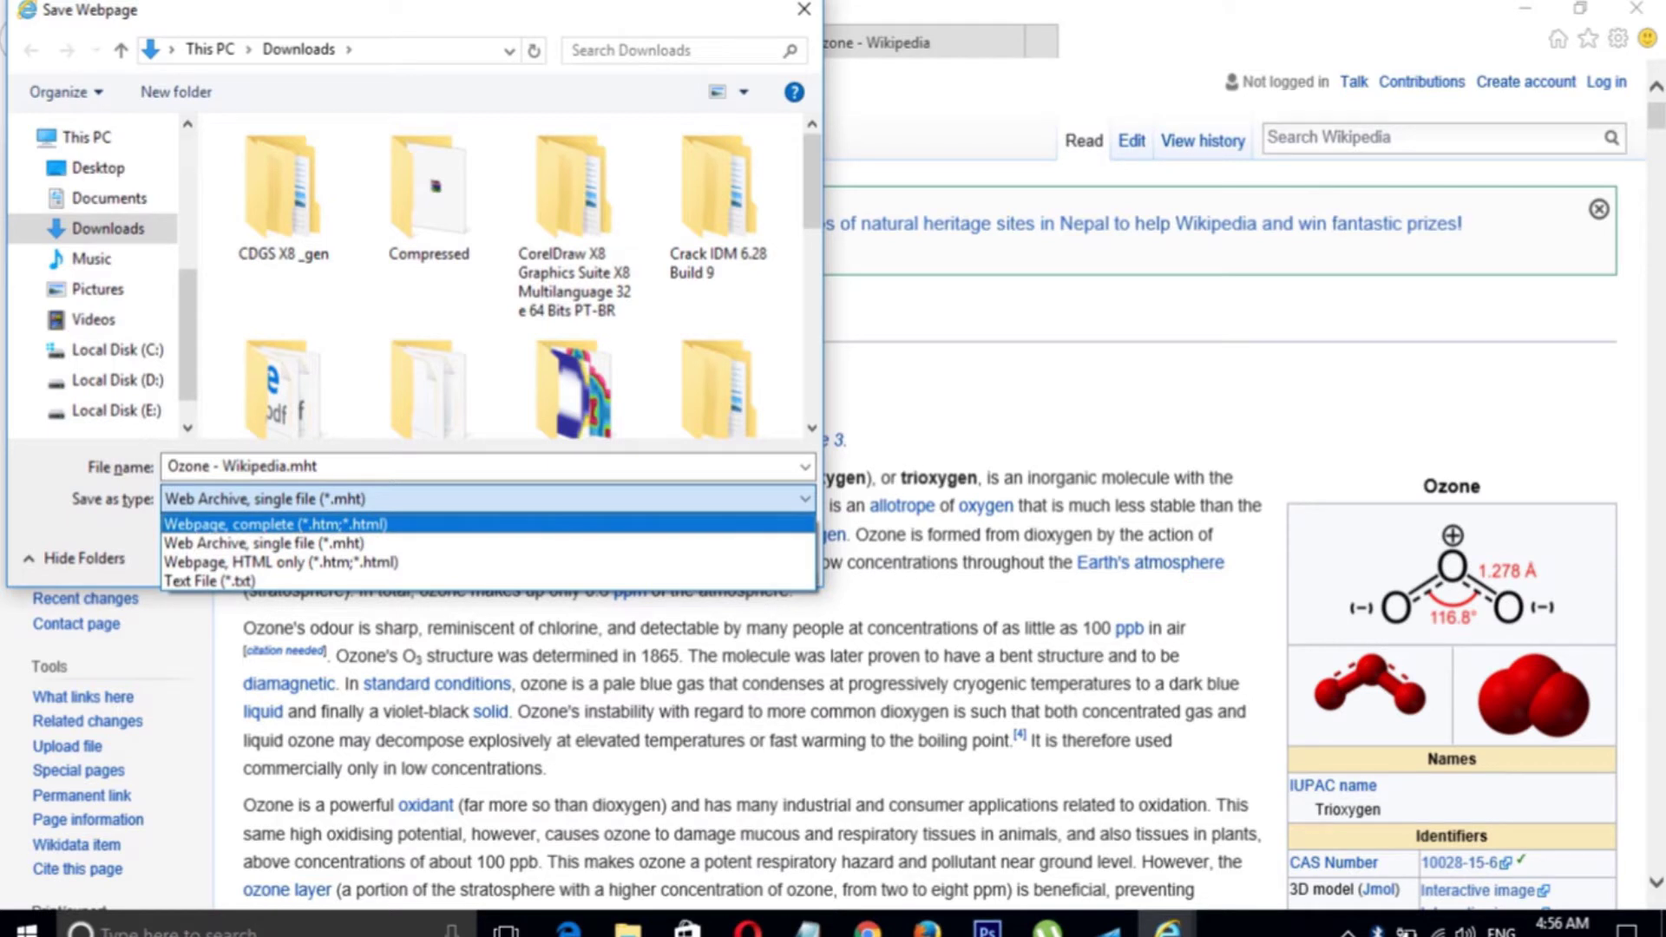
{"action": "key", "text": "Escape"}
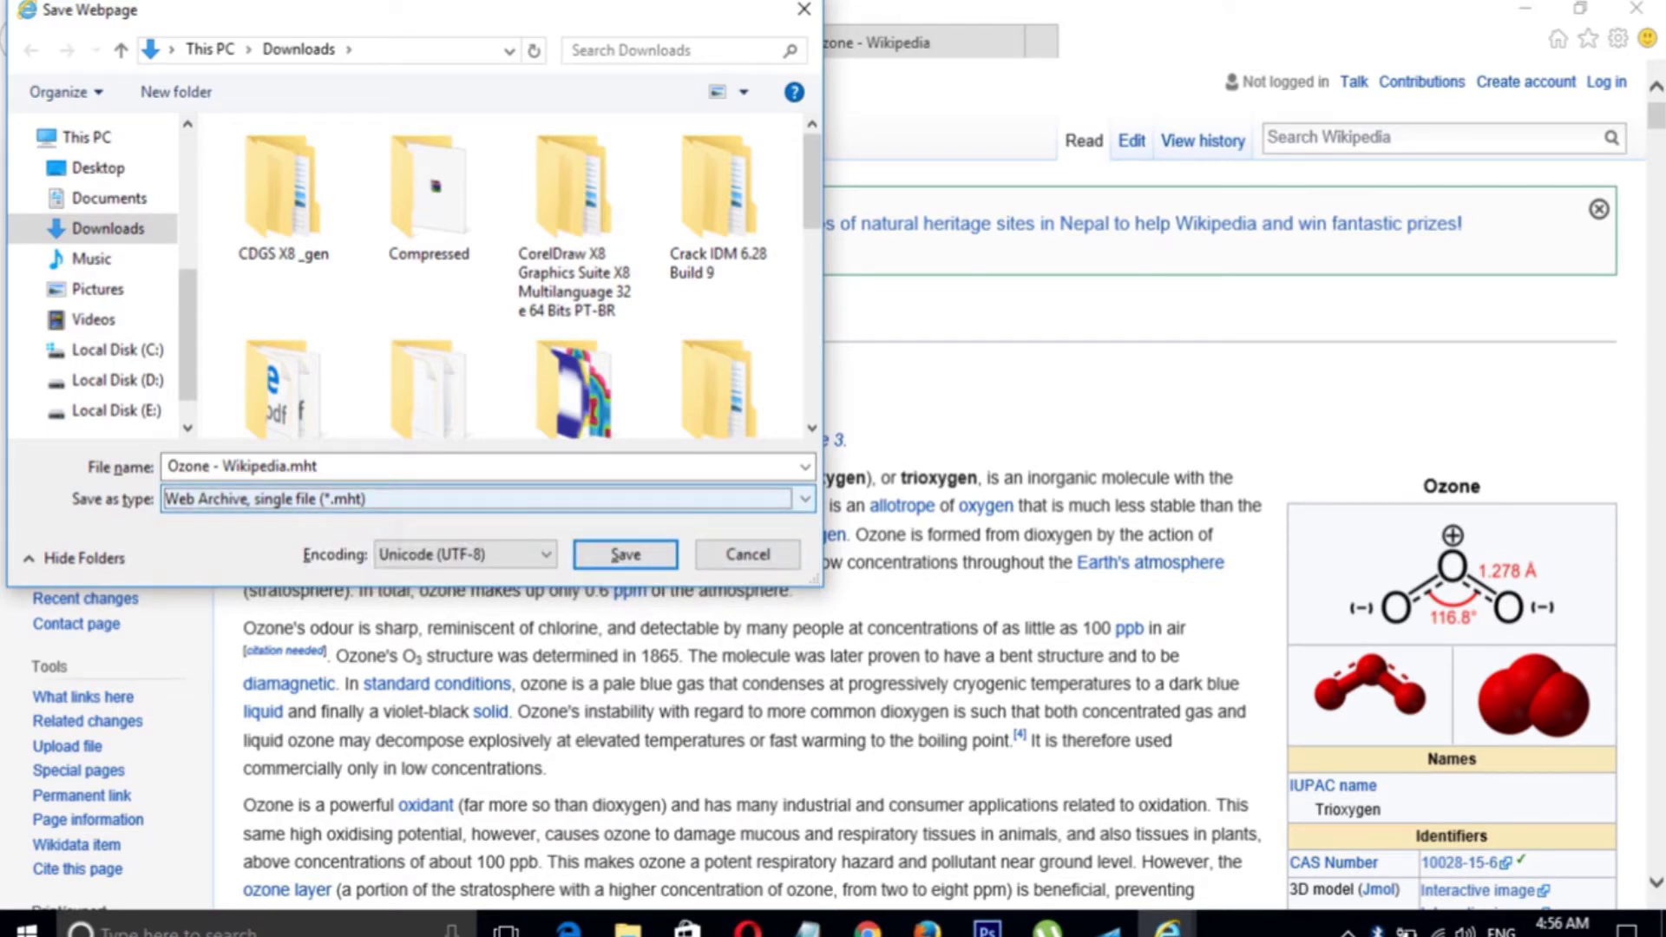
{"action": "key", "text": "alt+Down"}
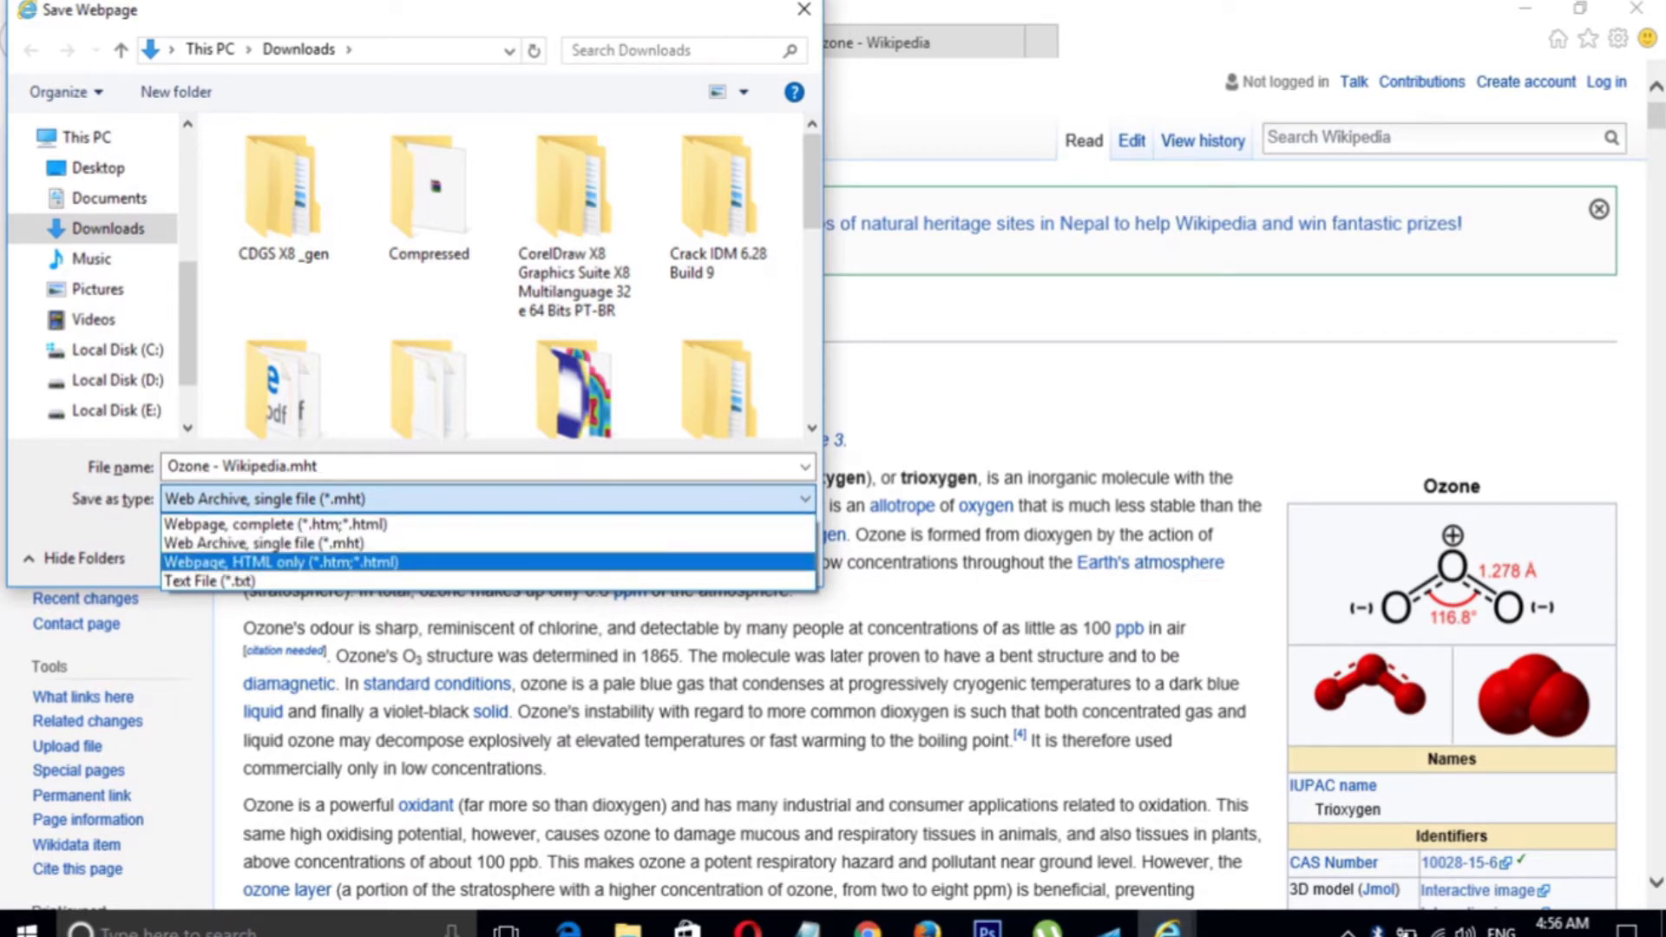
{"action": "left_click", "coordinate": [280, 562]}
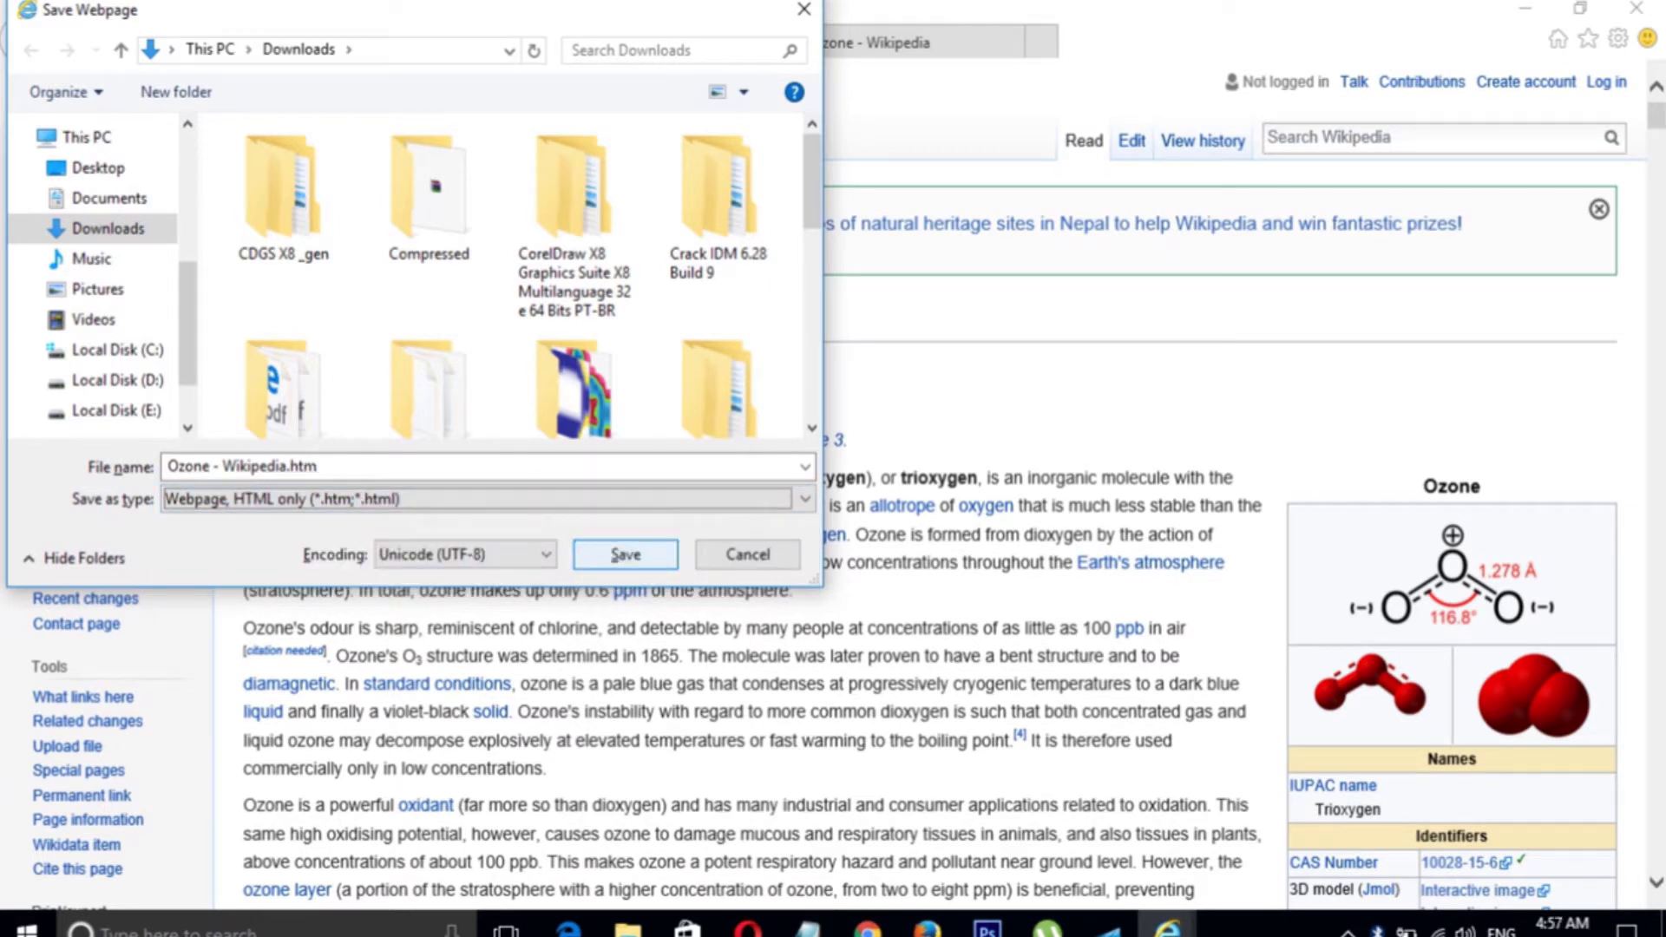
{"action": "left_click", "coordinate": [625, 554]}
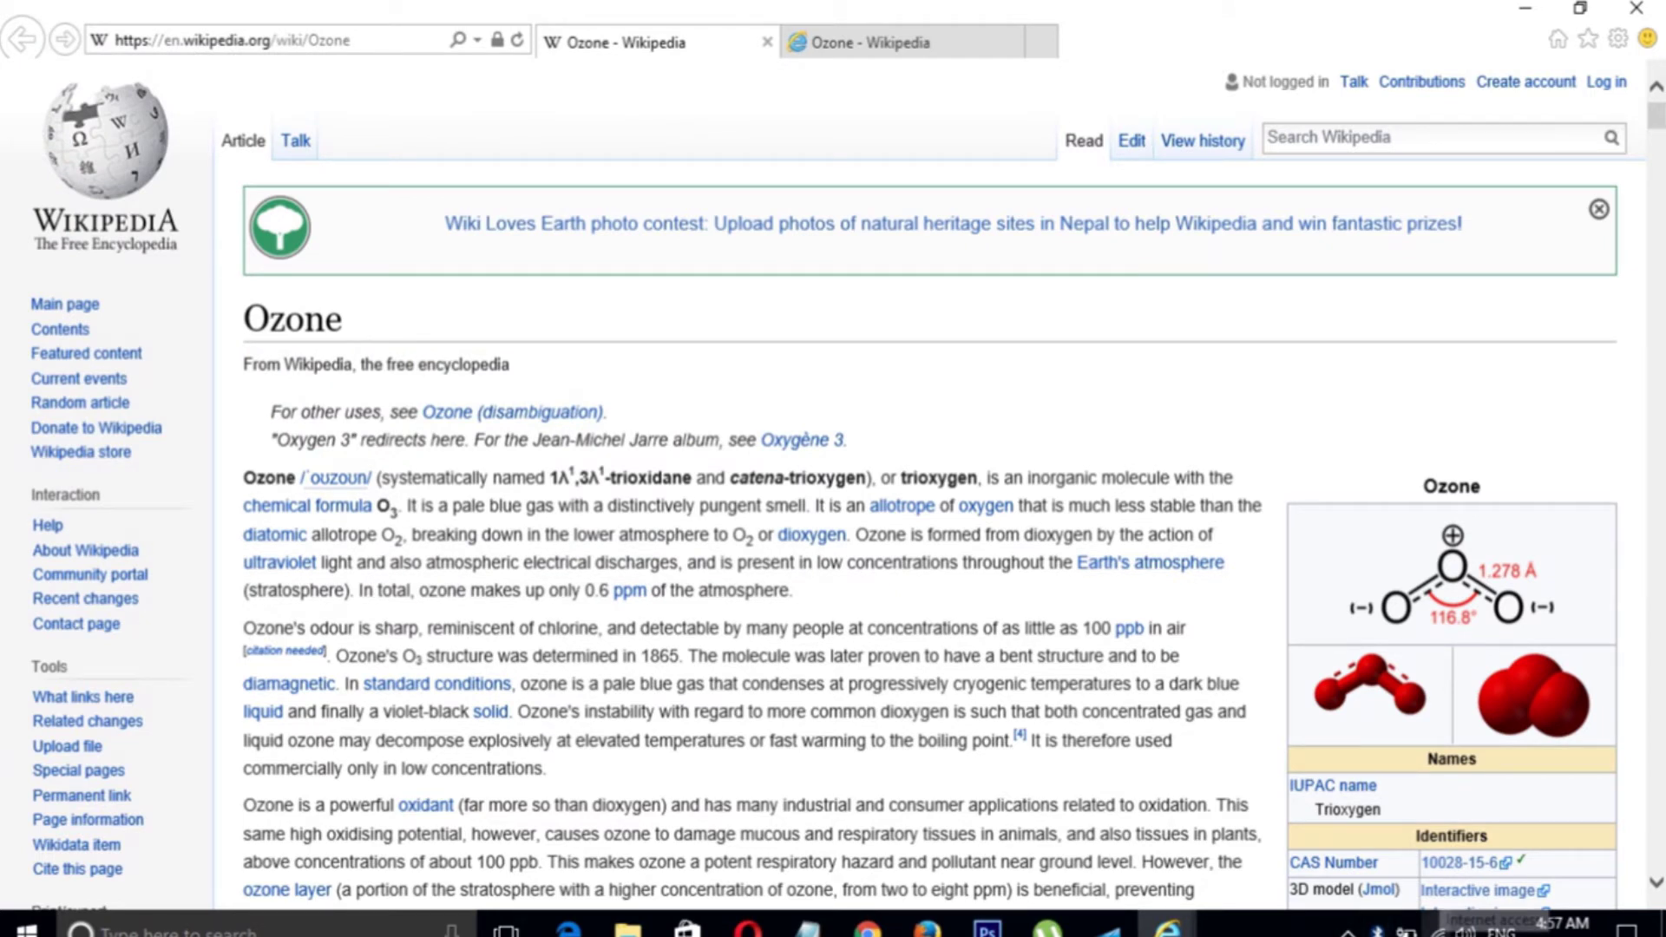
Disconnect from the internet with airplane mode and minimize the browser windows to show the desktop.
{"action": "left_click", "coordinate": [1437, 931]}
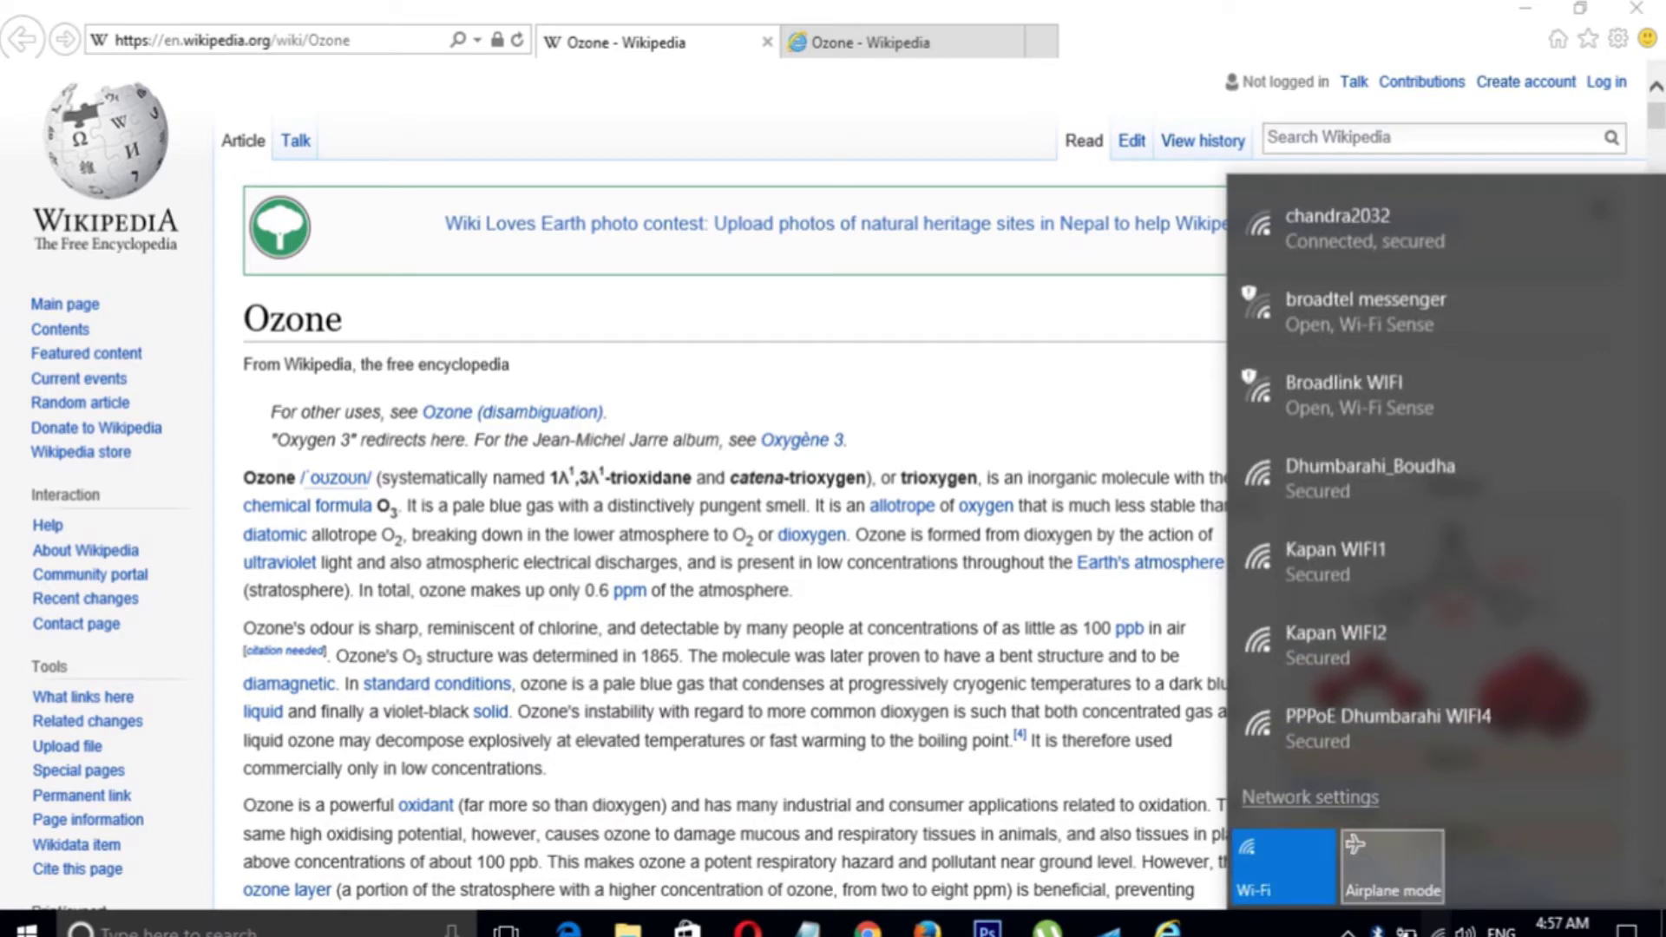
{"action": "left_click", "coordinate": [1353, 845]}
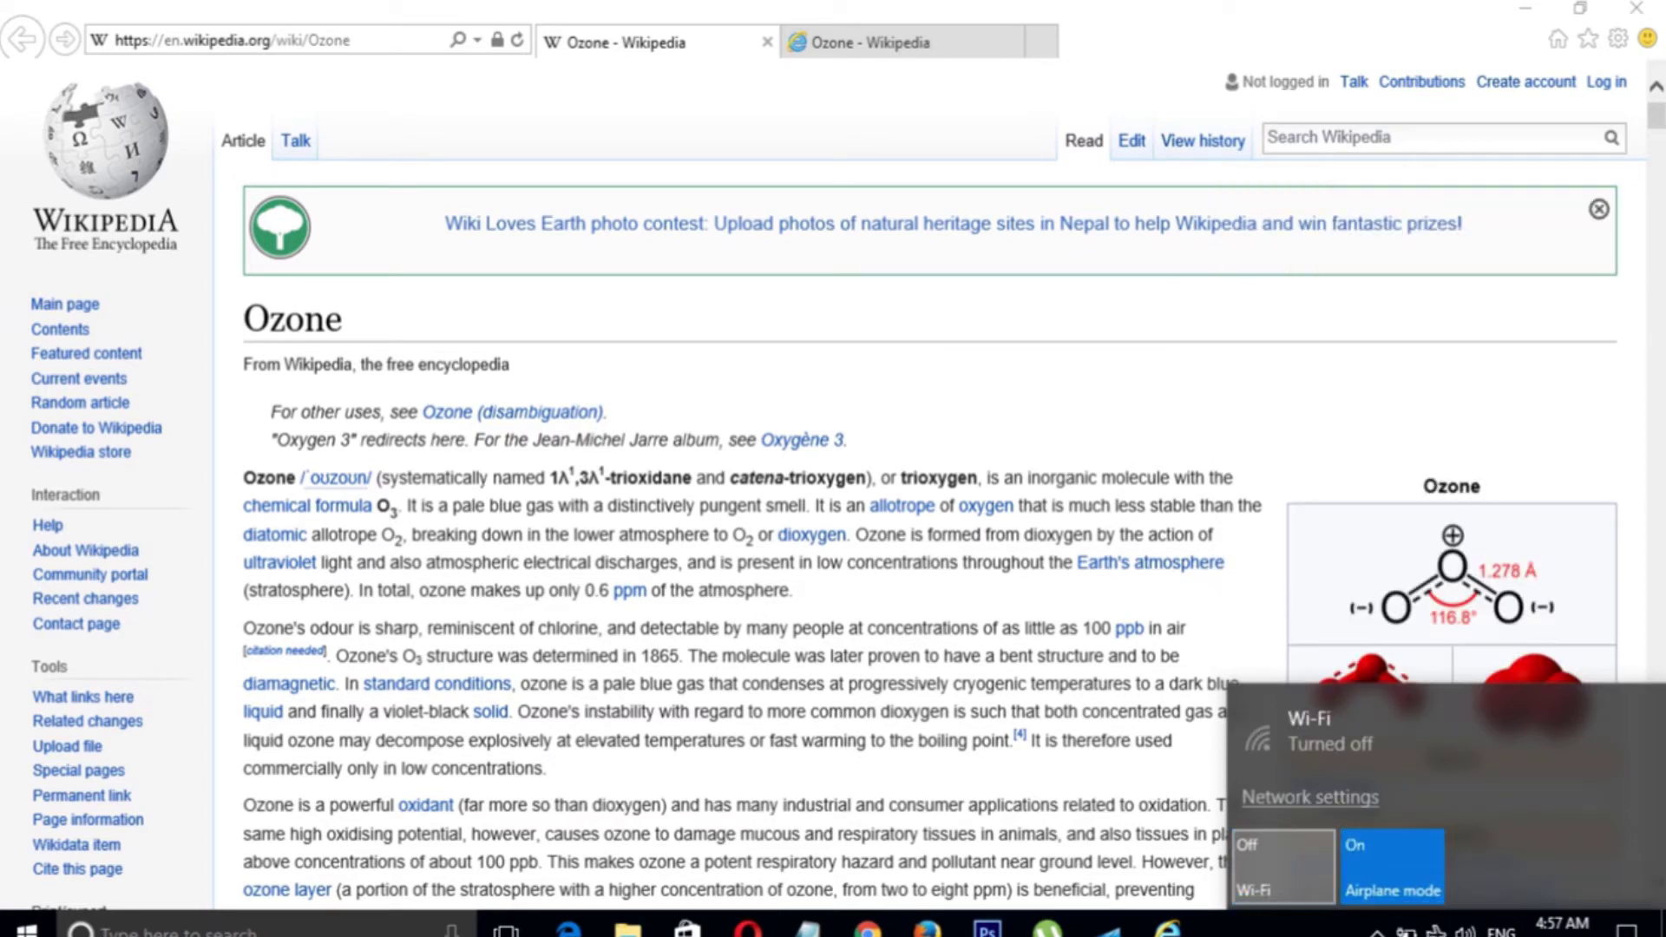
{"action": "key", "text": "Escape"}
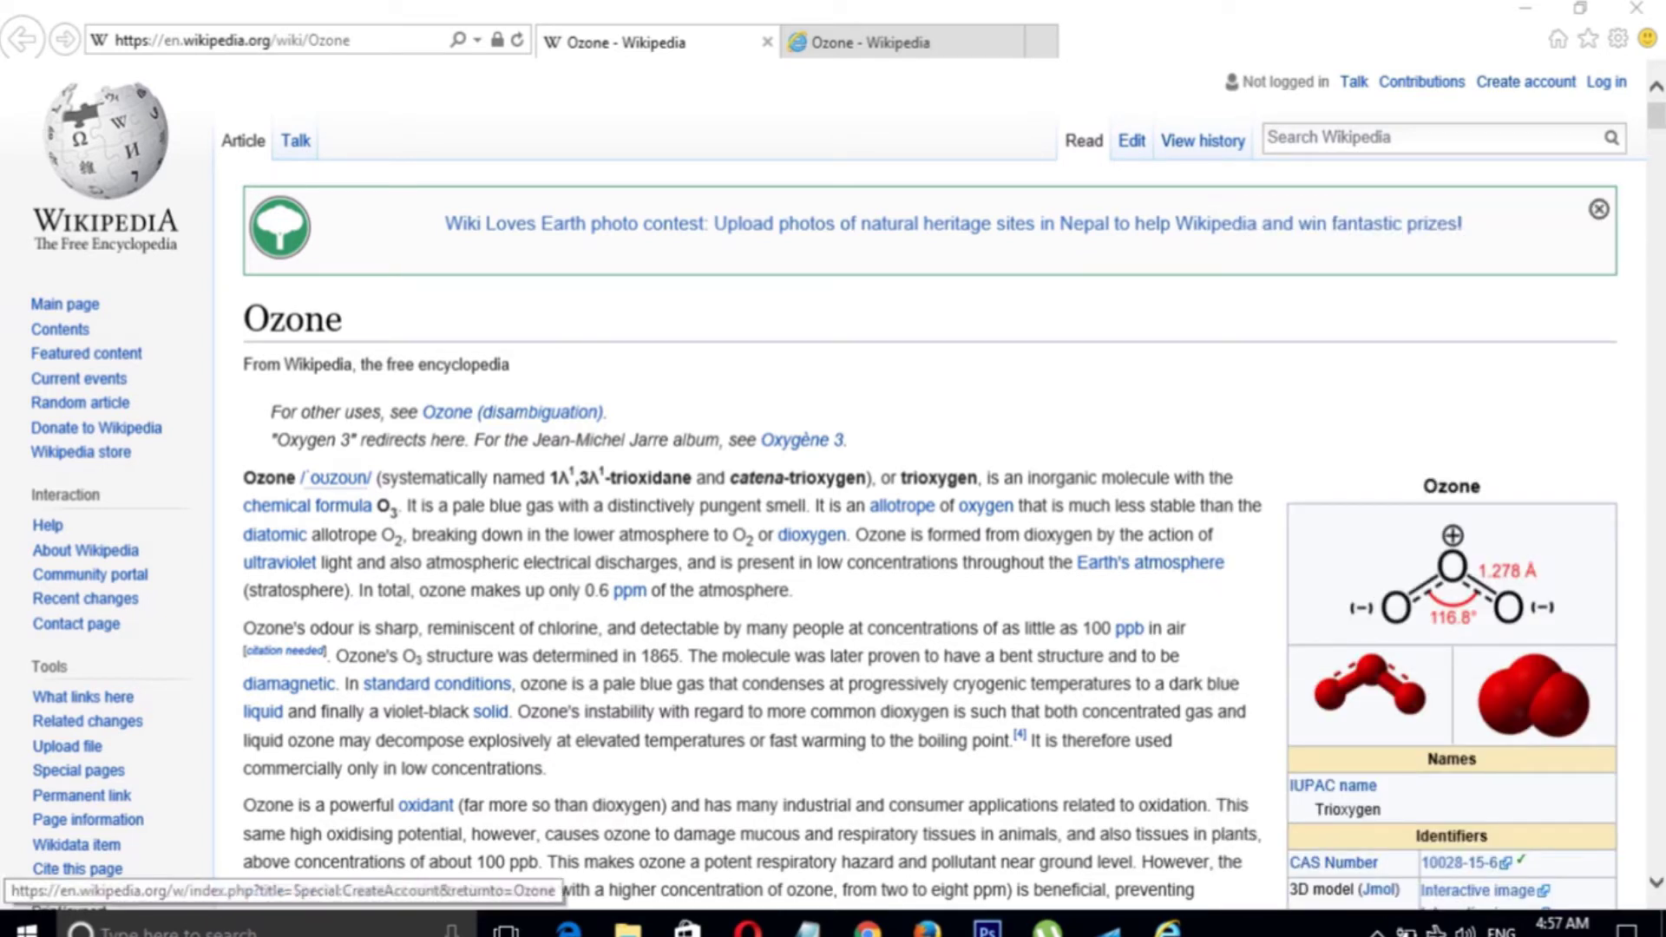
{"action": "left_click", "coordinate": [1524, 8]}
{"action": "left_click", "coordinate": [1525, 7]}
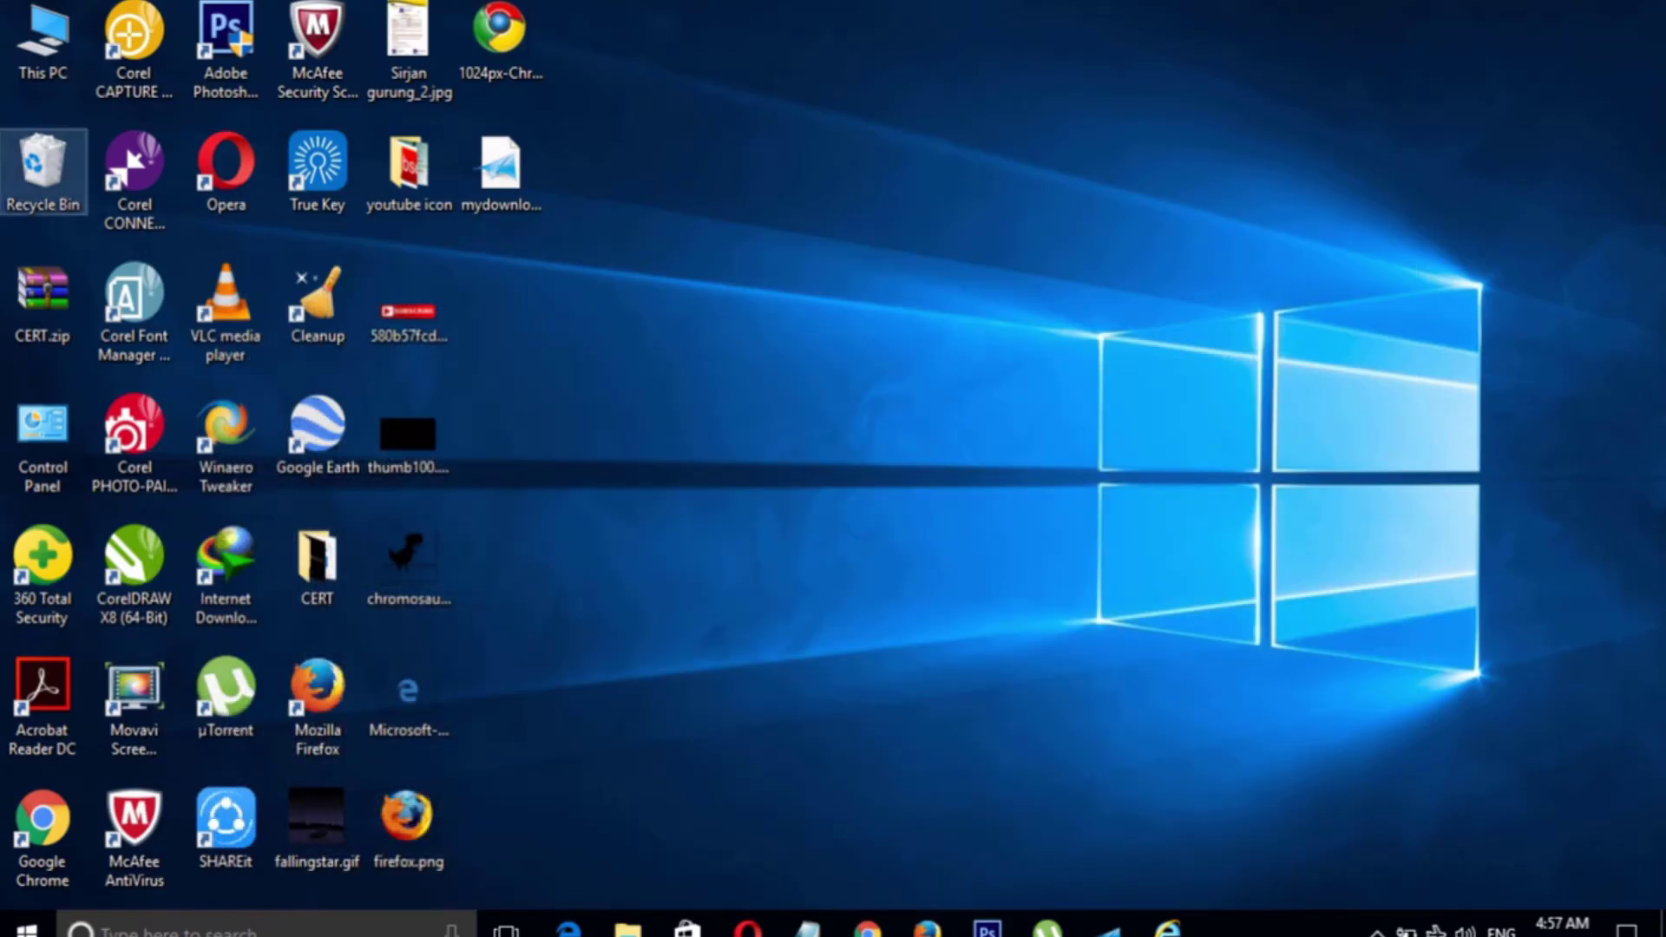
Open the Downloads folder from This PC and open Ozone - Wikipedia.htm with Google Chrome.
{"action": "double_click", "coordinate": [44, 39]}
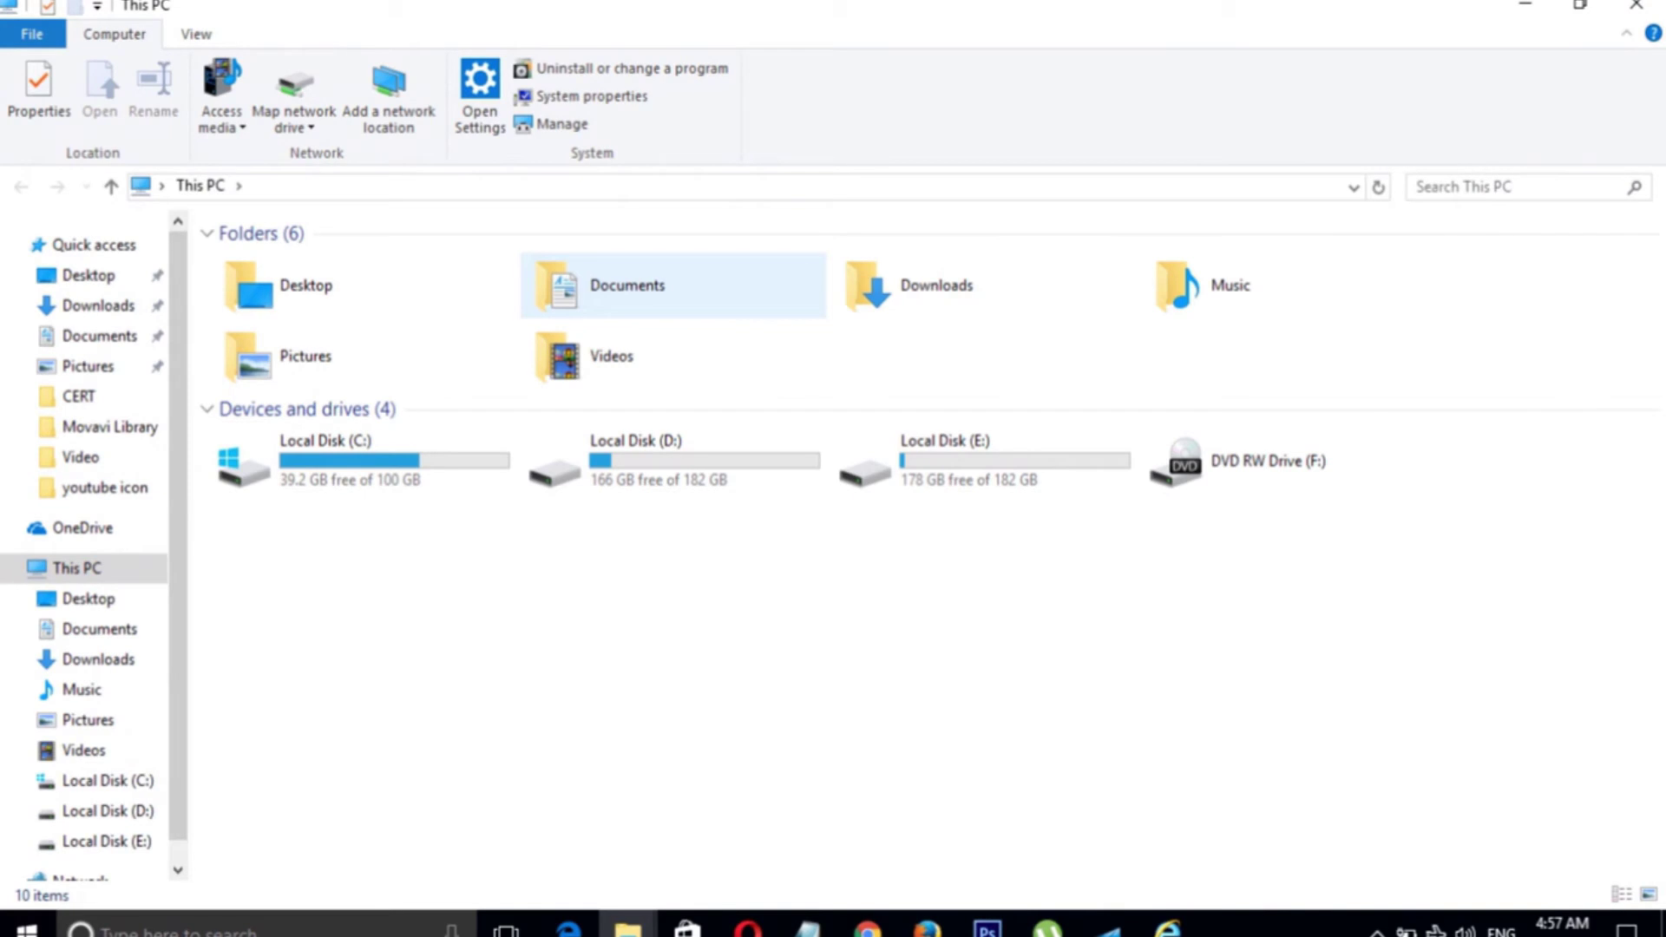
{"action": "double_click", "coordinate": [868, 286]}
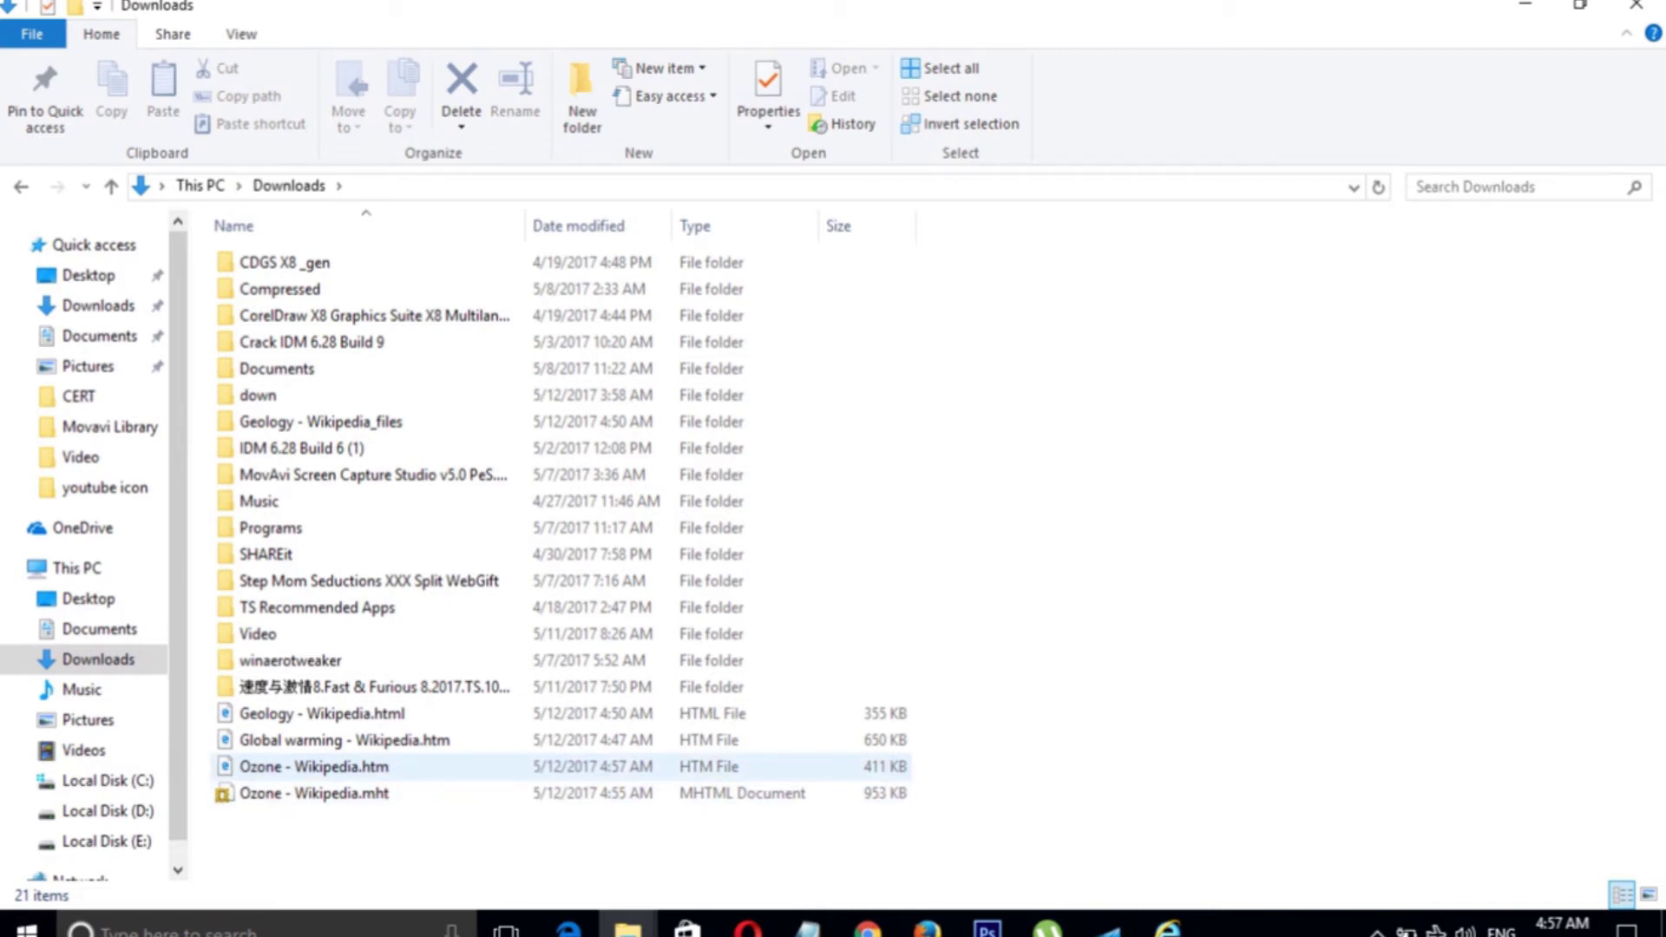
{"action": "left_click", "coordinate": [287, 767]}
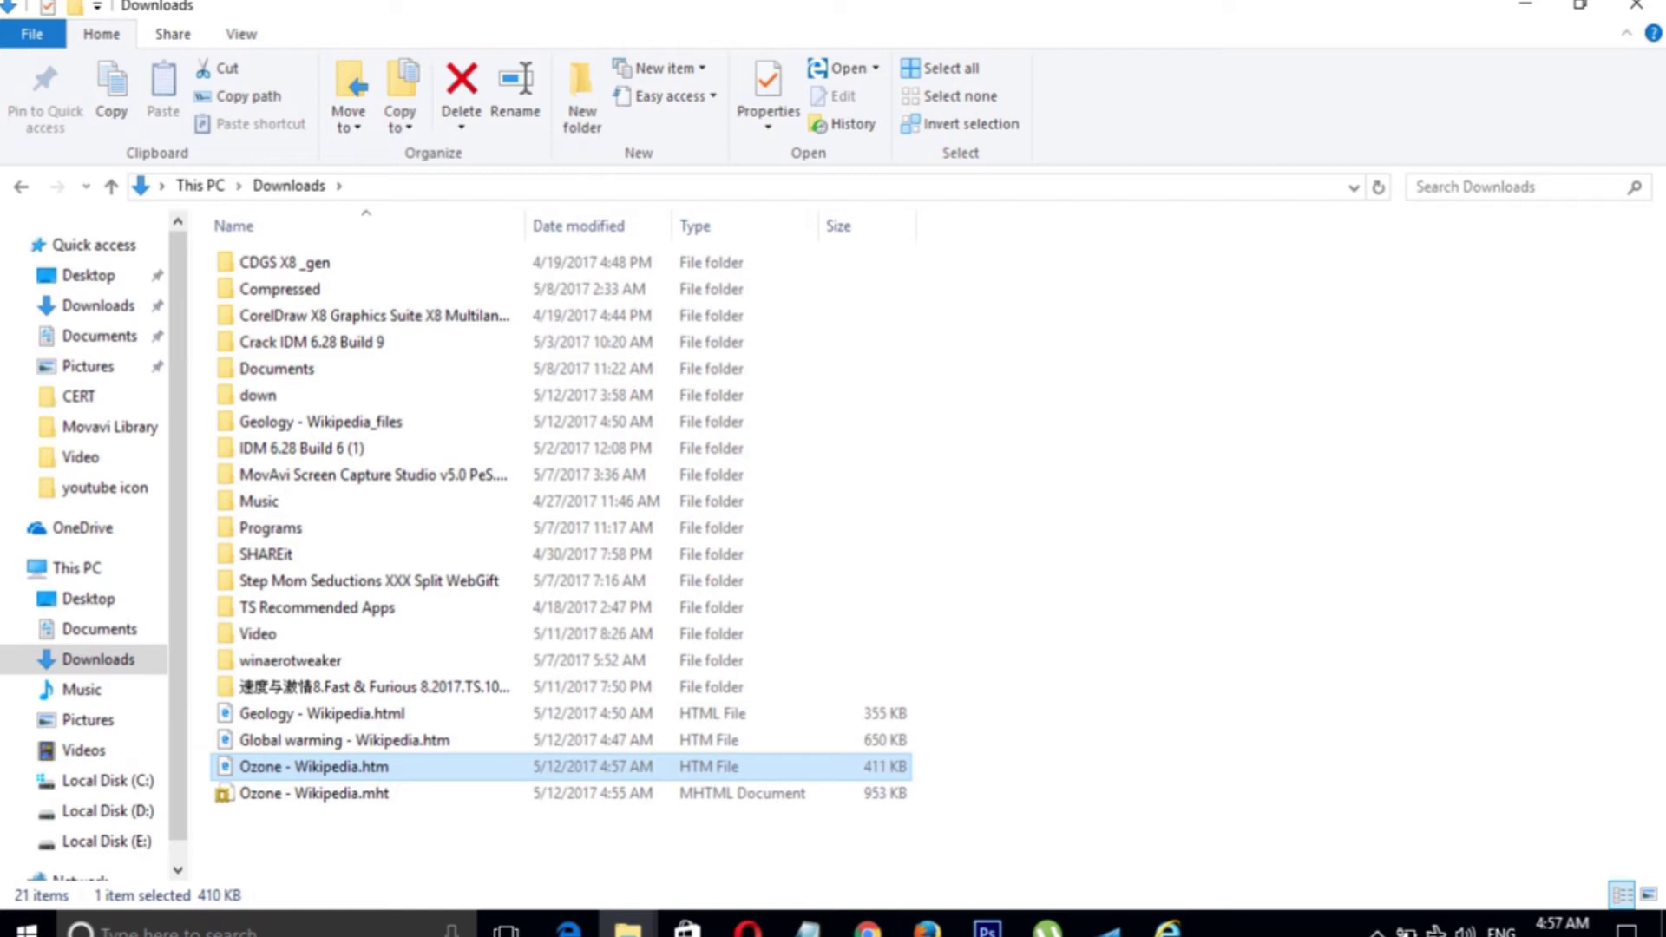
{"action": "right_click", "coordinate": [323, 767]}
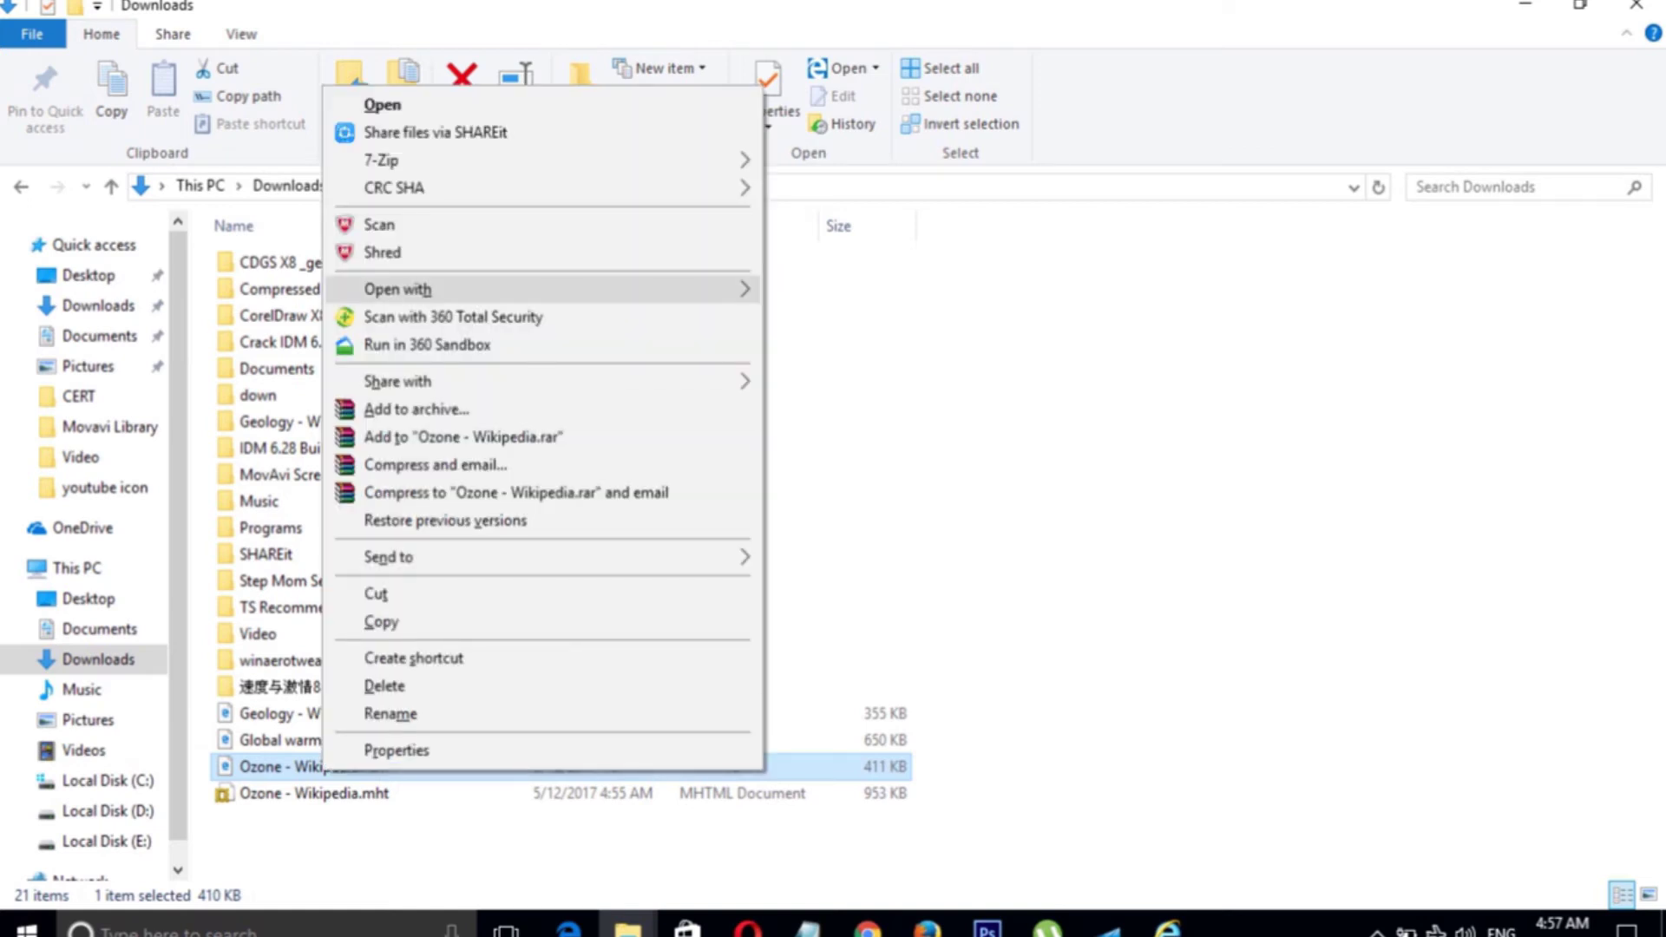
{"action": "mouse_move", "coordinate": [434, 289]}
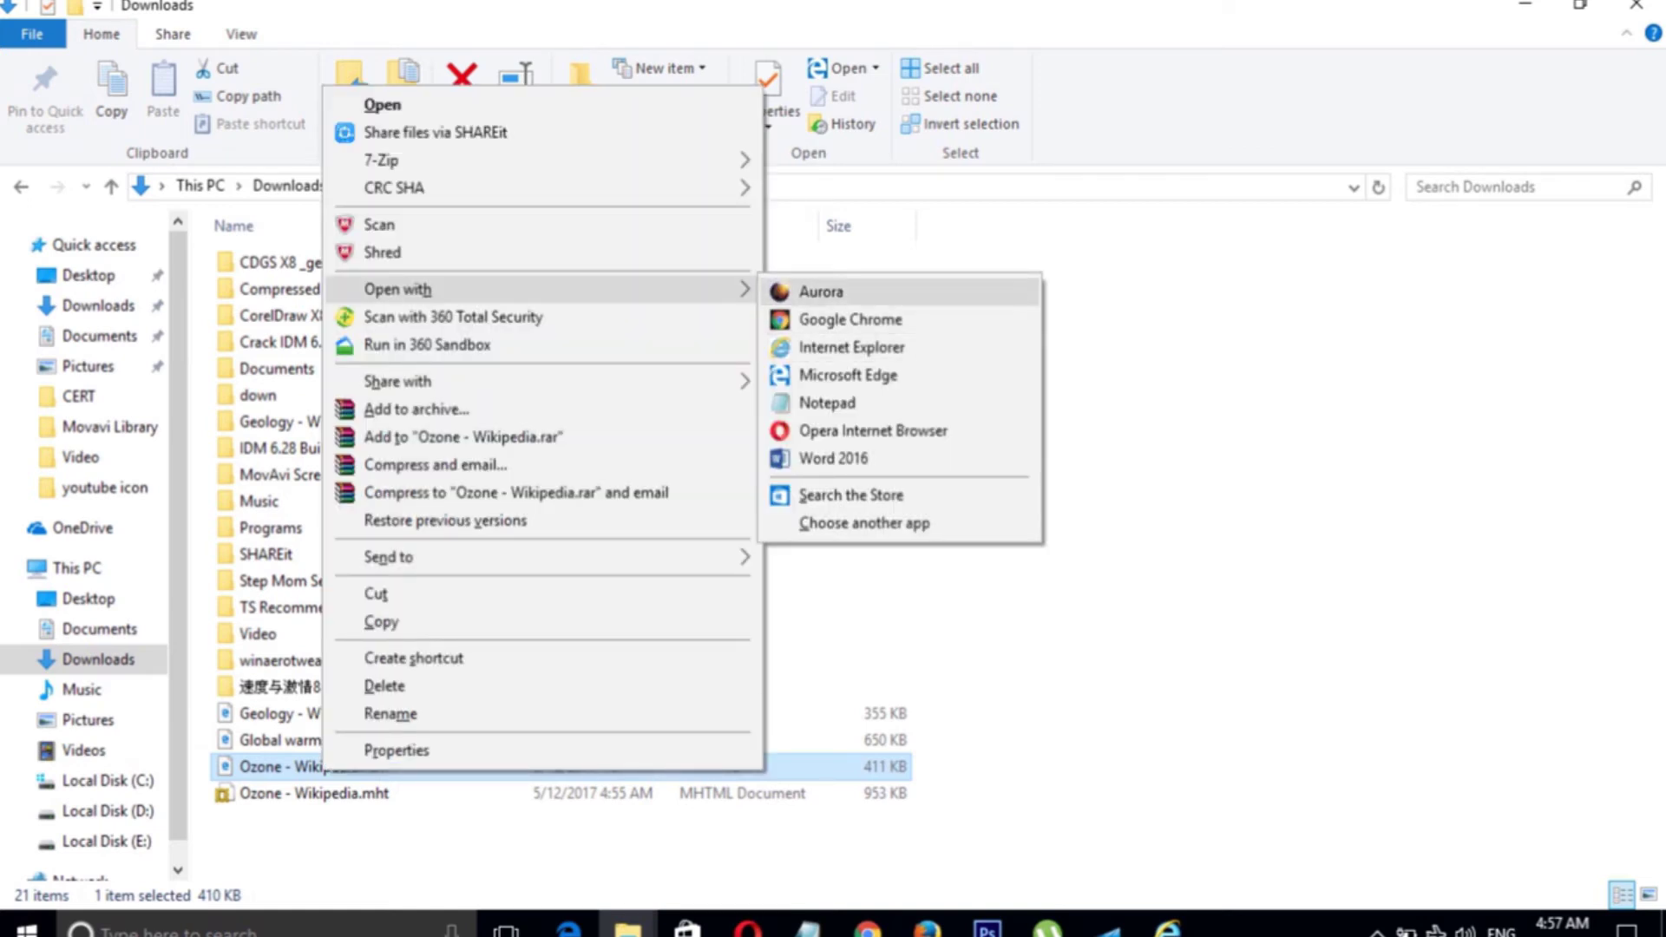
{"action": "left_click", "coordinate": [850, 319]}
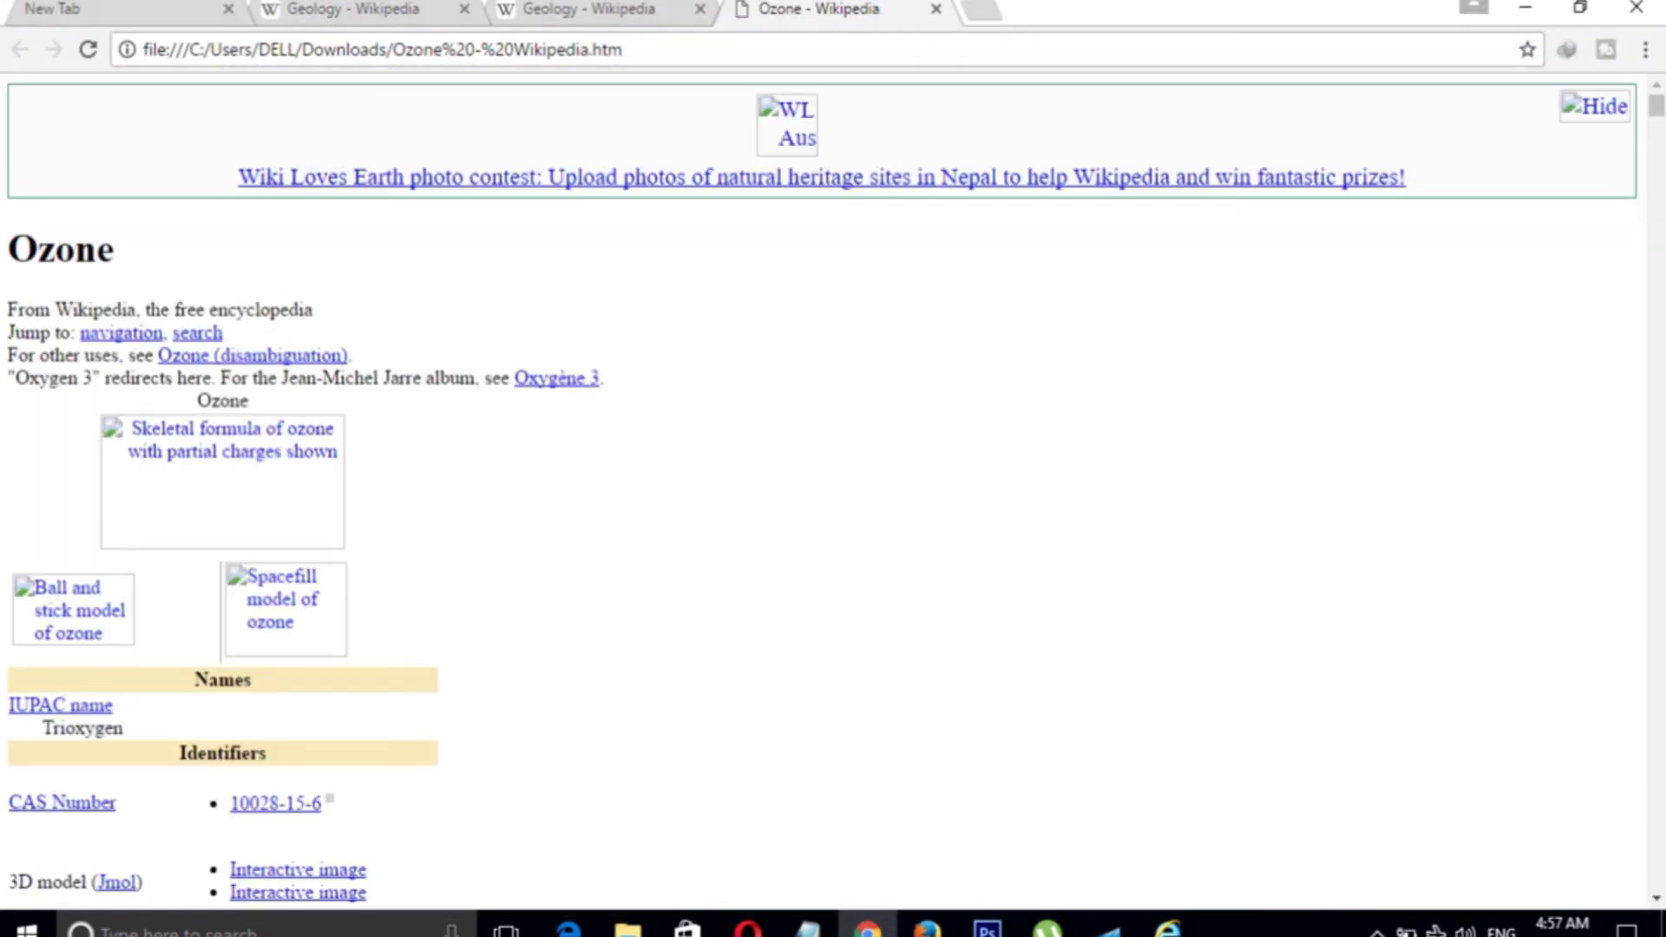
Look through the saved Ozone page offline in Chrome, and minimize the windows to return to the desktop.
{"action": "scroll", "coordinate": [833, 486], "scroll_direction": "down", "scroll_amount": 20}
{"action": "scroll", "coordinate": [832, 486], "scroll_direction": "down", "scroll_amount": 20}
{"action": "scroll", "coordinate": [833, 486], "scroll_direction": "up", "scroll_amount": 20}
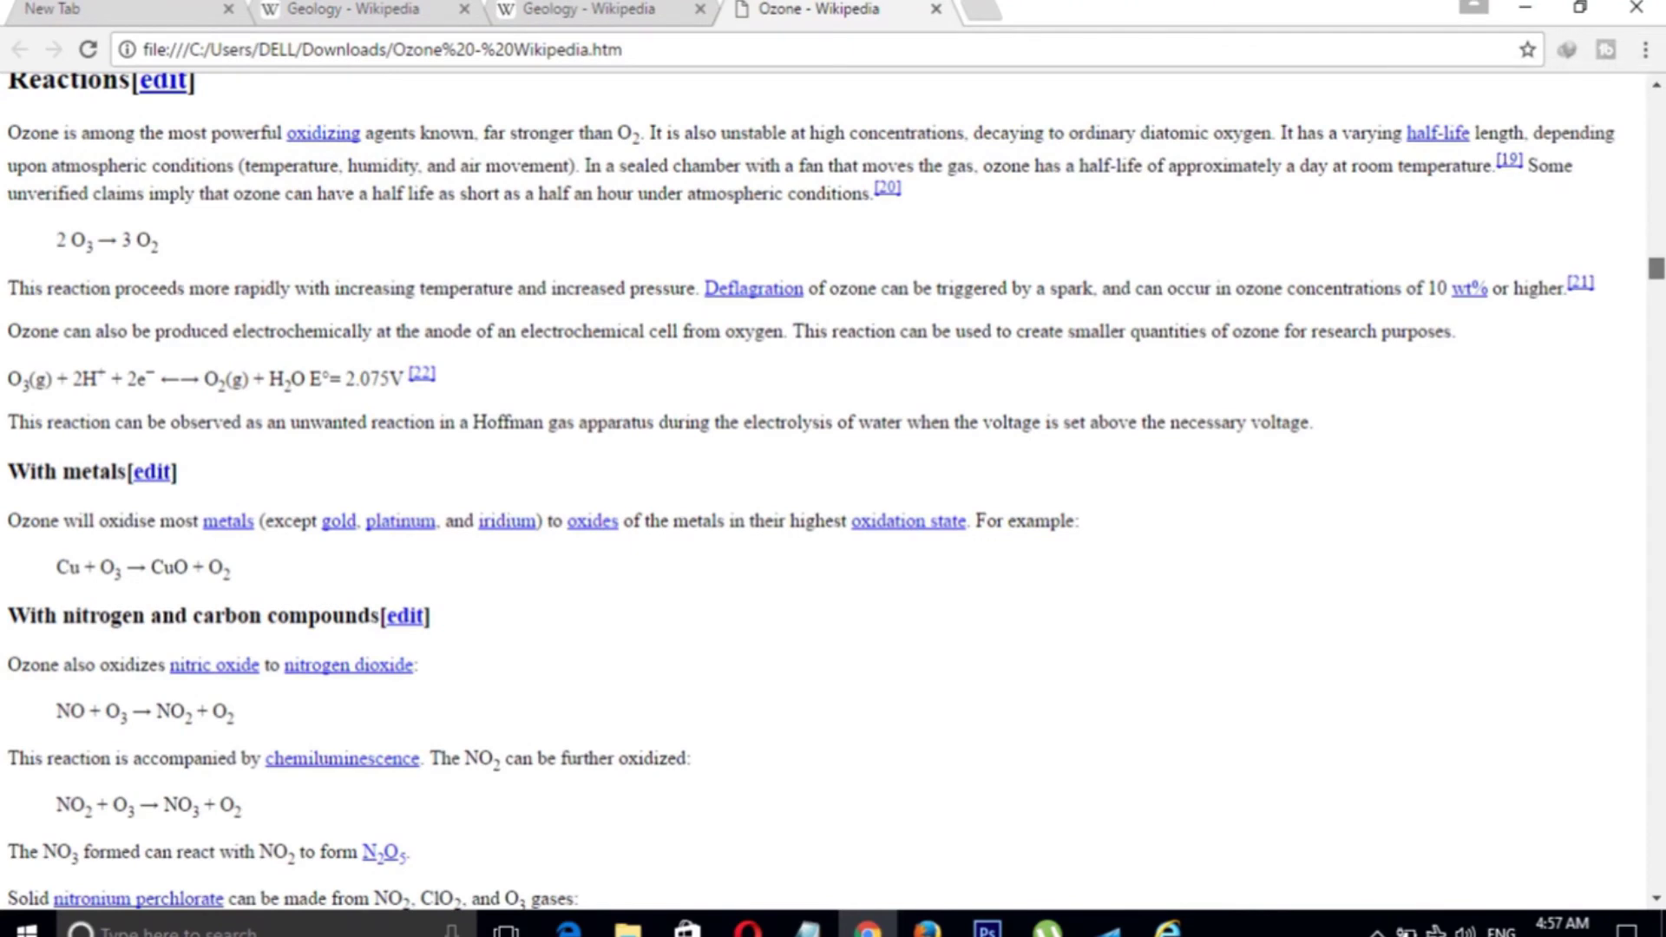
{"action": "left_click_drag", "start_coordinate": [1655, 267], "coordinate": [1656, 121]}
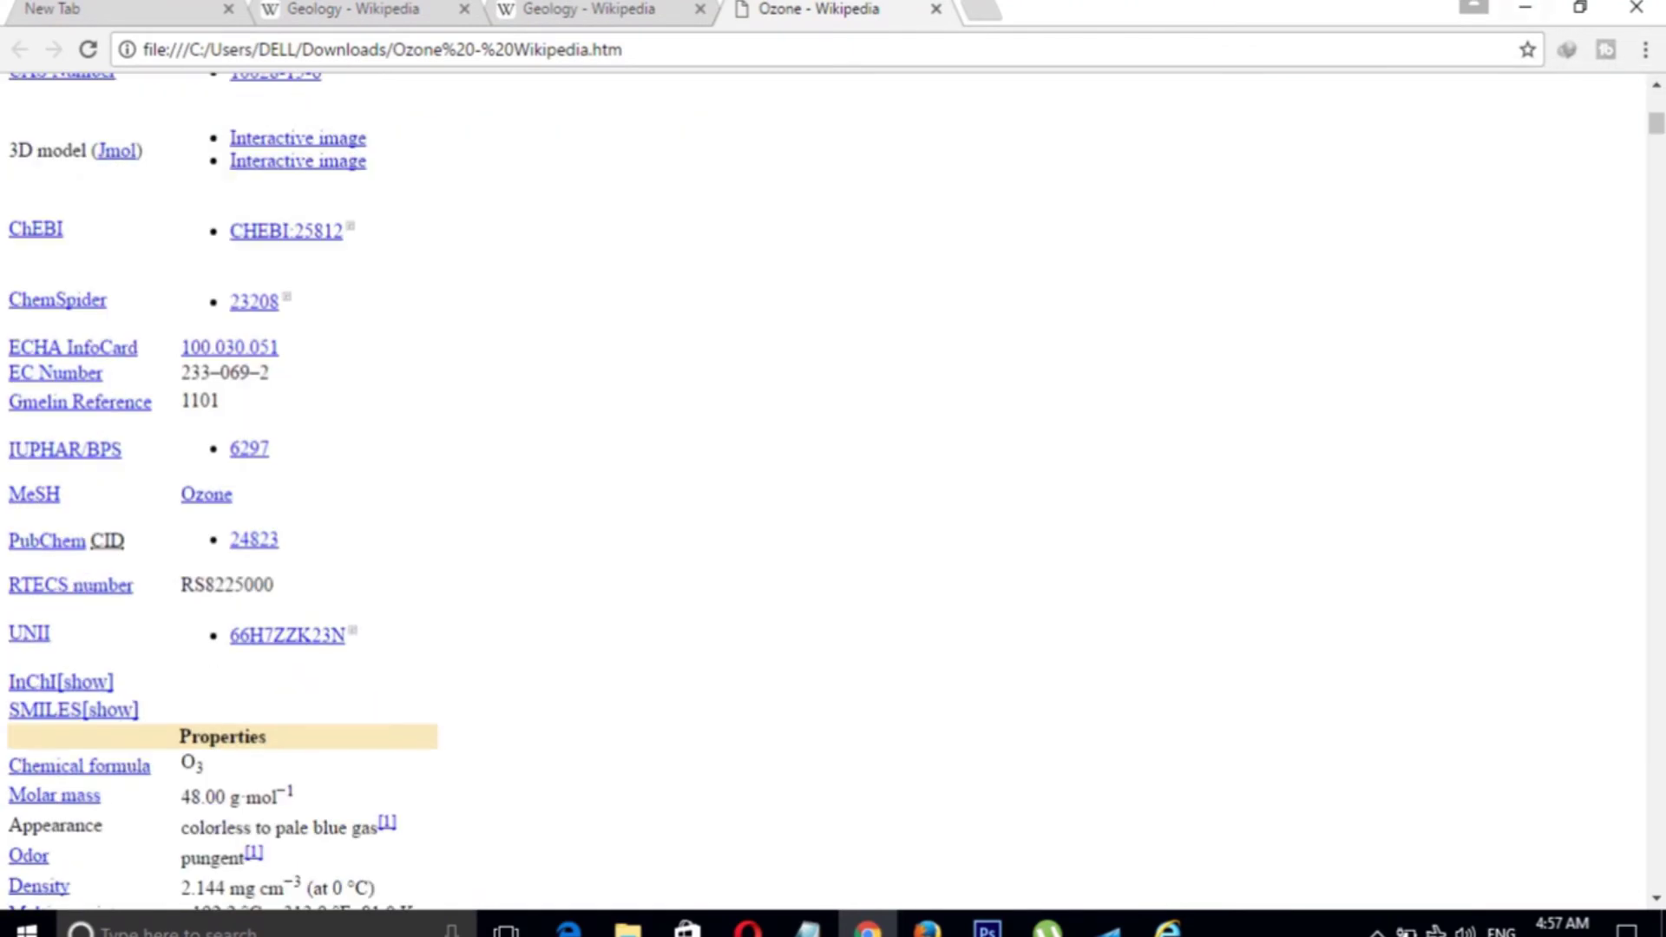
{"action": "left_click", "coordinate": [1525, 8]}
{"action": "left_click", "coordinate": [1524, 5]}
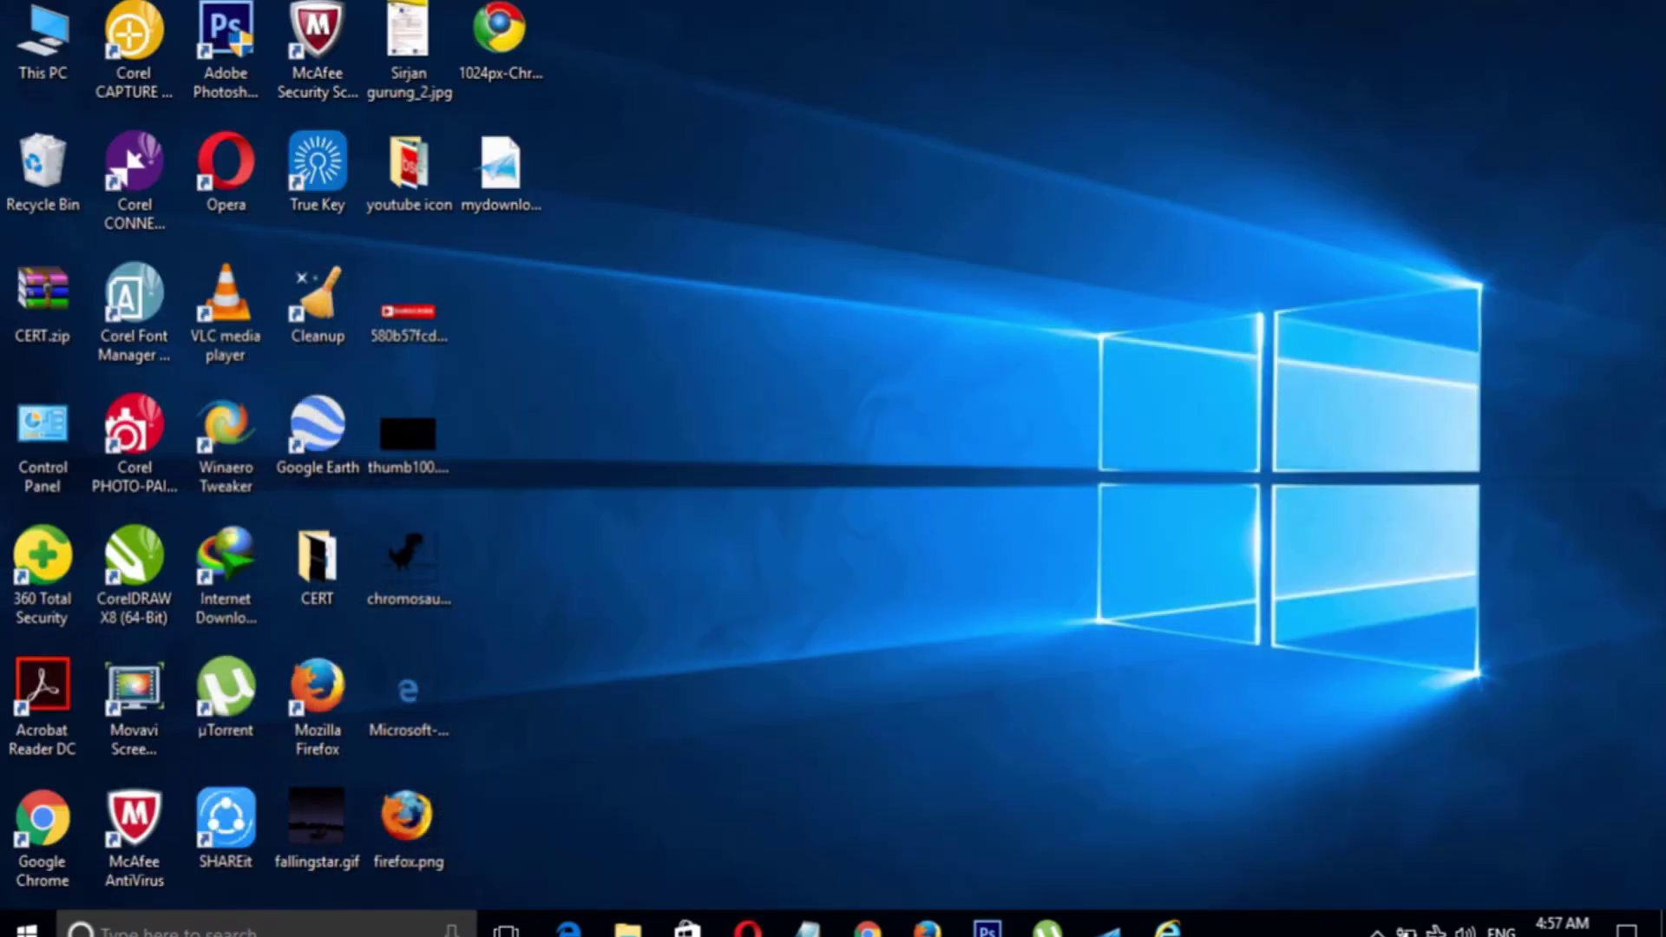